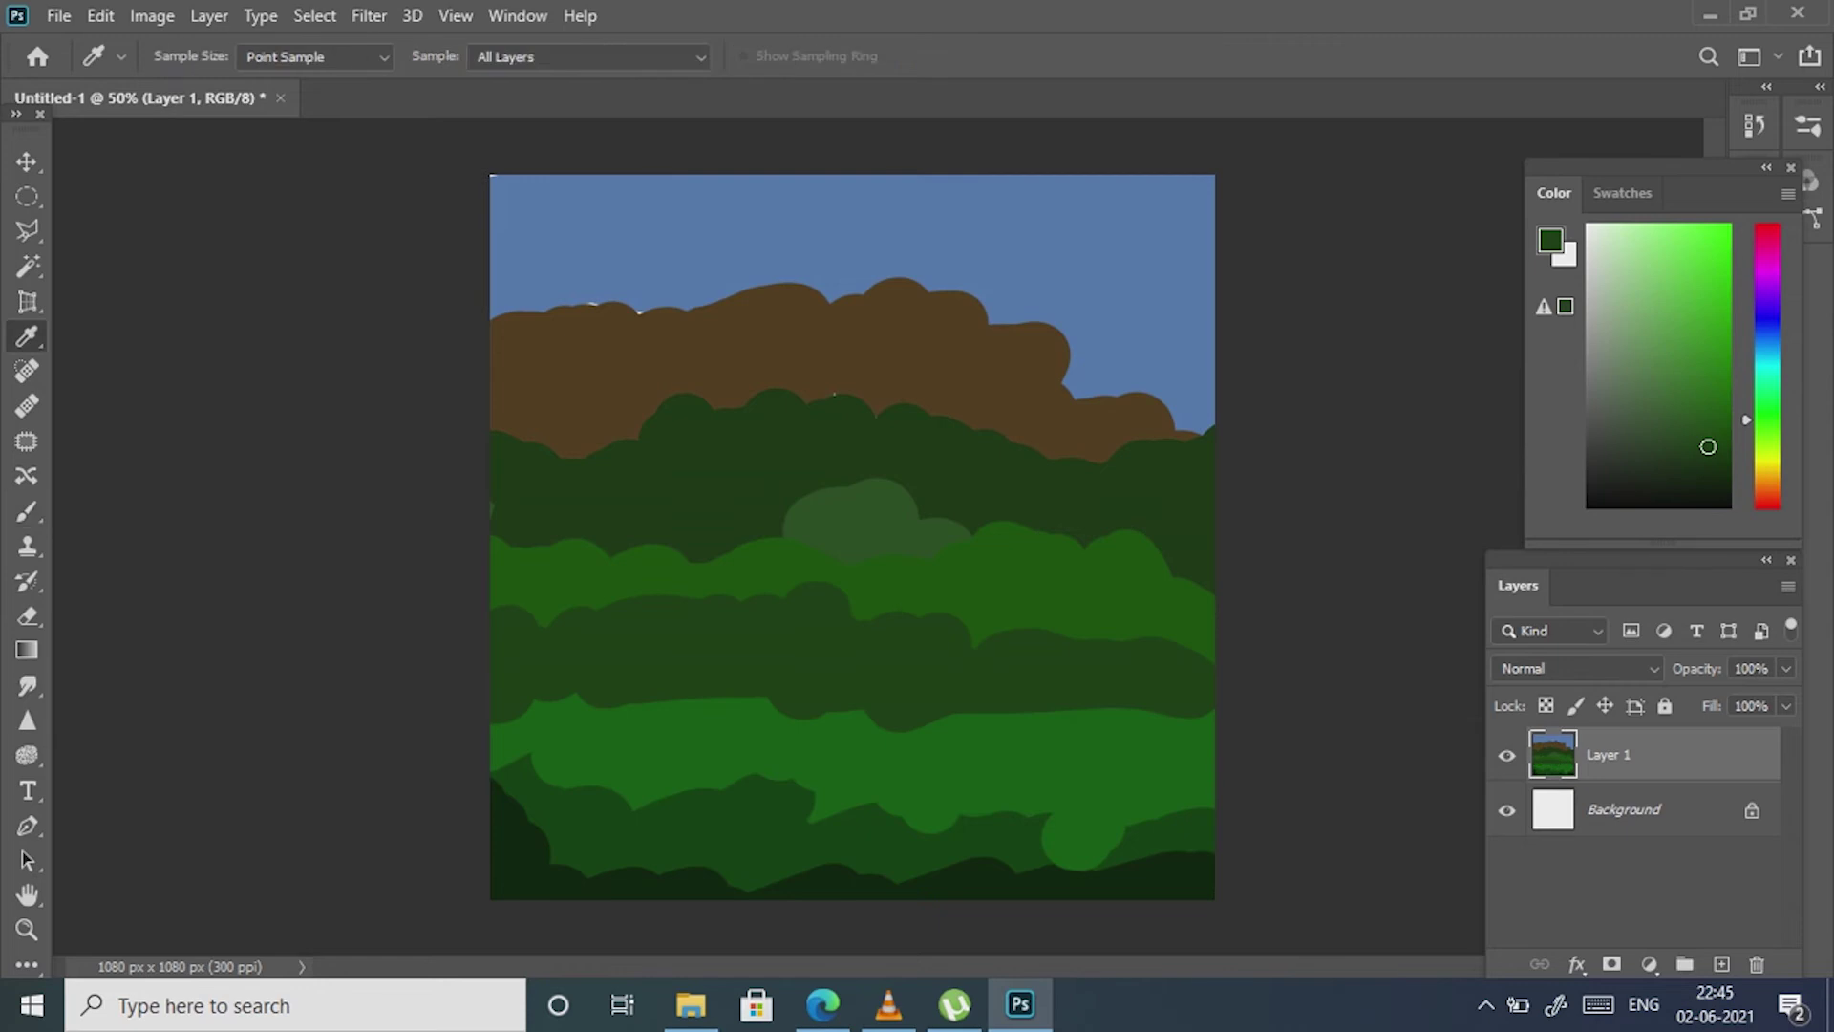
- Sample the mountain brown and paint textured strokes on the mountain top
left_click(194, 56)
scroll(201, 506, "down", 5)
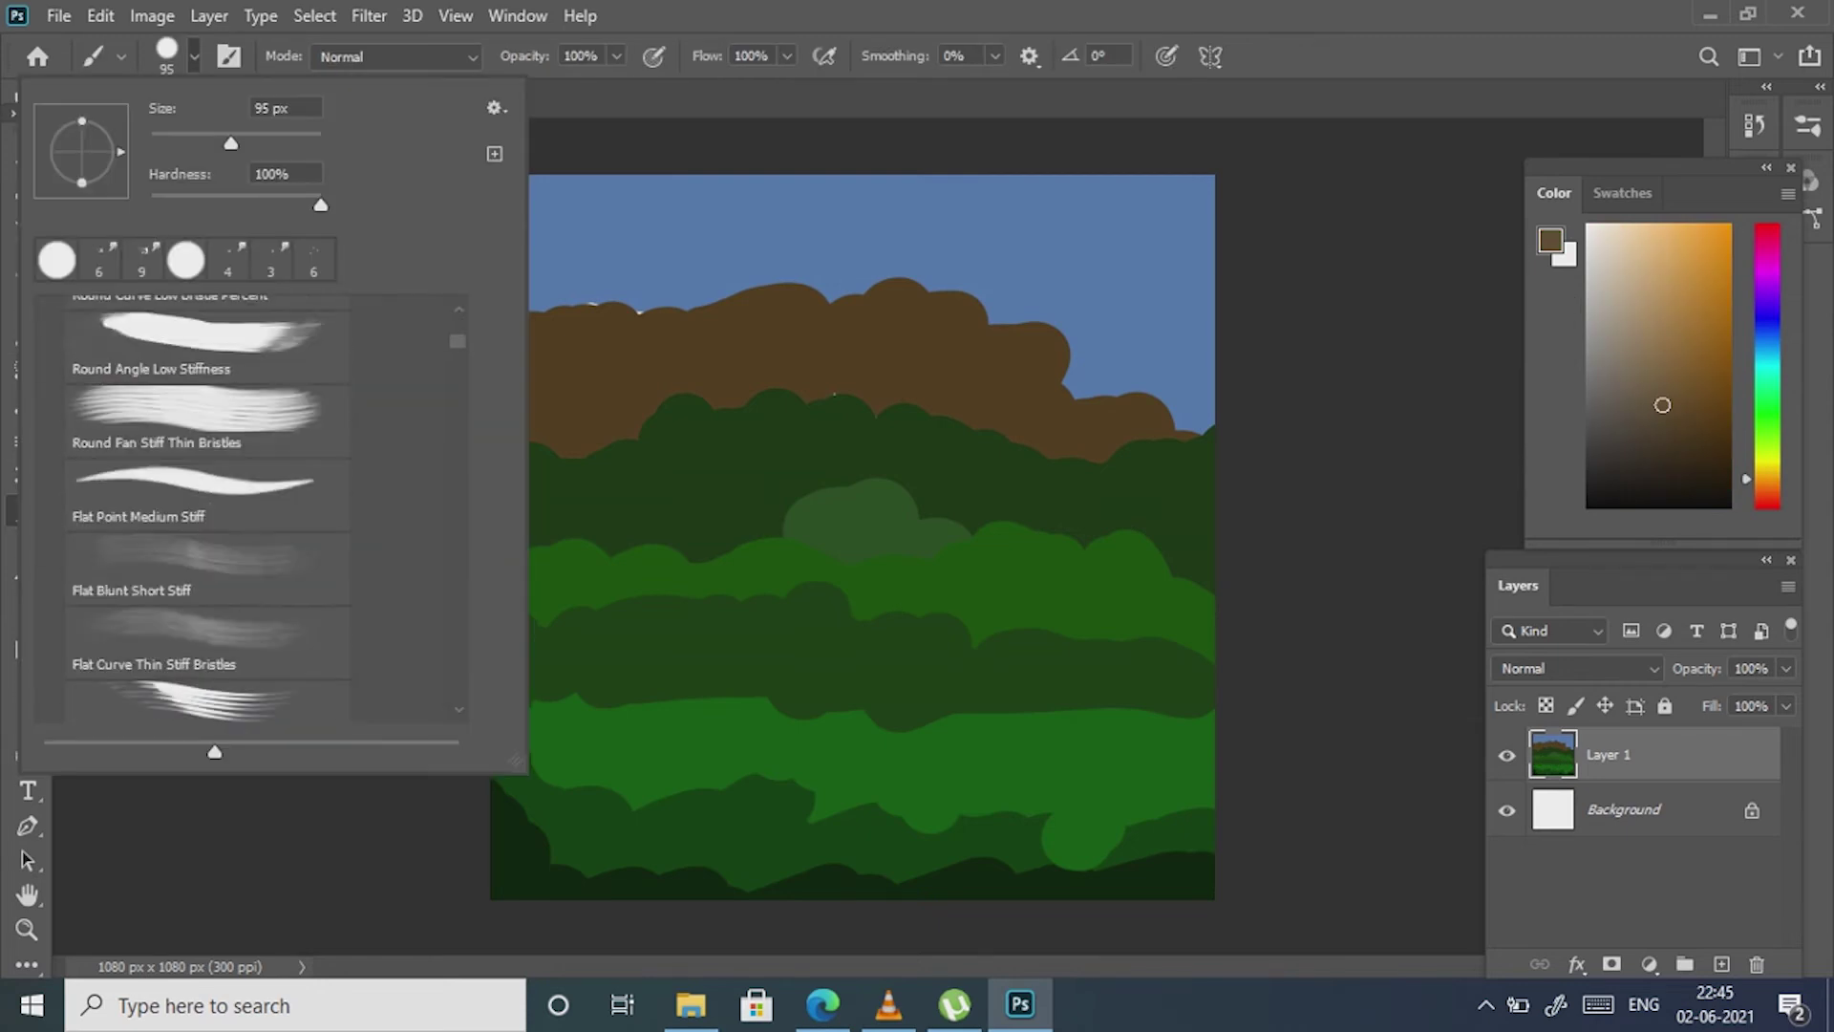
scroll(201, 506, "down", 3)
double_click(201, 401)
mouse_move(831, 282)
left_mouse_down()
mouse_move(841, 339)
mouse_move(898, 396)
left_mouse_up()
- Add lighter brown texture across the mountain with a grainy watercolour brush
left_click(194, 56)
left_click(201, 341)
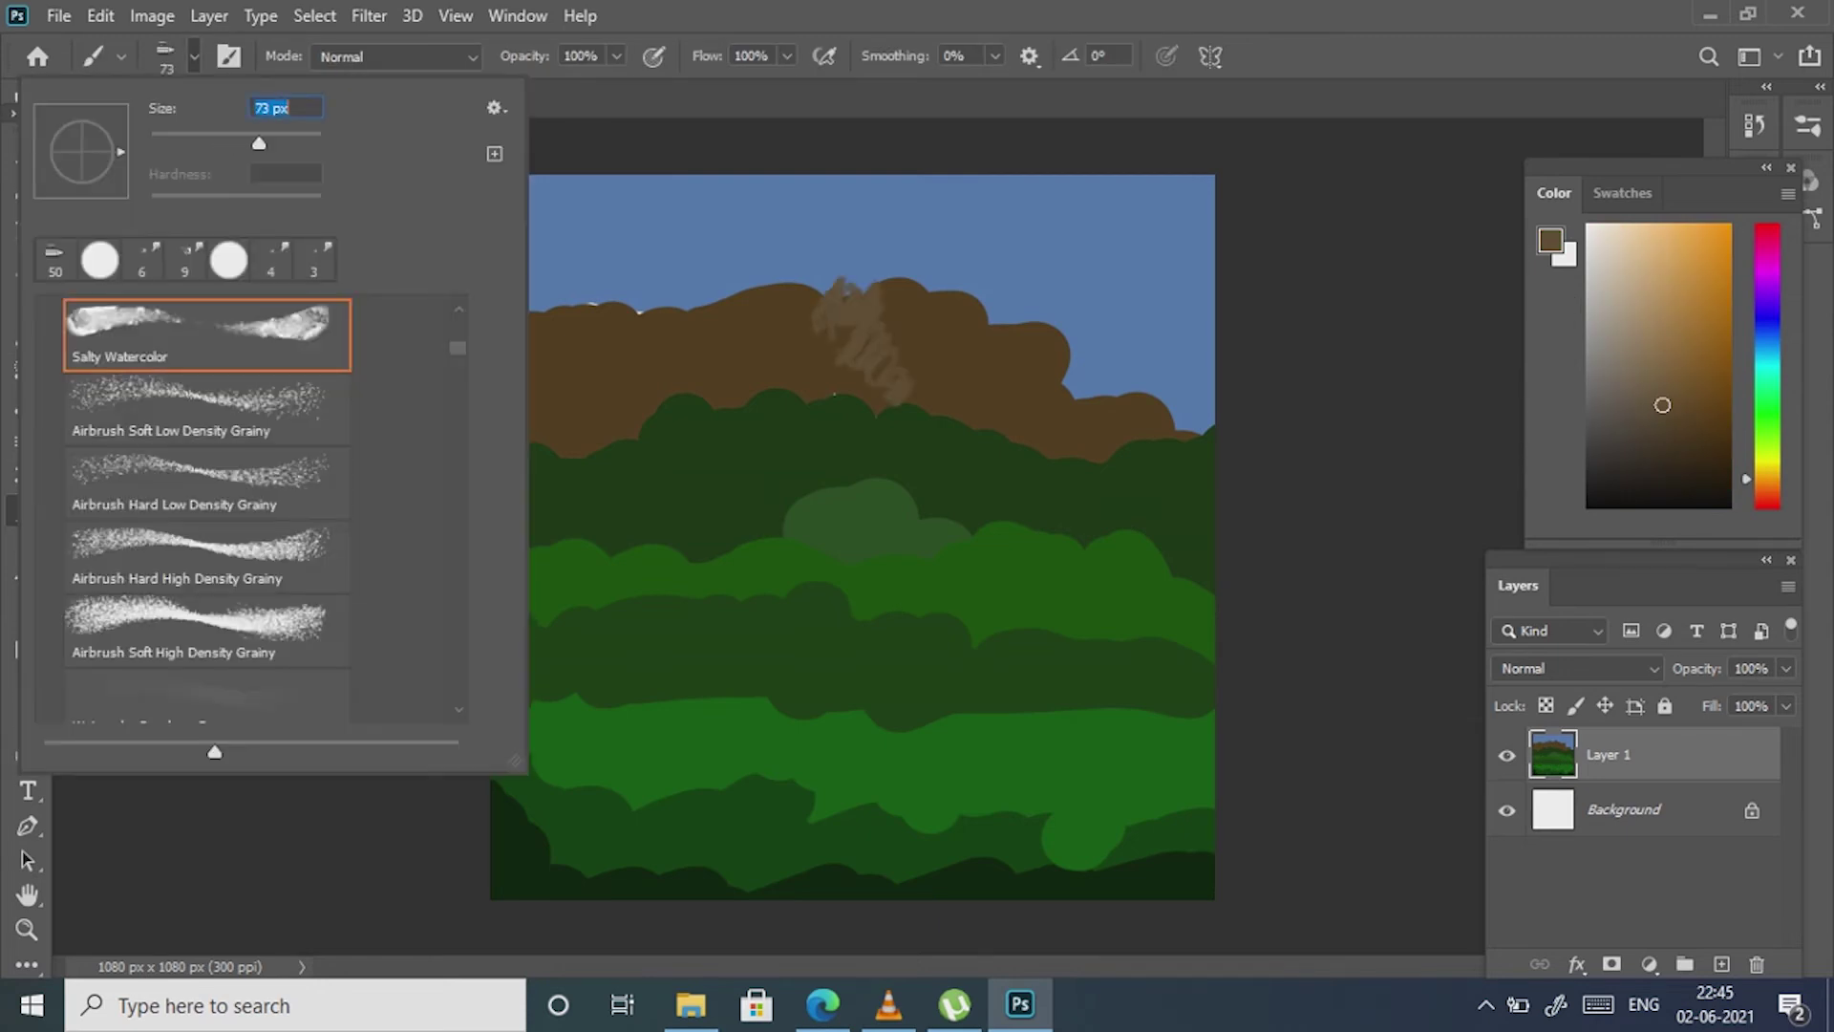
left_click_drag(774, 287, 850, 401)
left_click_drag(850, 316, 965, 420)
left_click_drag(497, 363, 650, 296)
left_click_drag(535, 330, 573, 449)
mouse_move(726, 296)
left_mouse_down()
mouse_move(688, 377)
mouse_move(712, 391)
left_mouse_up()
mouse_move(1042, 334)
left_mouse_down()
mouse_move(1051, 439)
mouse_move(1204, 445)
left_mouse_up()
- Smudge the sky into the mountain's top edges using a Wet Blender brush
left_click(27, 684)
left_click(194, 55)
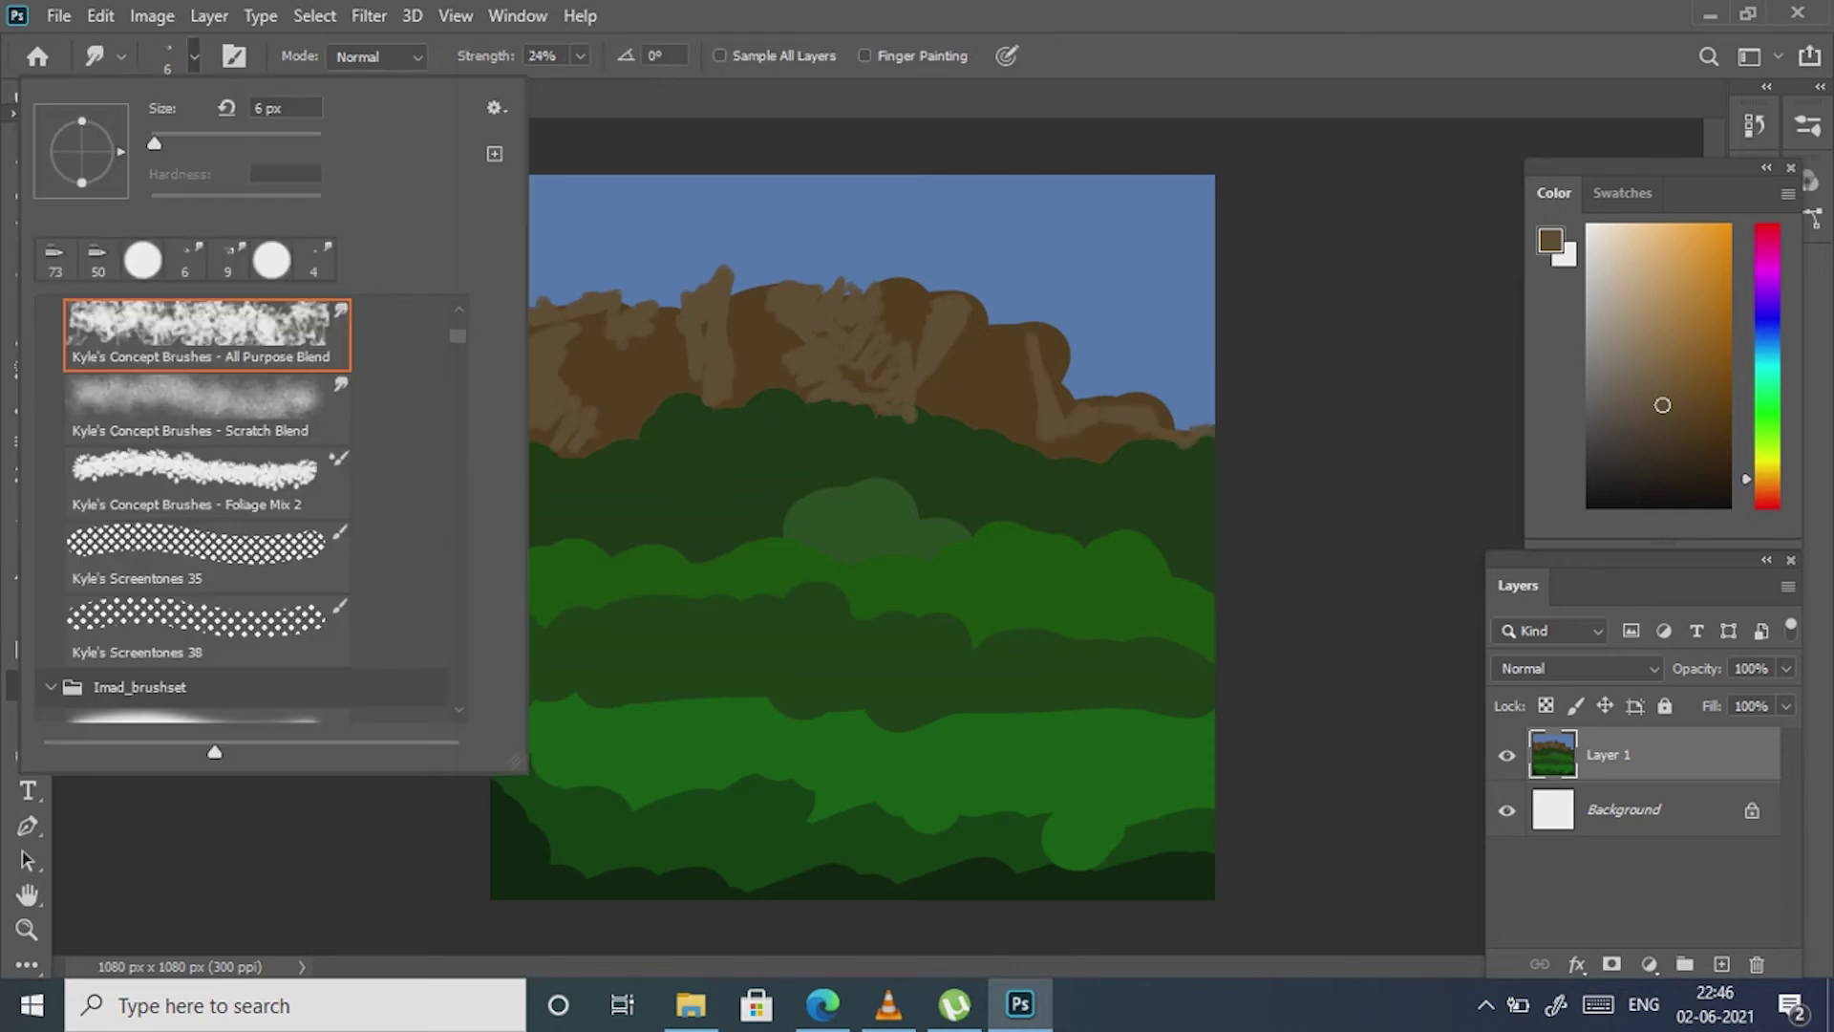
scroll(206, 477, "up", 3)
scroll(206, 478, "up", 5)
left_click(205, 392)
left_click_drag(554, 285, 562, 330)
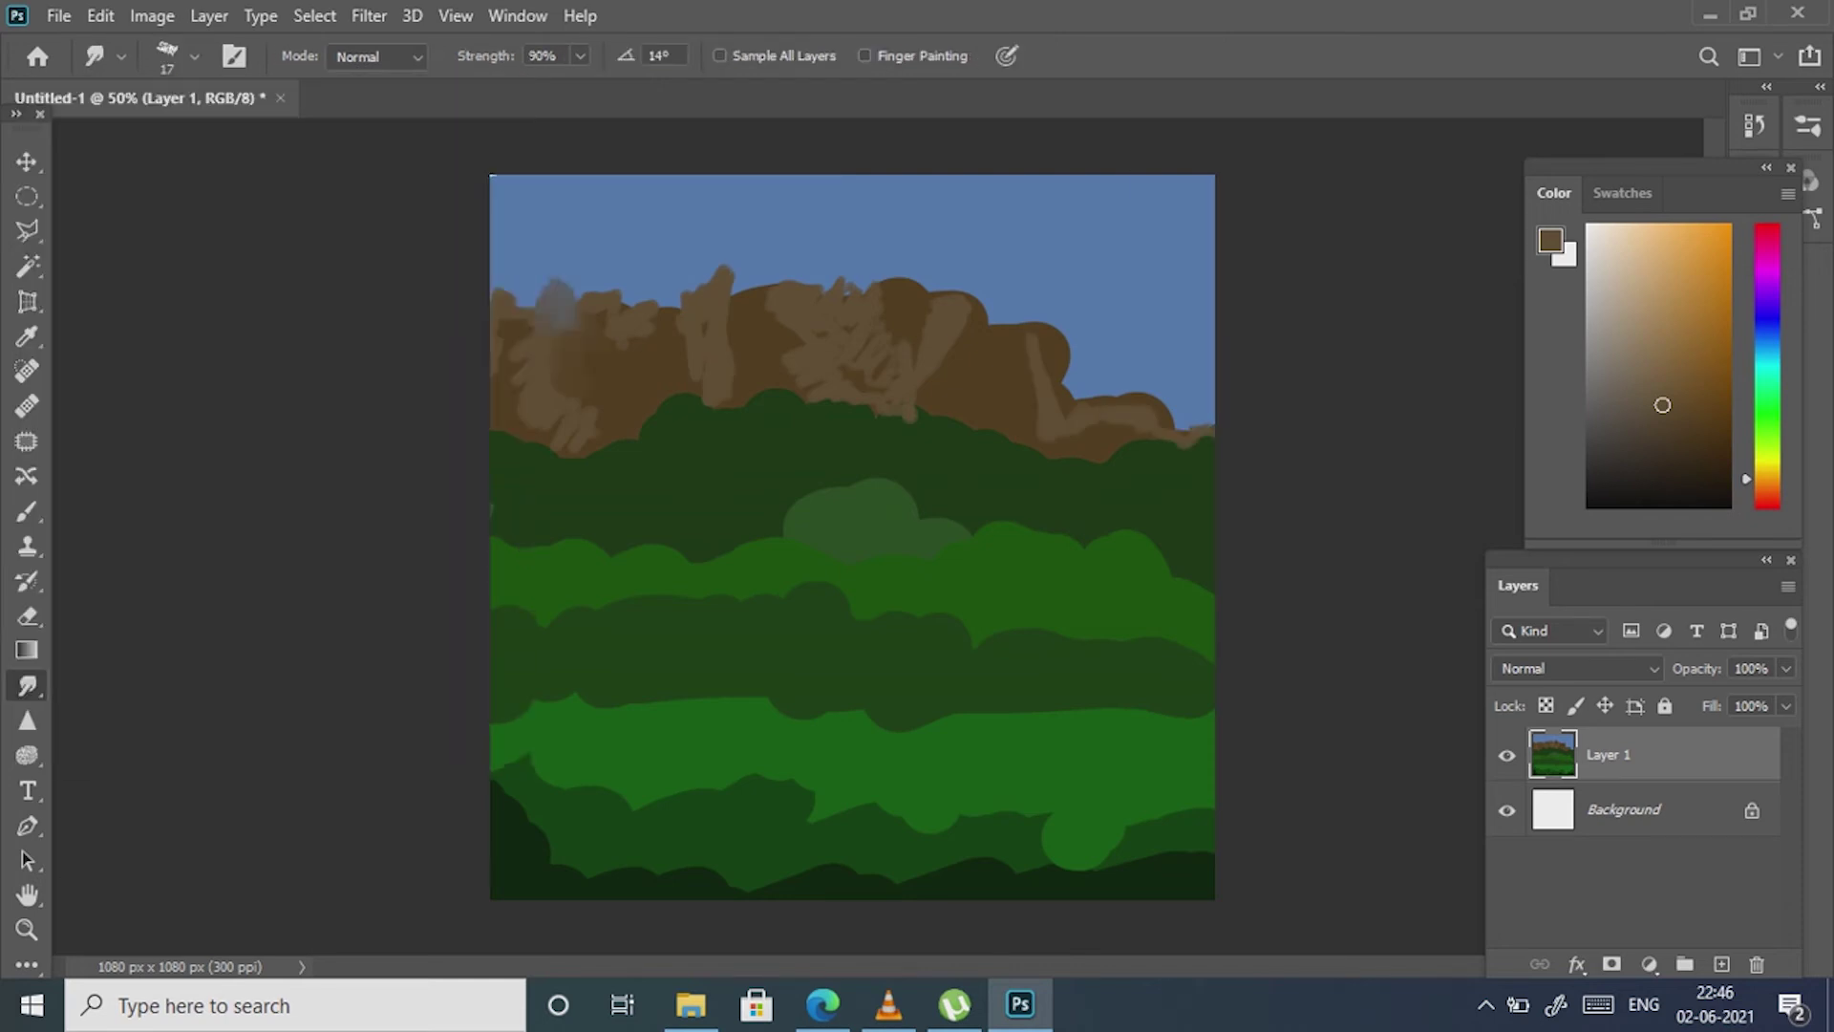
left_click_drag(740, 277, 726, 315)
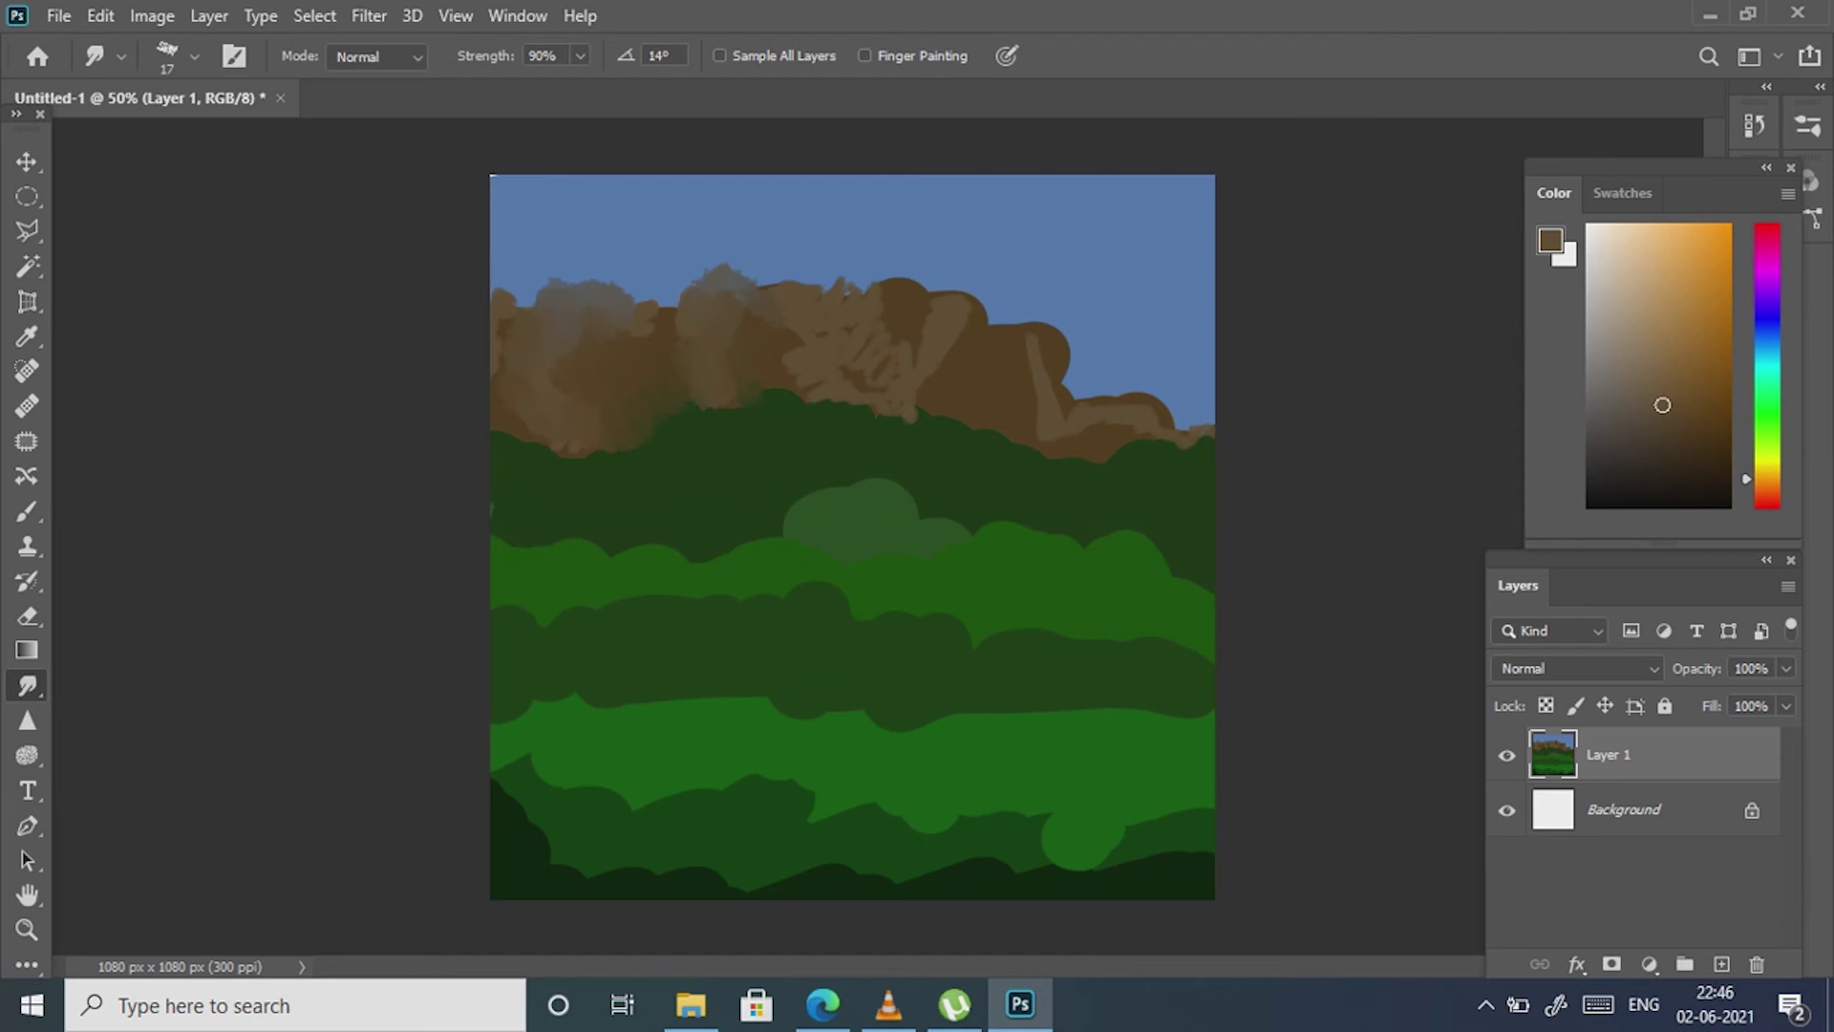
left_click_drag(793, 401, 945, 420)
- Blend the mountain's edges and base into the surrounding forest
left_click_drag(960, 282, 984, 310)
left_click_drag(869, 277, 975, 287)
left_click_drag(516, 444, 588, 458)
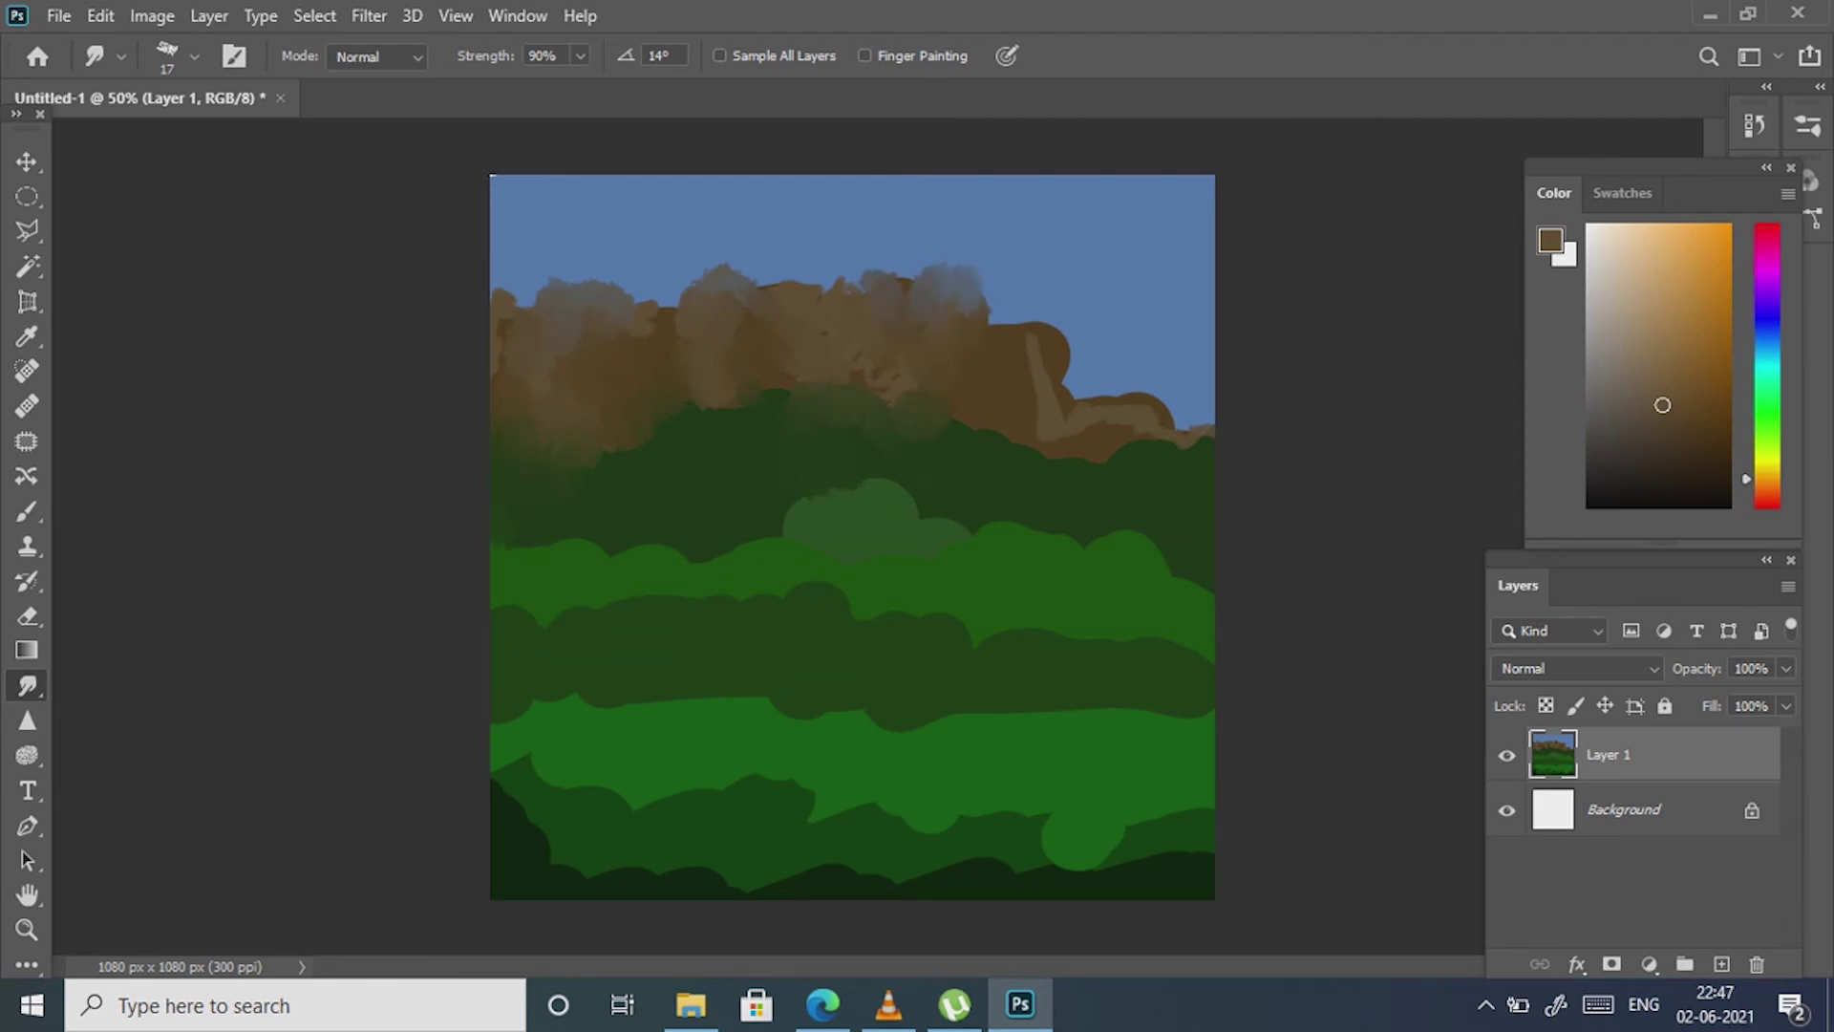
left_click_drag(969, 444, 1041, 344)
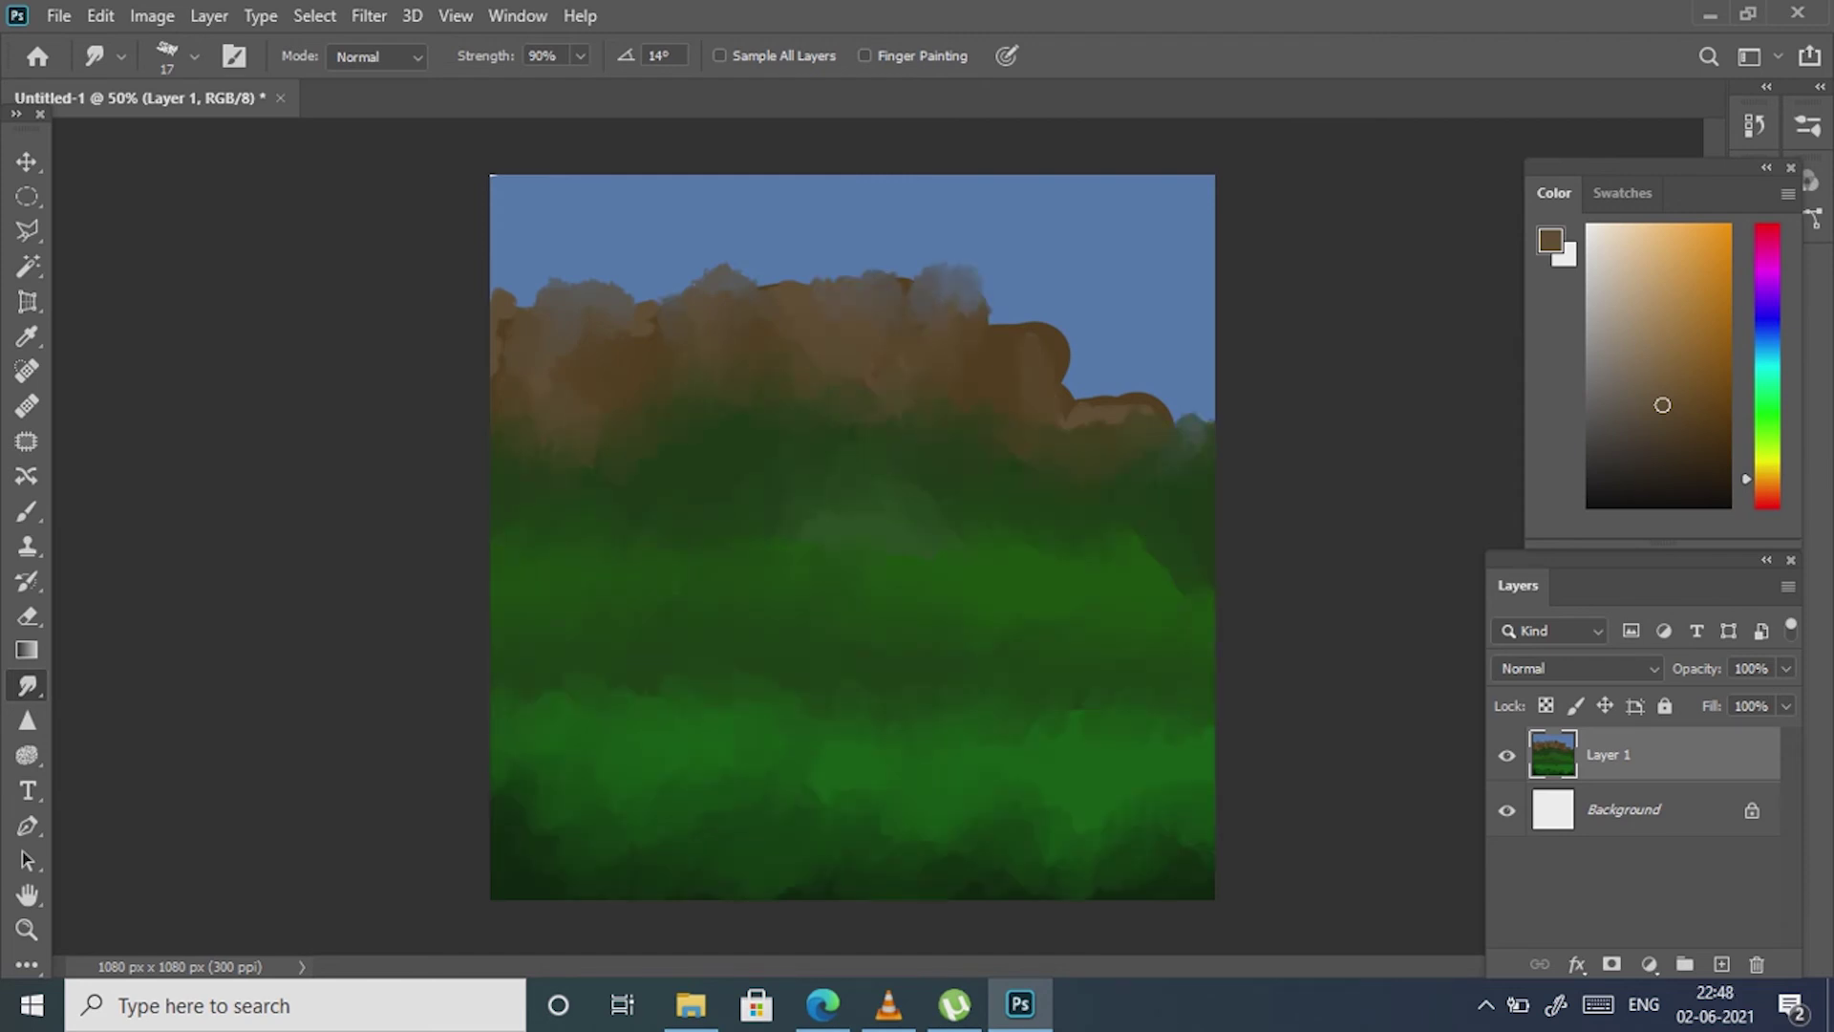
- Sample a darker brown and add a new layer for the cabin
key("i")
left_click(726, 411)
key("b")
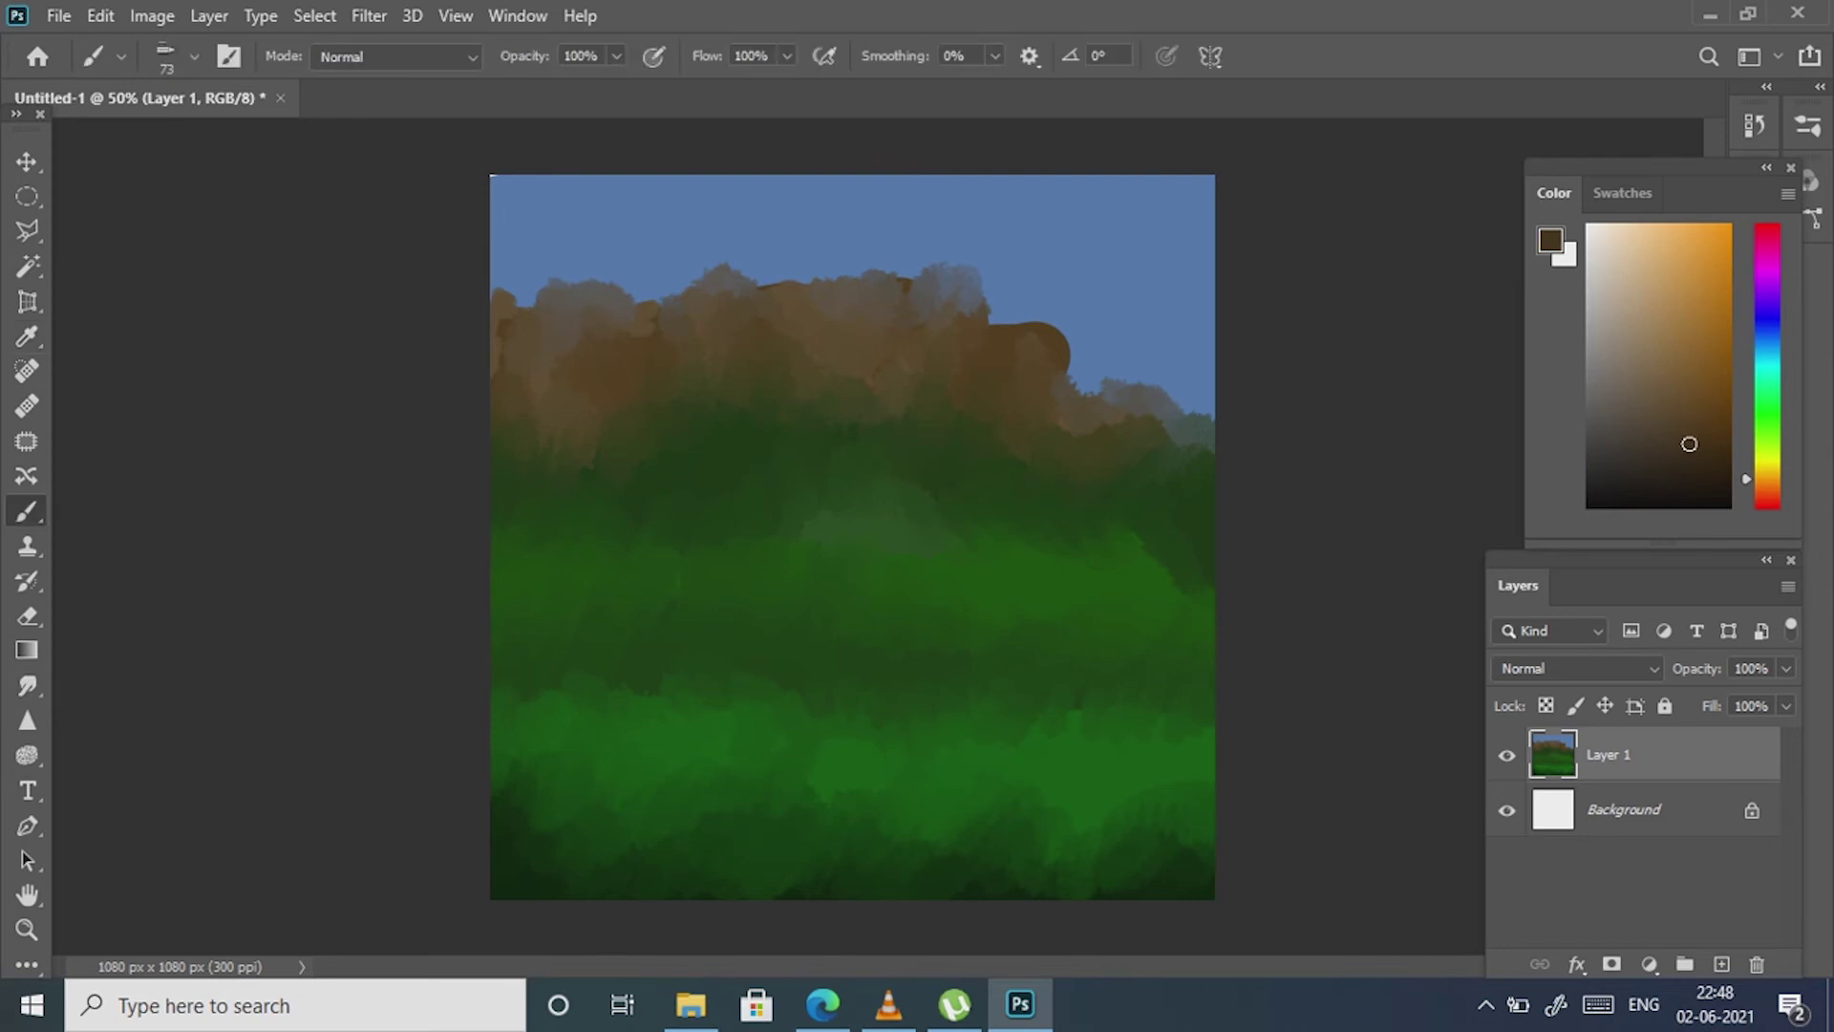
left_click(194, 56)
key("Return")
left_click_drag(577, 304, 572, 331)
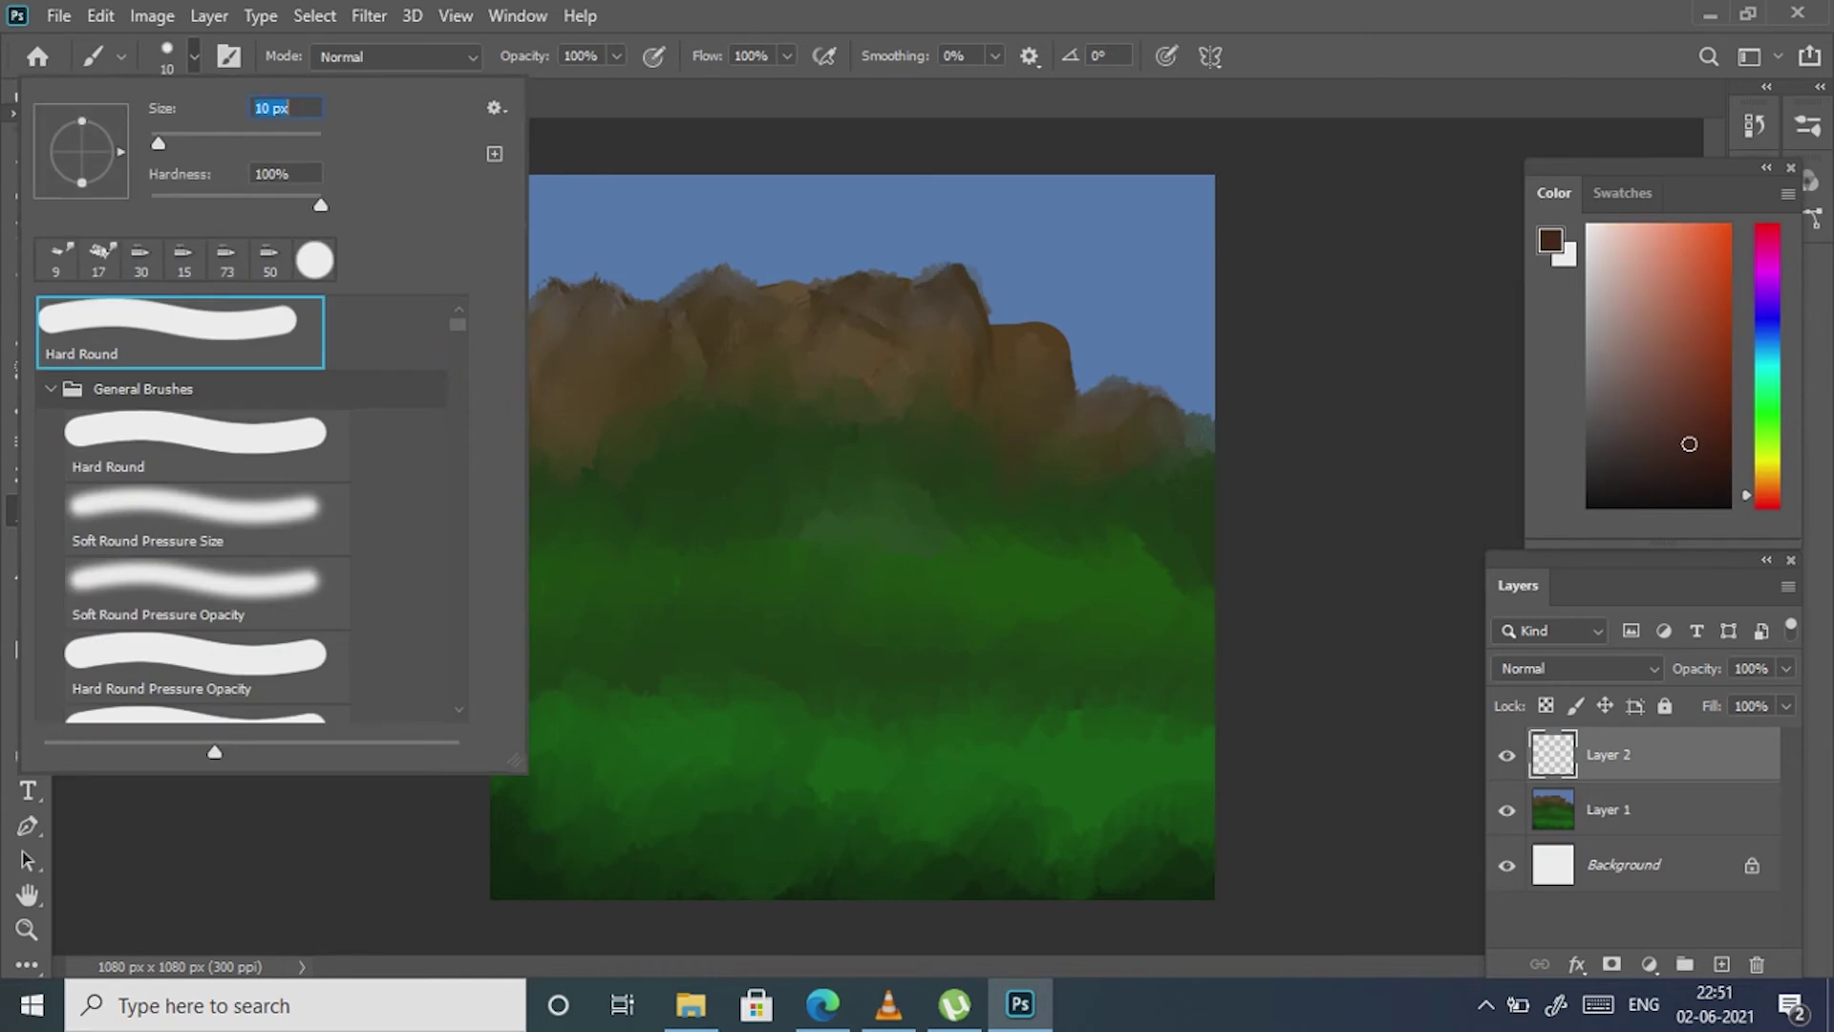
key("Return")
- Draw the cabin outline in the meadow and paint a lavender roof
mouse_move(789, 556)
left_mouse_down()
mouse_move(795, 630)
mouse_move(900, 552)
mouse_move(944, 608)
left_mouse_up()
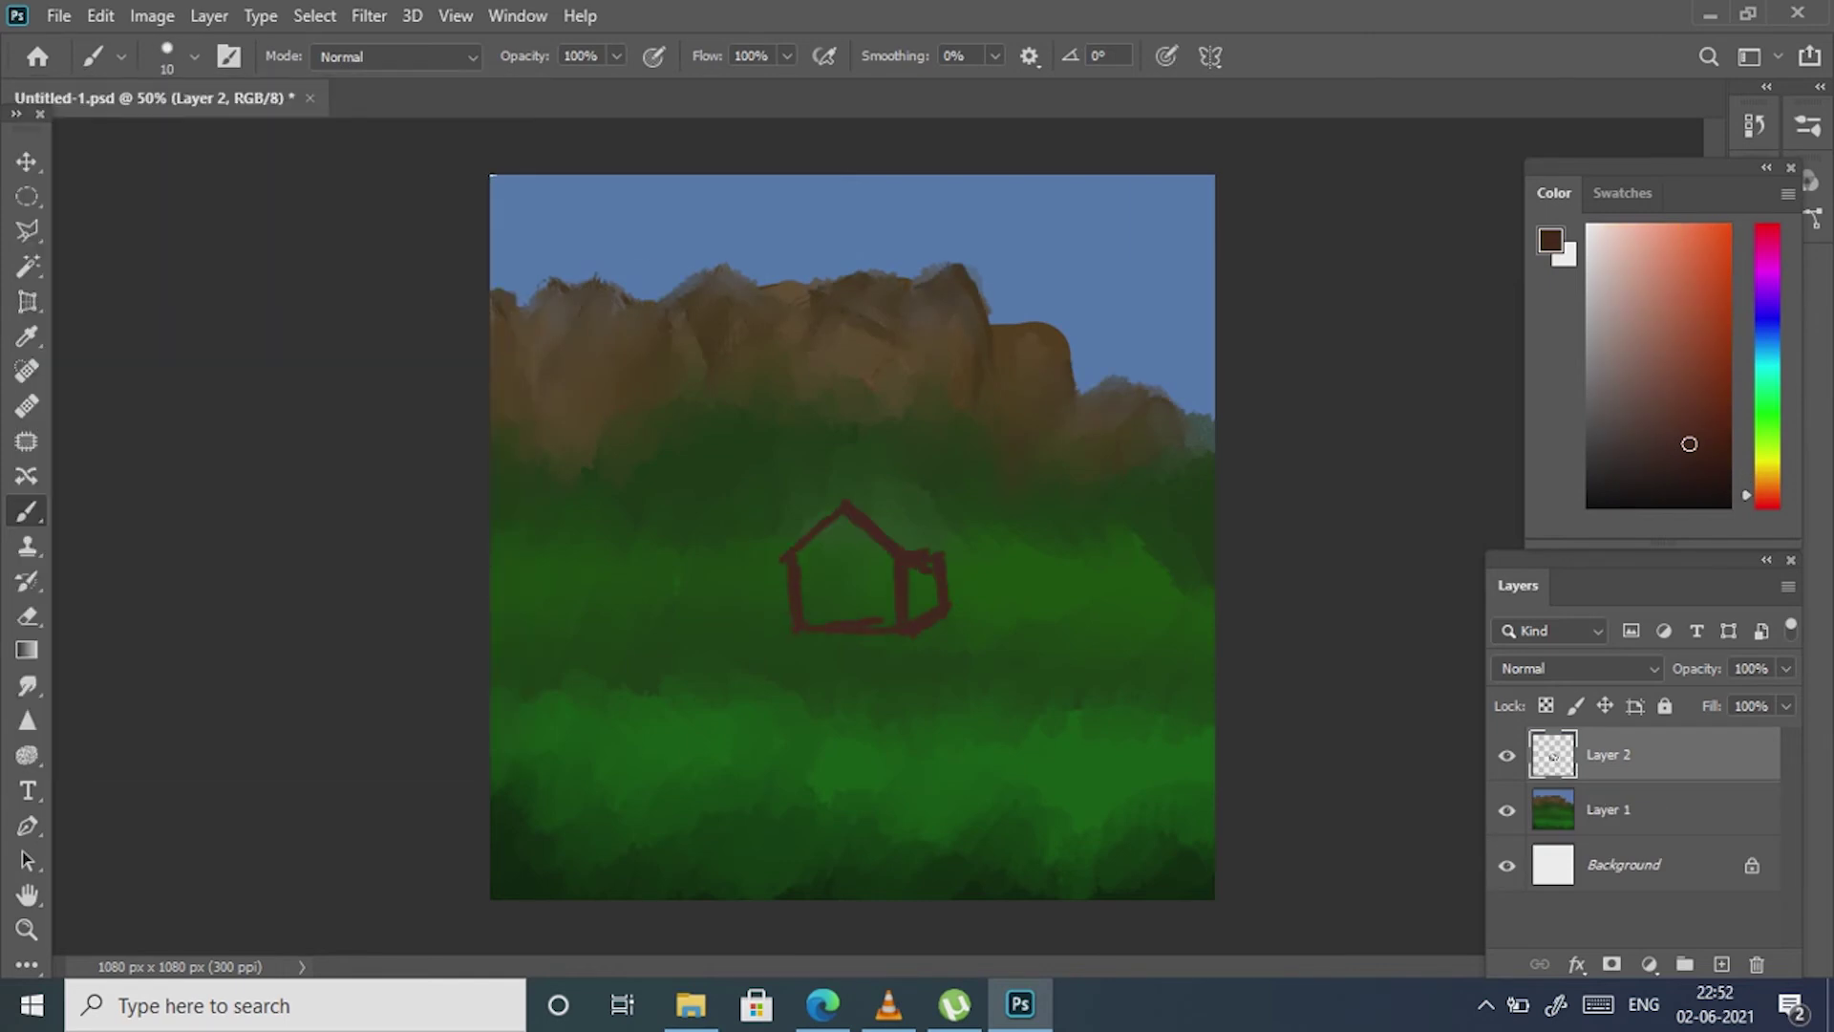
left_click_drag(1768, 495, 1768, 317)
left_click(1615, 271)
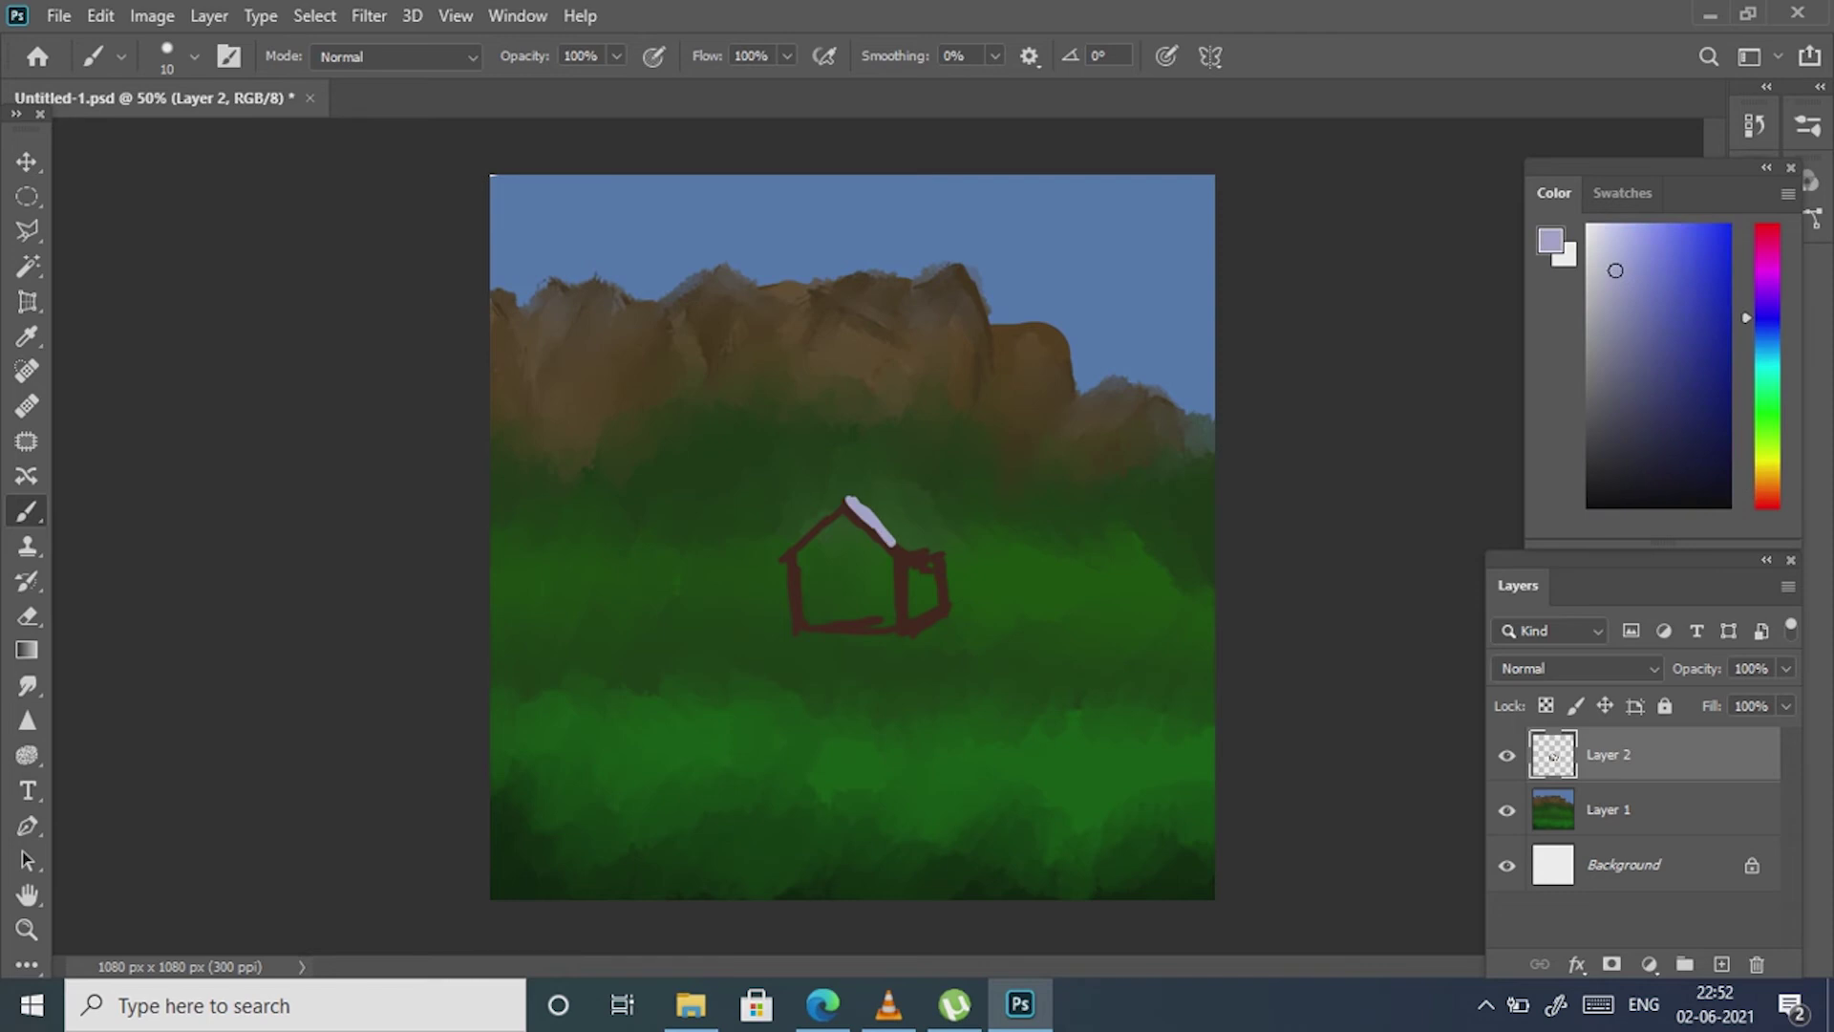
mouse_move(848, 499)
left_mouse_down()
mouse_move(945, 544)
mouse_move(896, 542)
mouse_move(845, 507)
mouse_move(931, 540)
left_mouse_up()
key("e")
key("b")
left_click(793, 593, "alt")
- Fill the cabin walls with dark brown using a larger brush
left_click(194, 56)
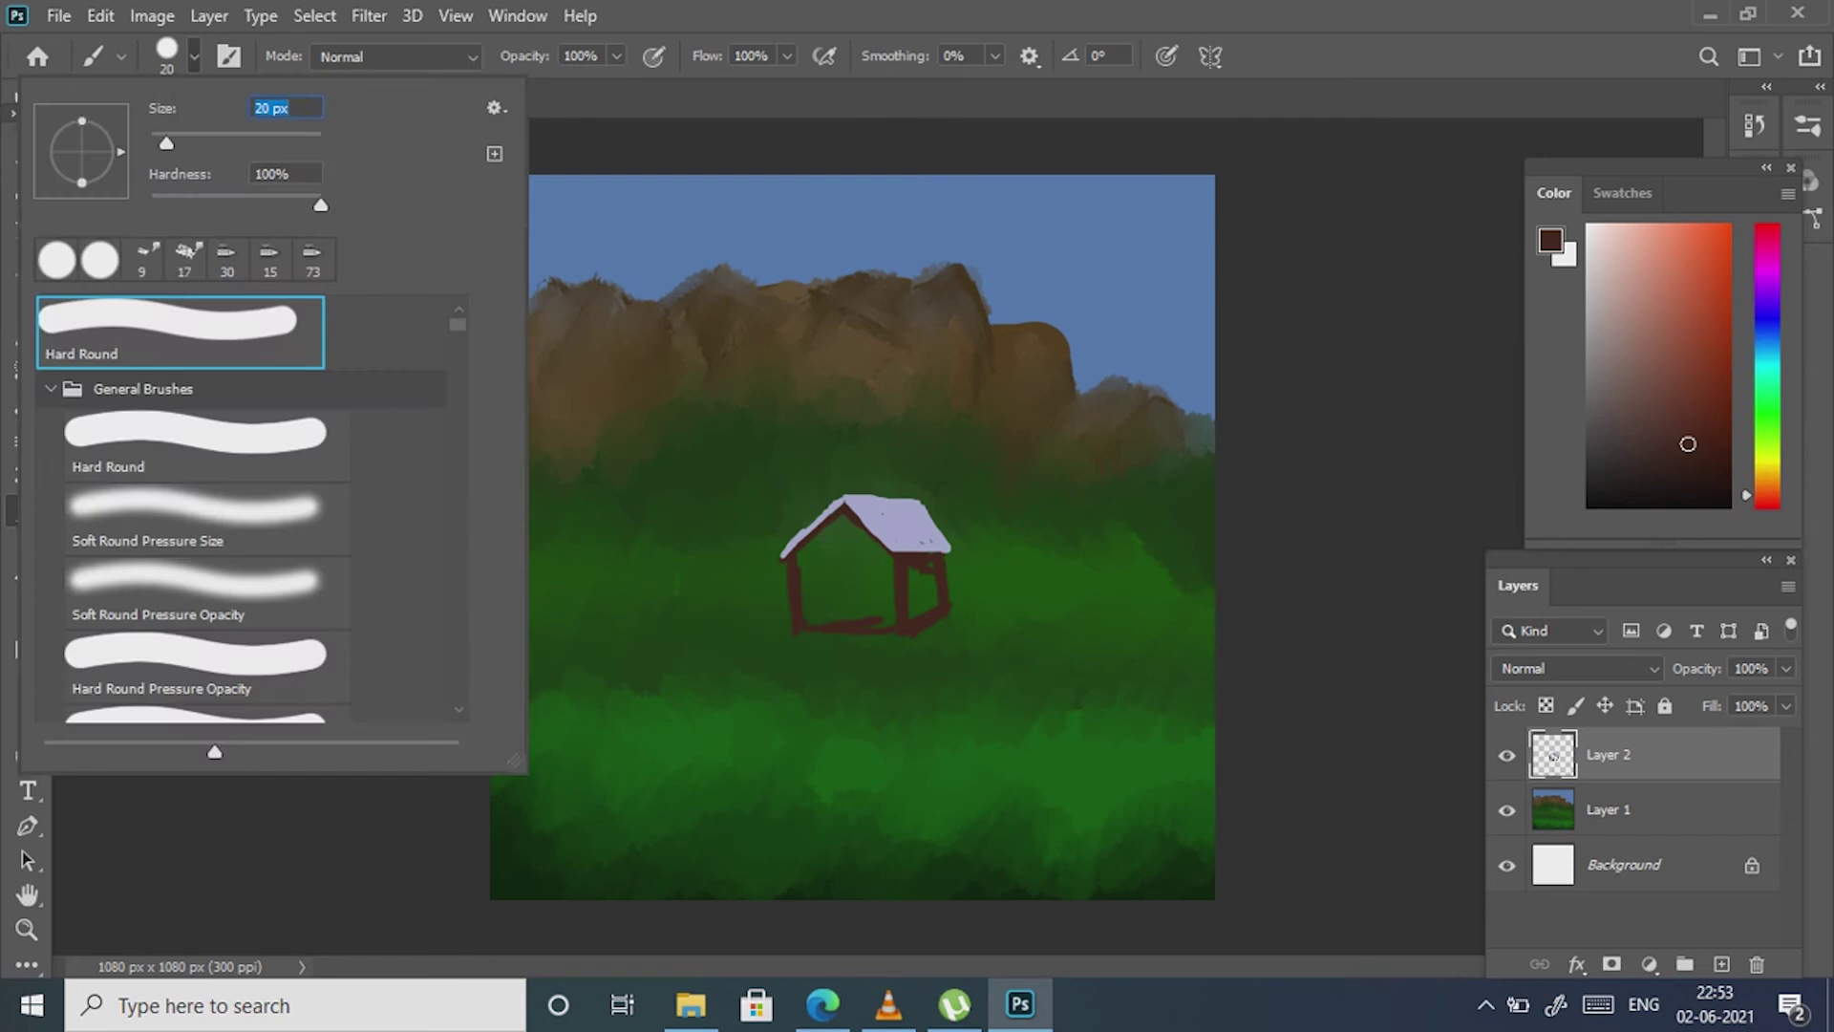
mouse_move(802, 554)
left_mouse_down()
mouse_move(888, 616)
mouse_move(922, 585)
mouse_move(931, 611)
left_mouse_up()
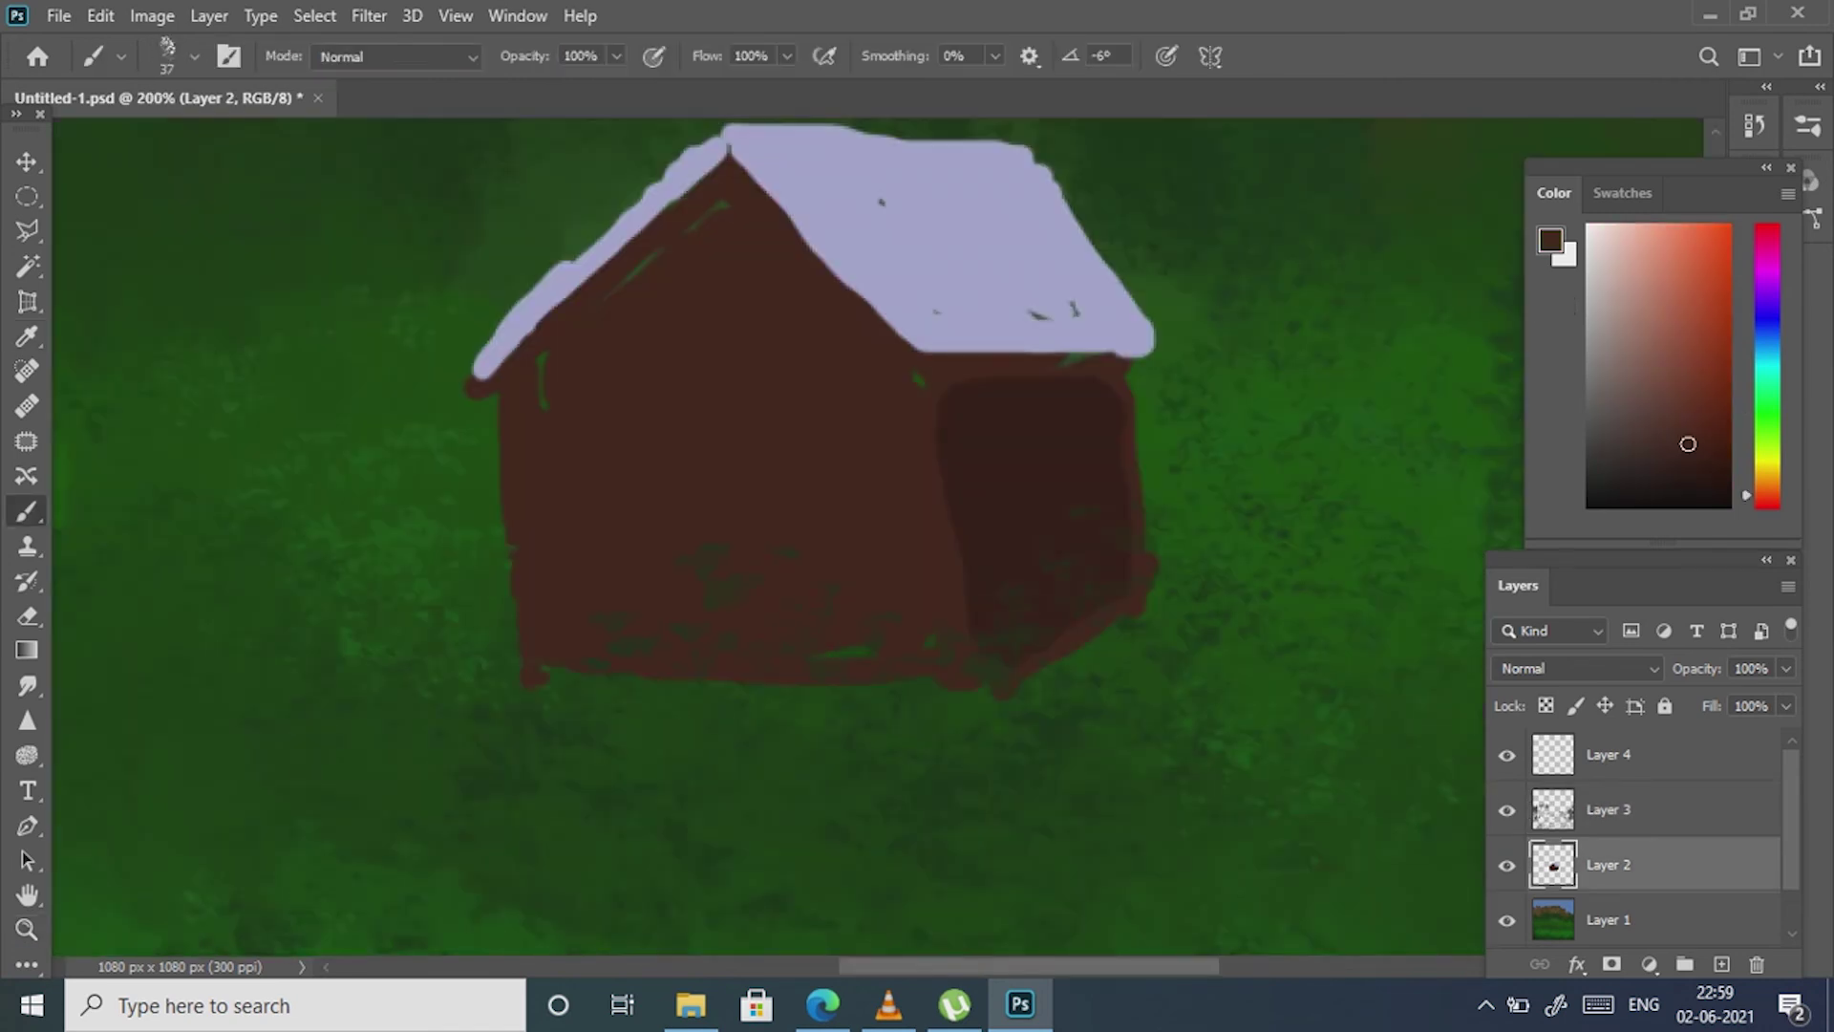
- Set the brush size to 14 and paint a dark eave along the roof
type("14")
key("Return")
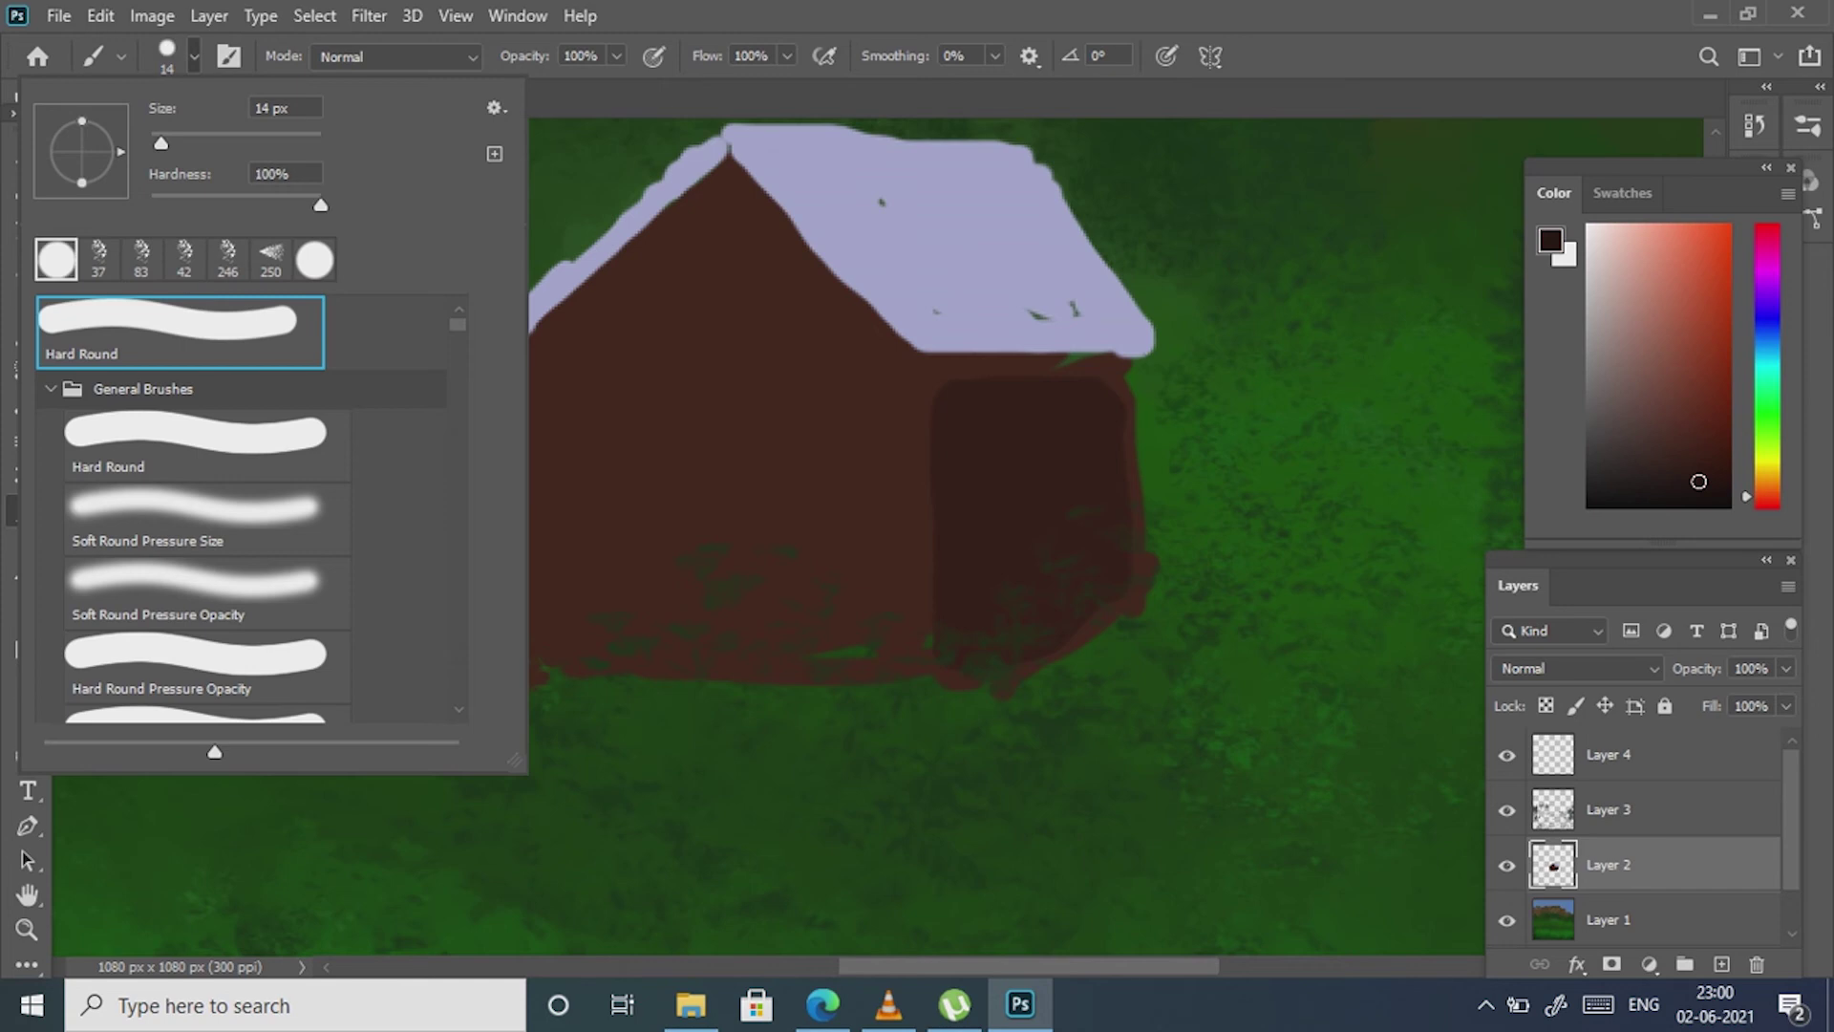
left_click_drag(731, 160, 482, 387)
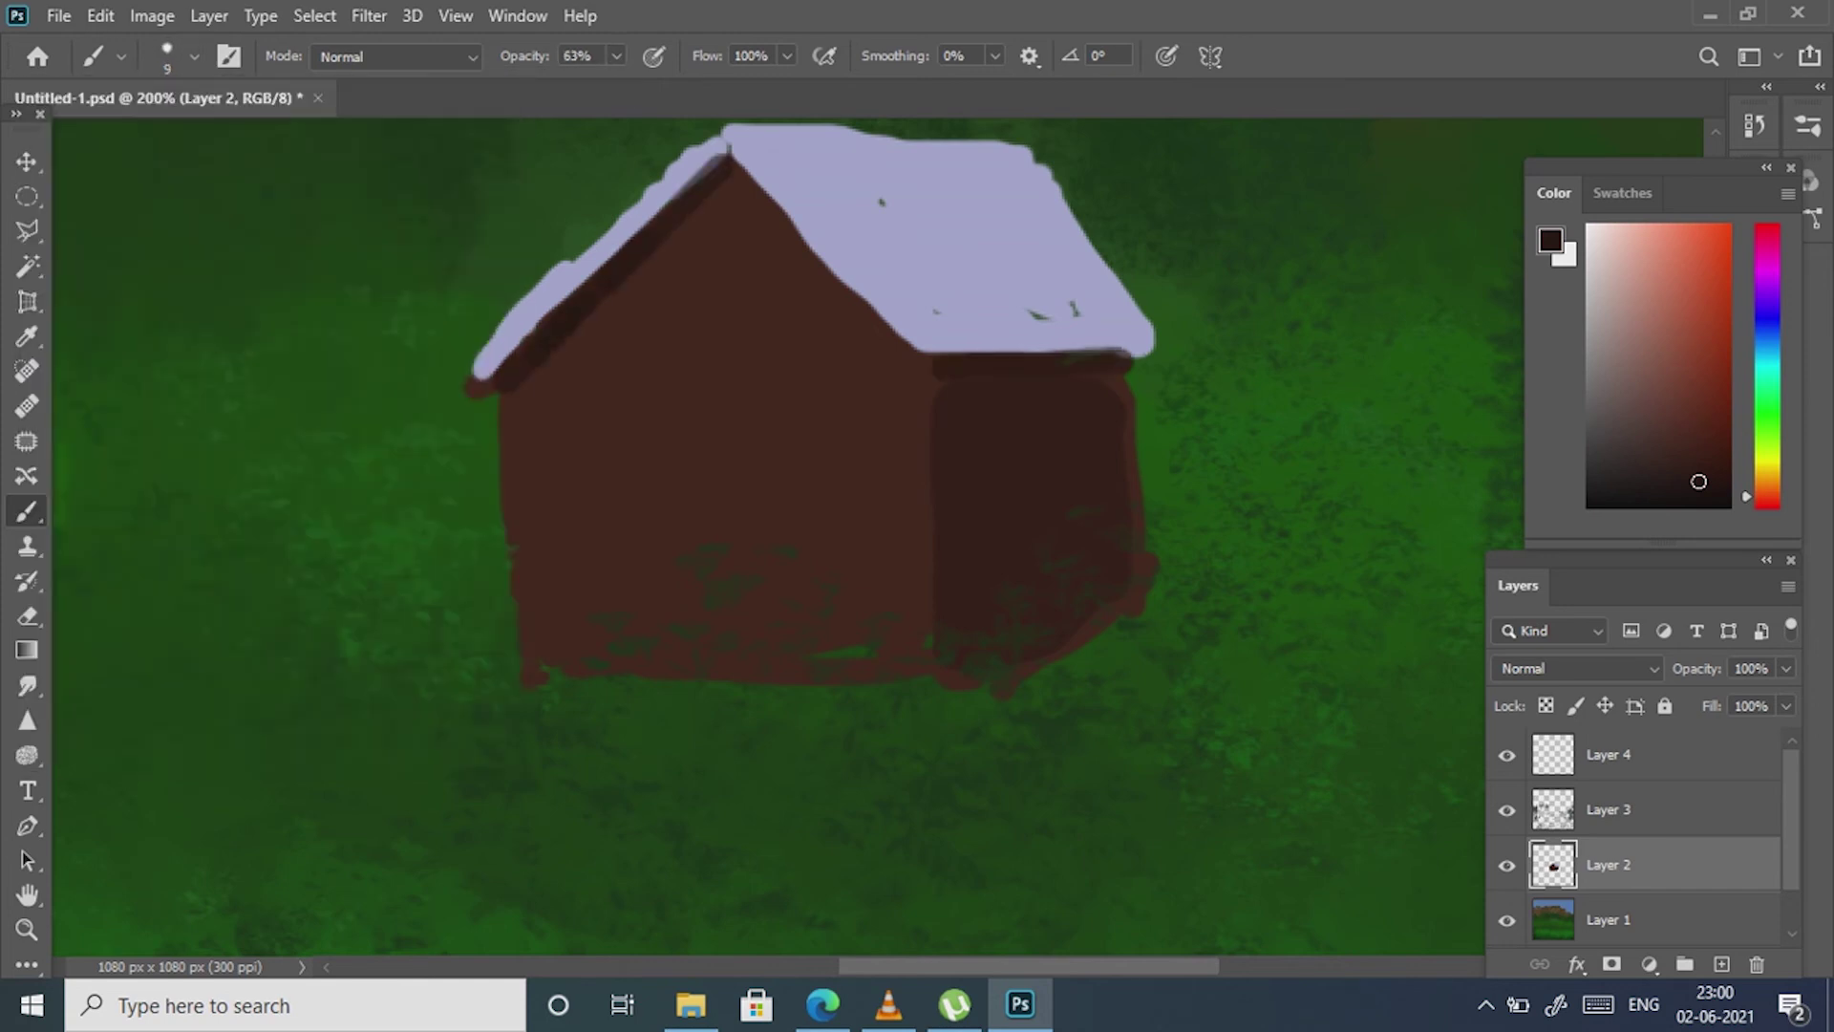
- Erase rough edges along the cabin's bottom and the roof's outline
key("e")
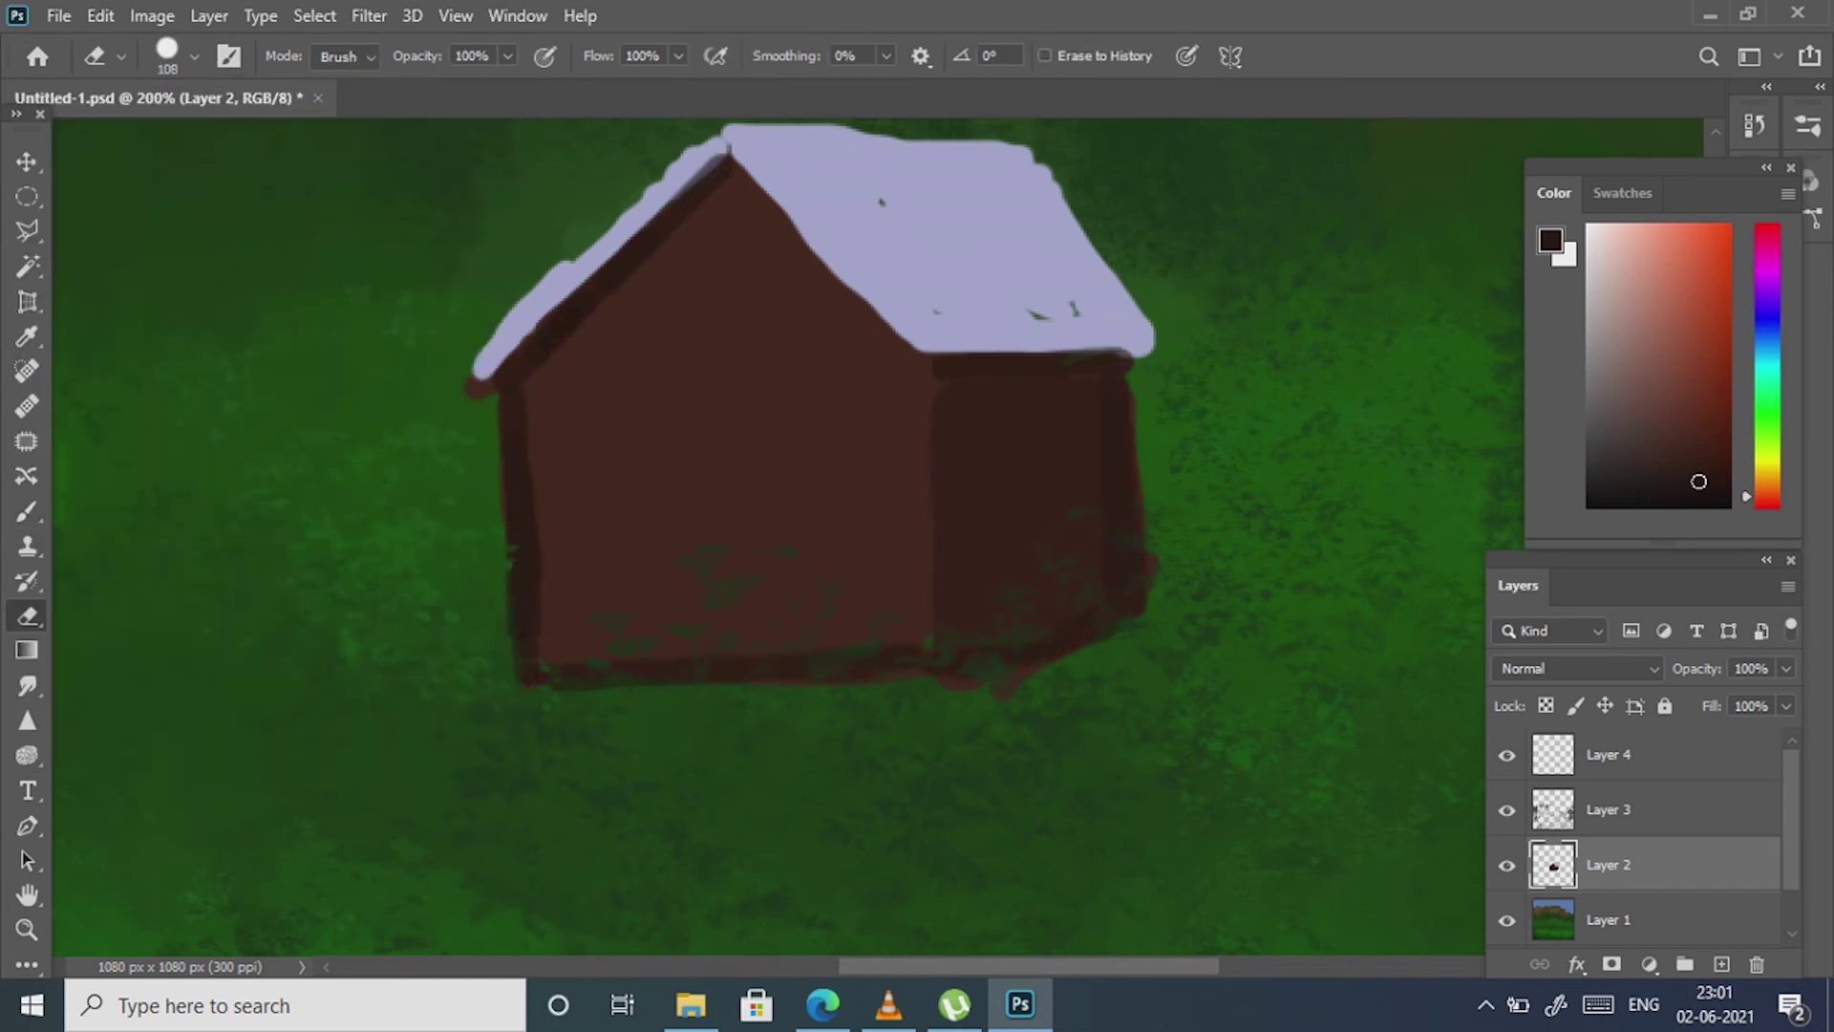
left_click_drag(1147, 552, 960, 677)
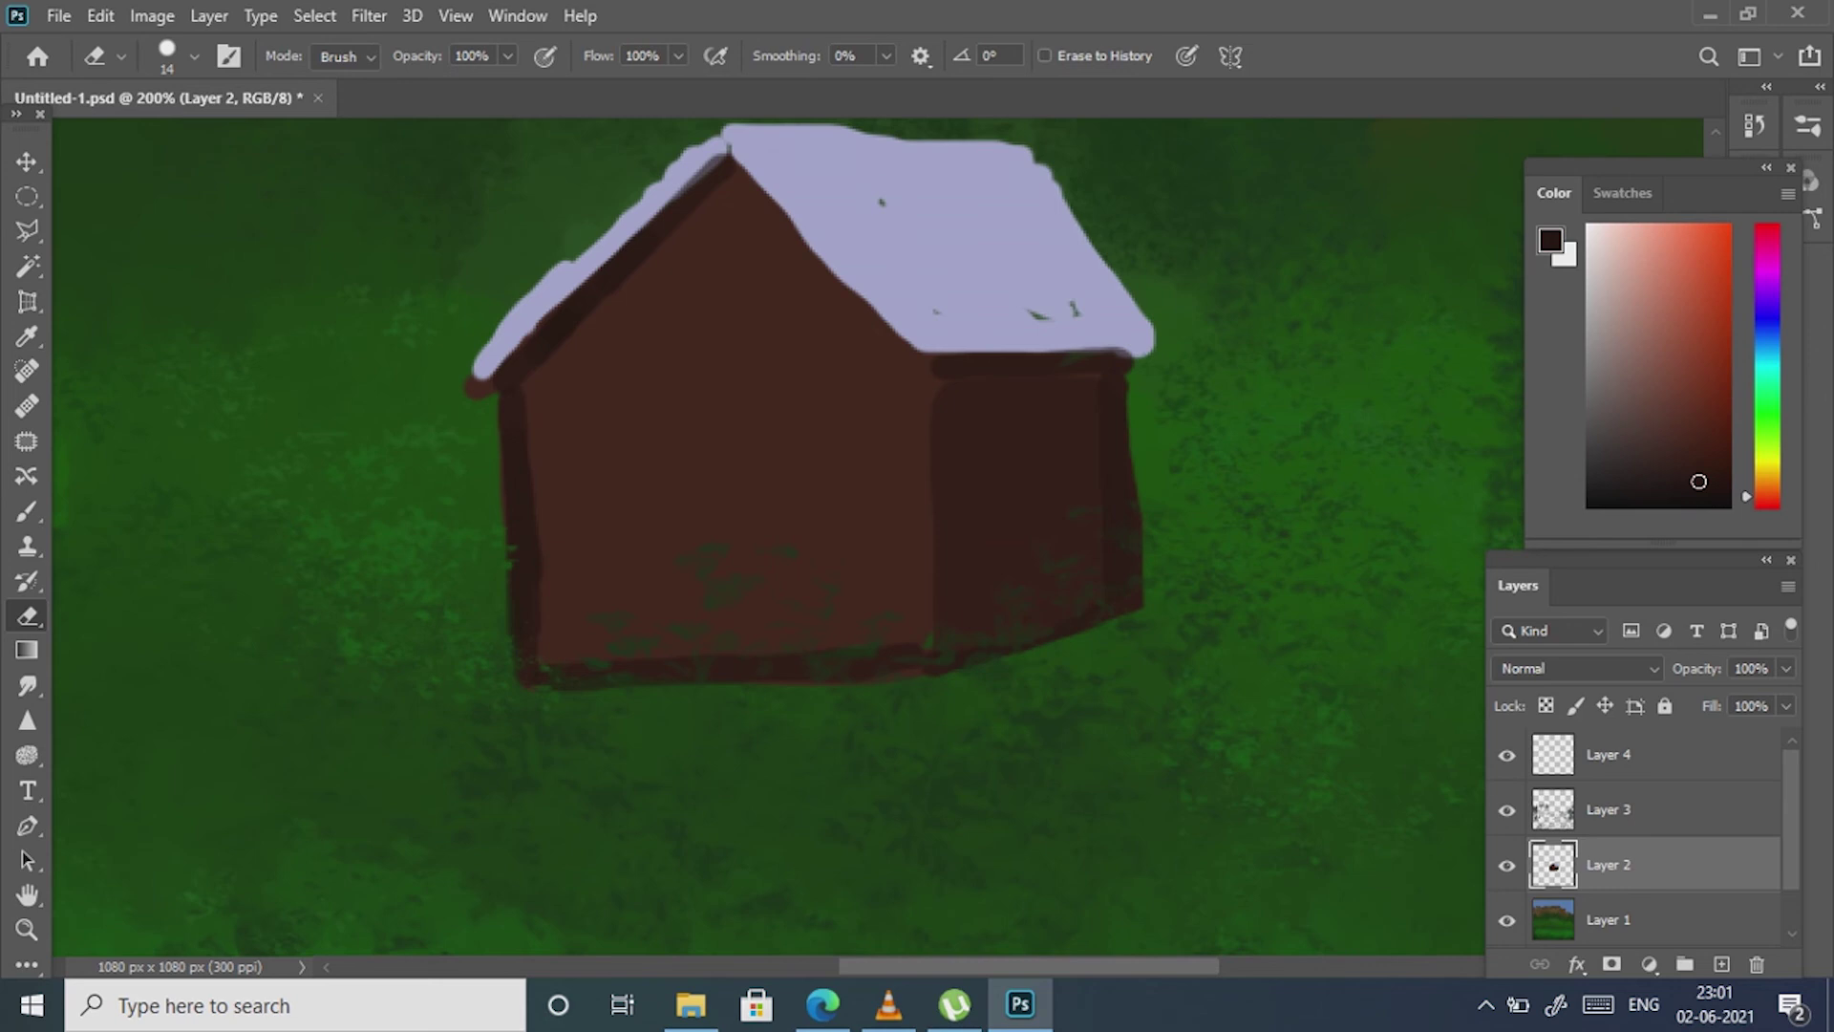
left_click_drag(499, 325, 735, 129)
scroll(764, 478, "up", 3)
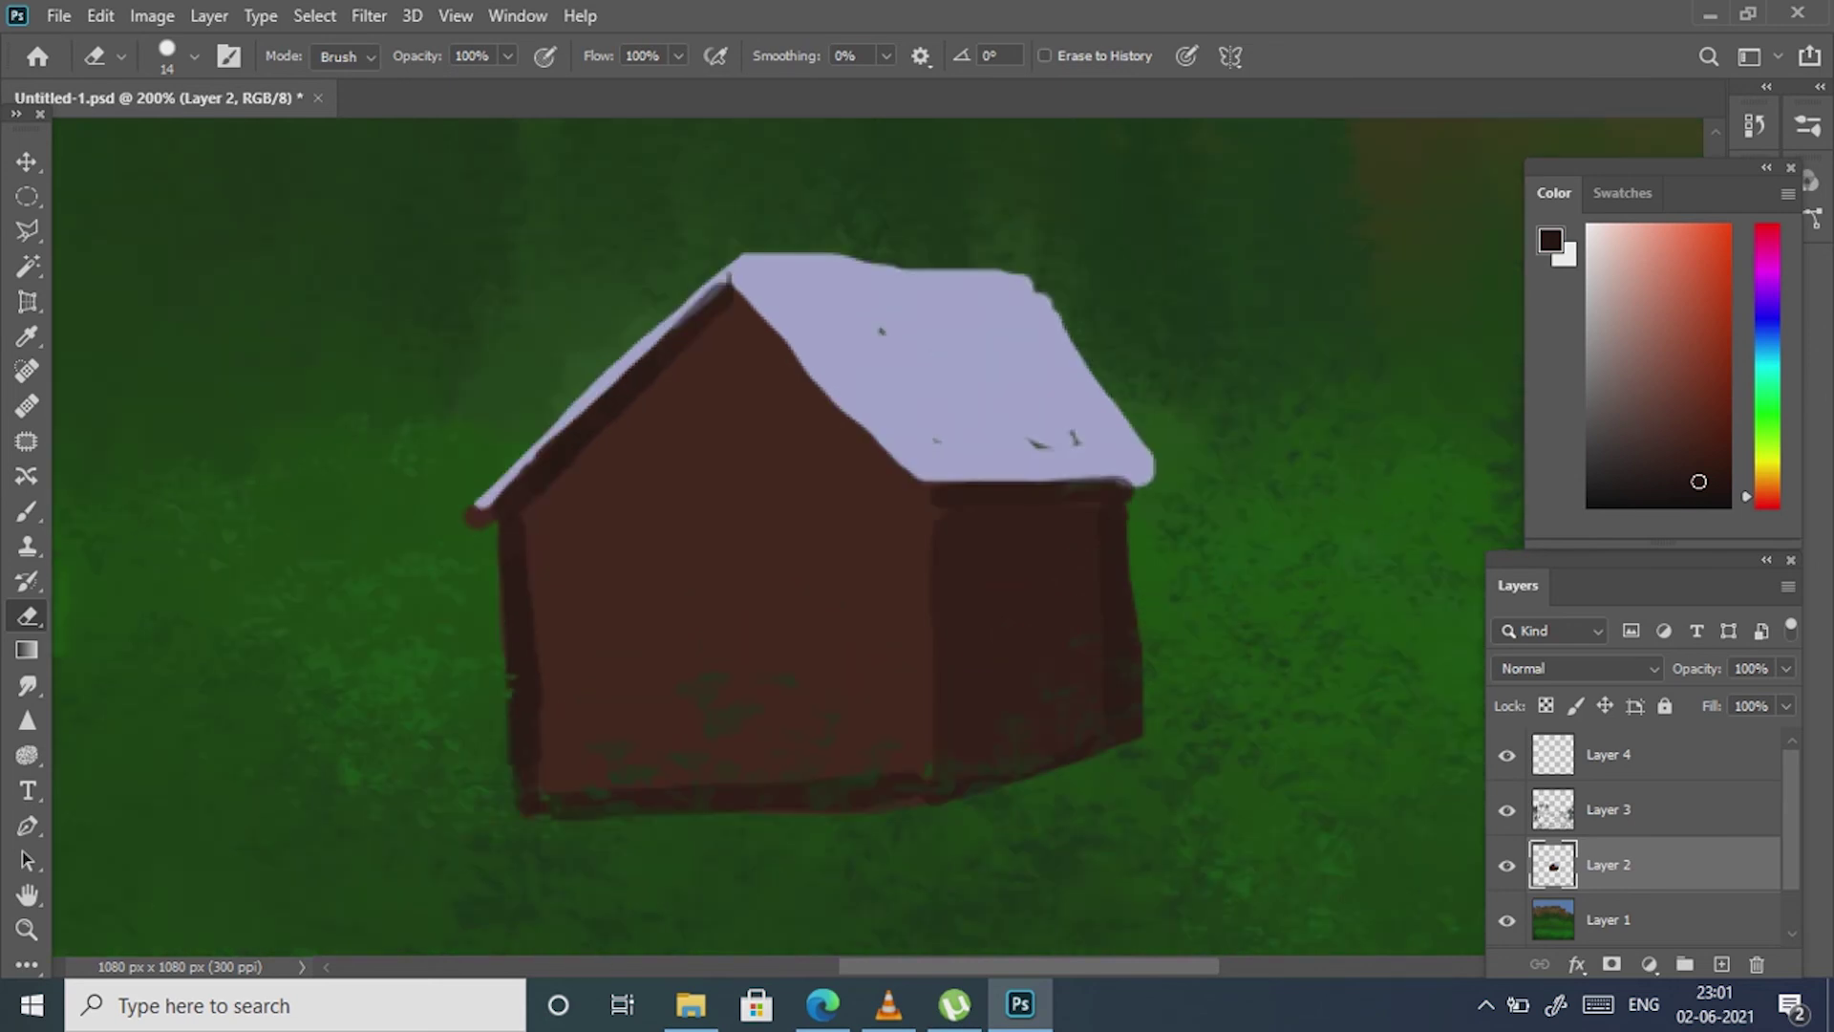
mouse_move(737, 256)
left_mouse_down()
mouse_move(1032, 285)
mouse_move(1151, 477)
left_mouse_up()
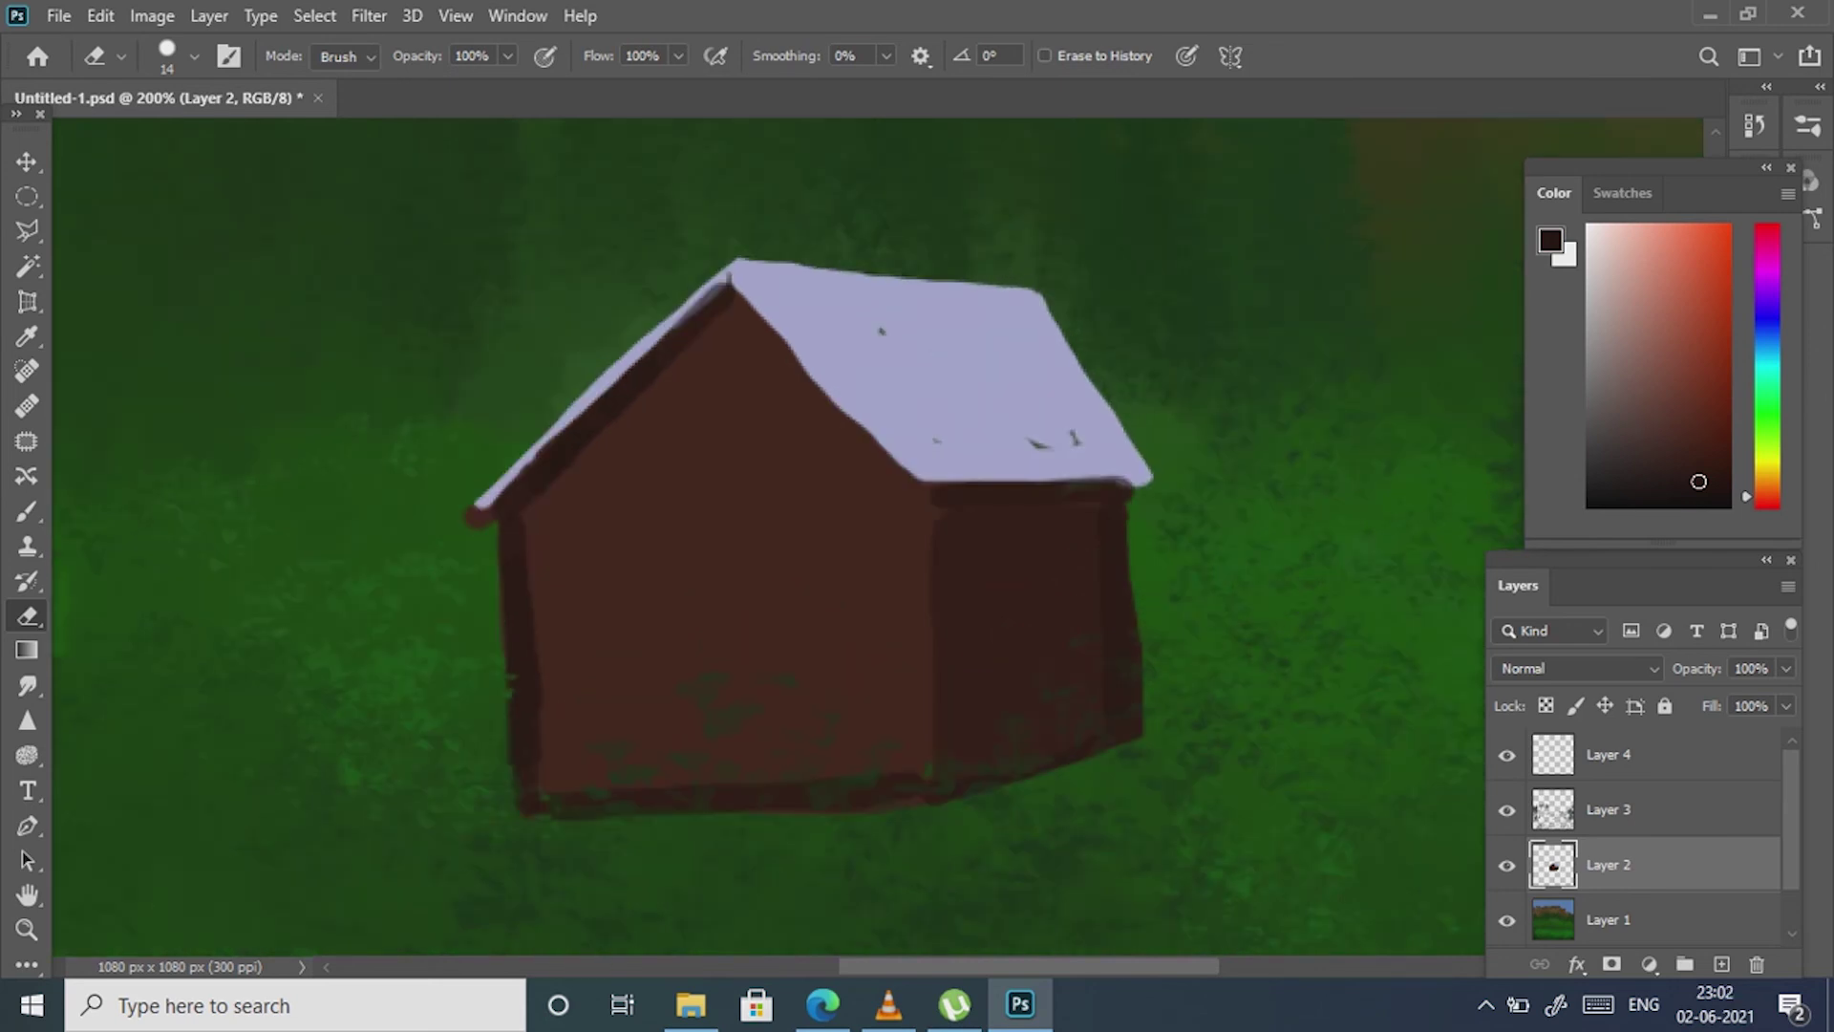
key("b")
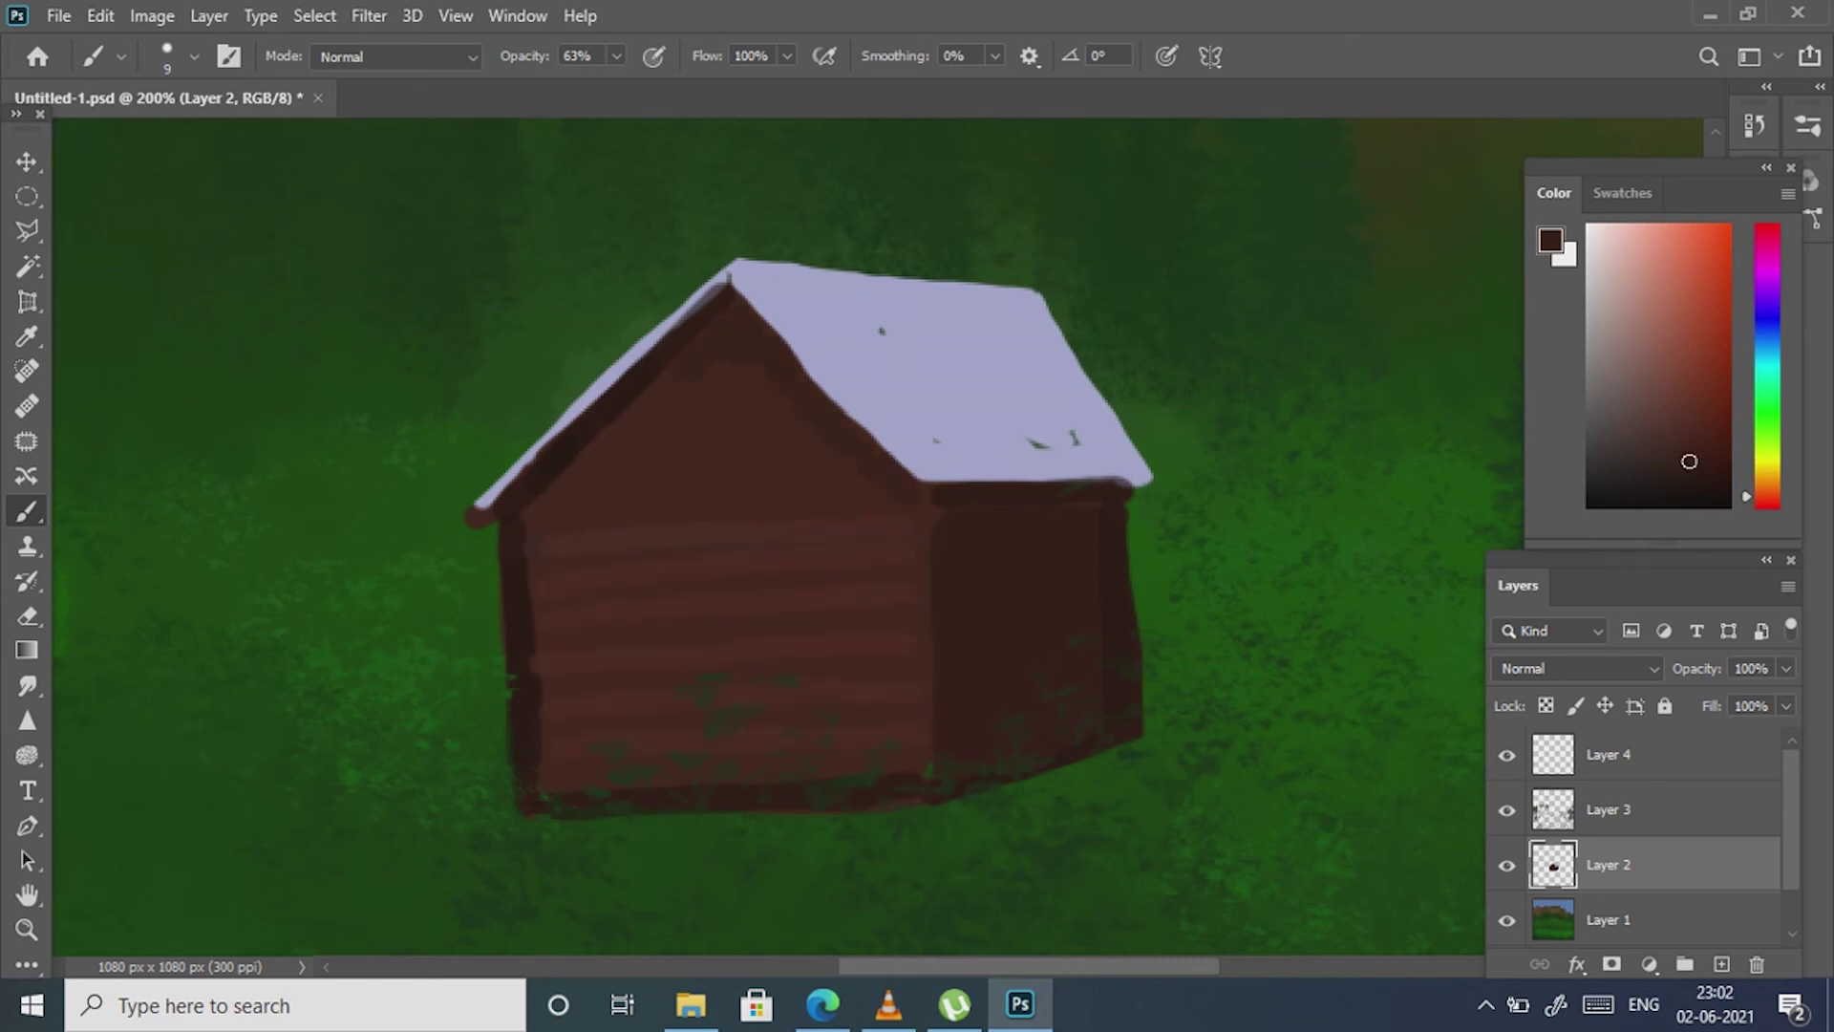
- Paint dark shading under the roof and a dark log line across the front wall
mouse_move(597, 449)
left_mouse_down()
mouse_move(573, 494)
mouse_move(592, 473)
left_mouse_up()
left_click_drag(535, 507, 535, 588)
left_click_drag(754, 307, 726, 345)
left_click_drag(726, 325, 680, 371)
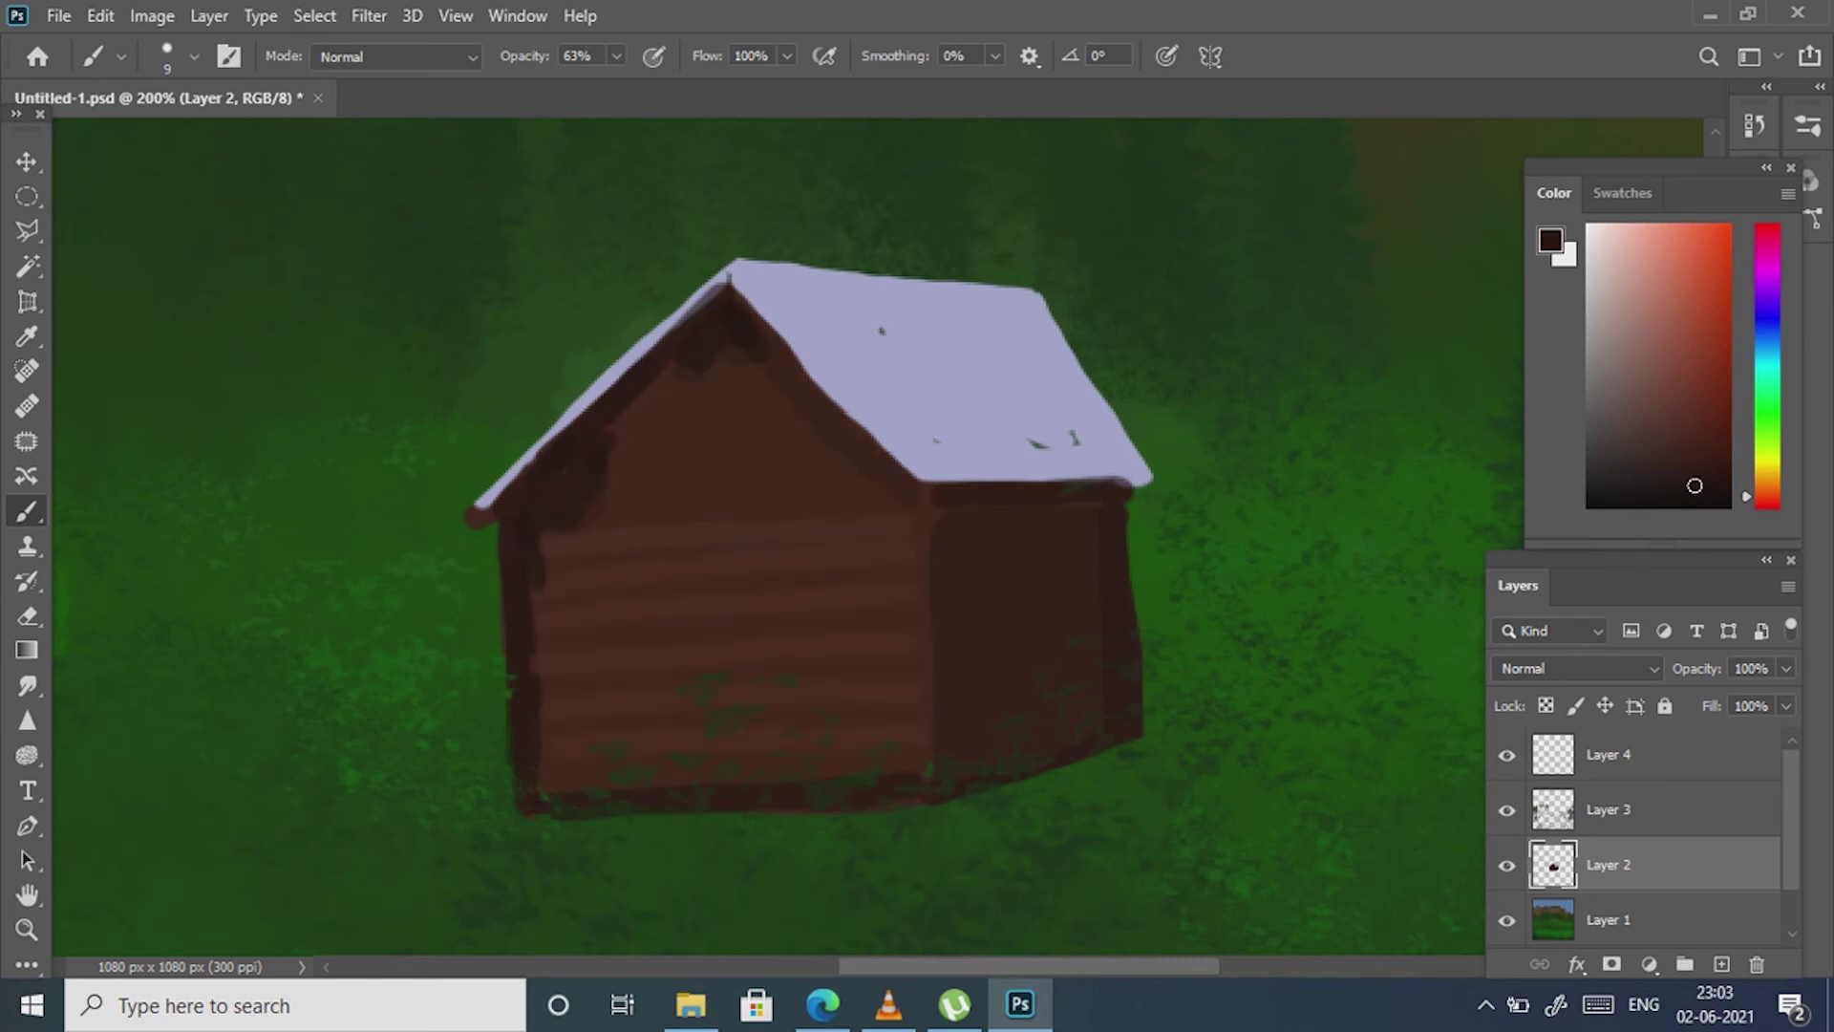
left_click(194, 55)
key("Return")
key("3")
key("4")
left_click_drag(564, 562, 888, 556)
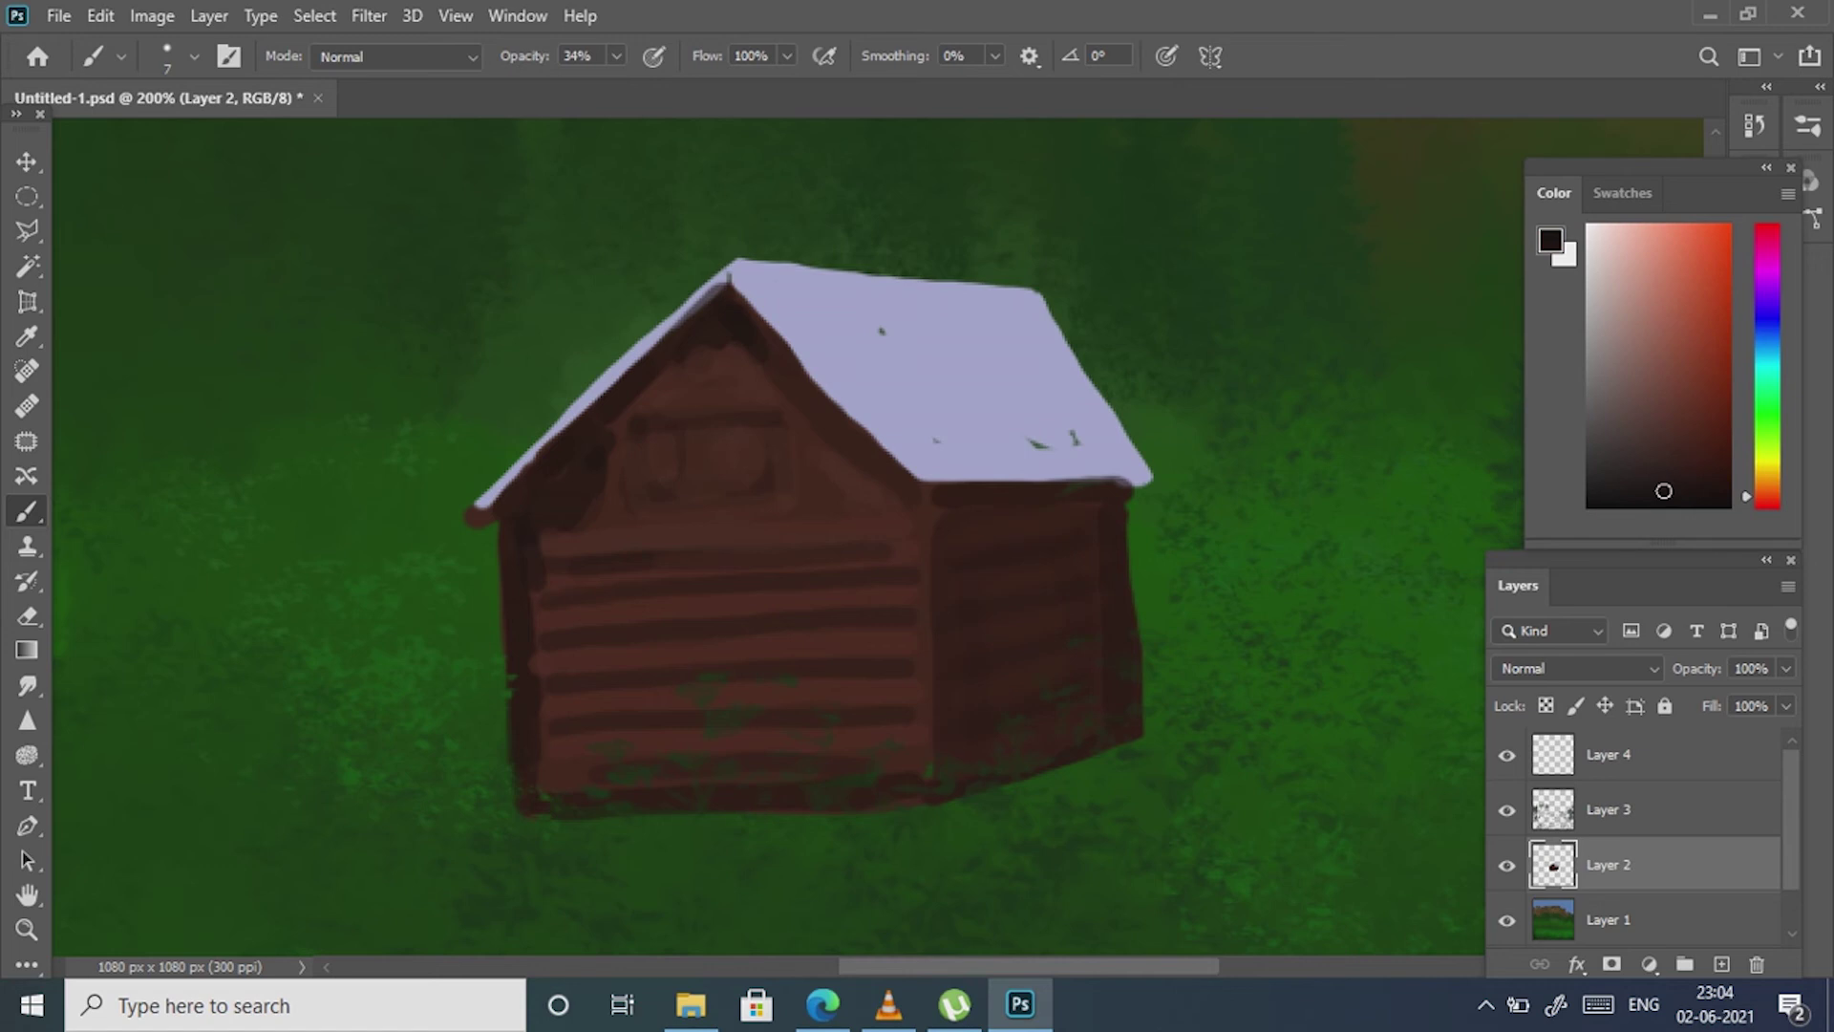
- Paint a dark brown chimney at full opacity and cover roof specks with lavender
left_click(1691, 477)
left_click(193, 55)
left_click(616, 56)
left_click_drag(613, 88, 719, 88)
left_click_drag(1008, 225, 1027, 334)
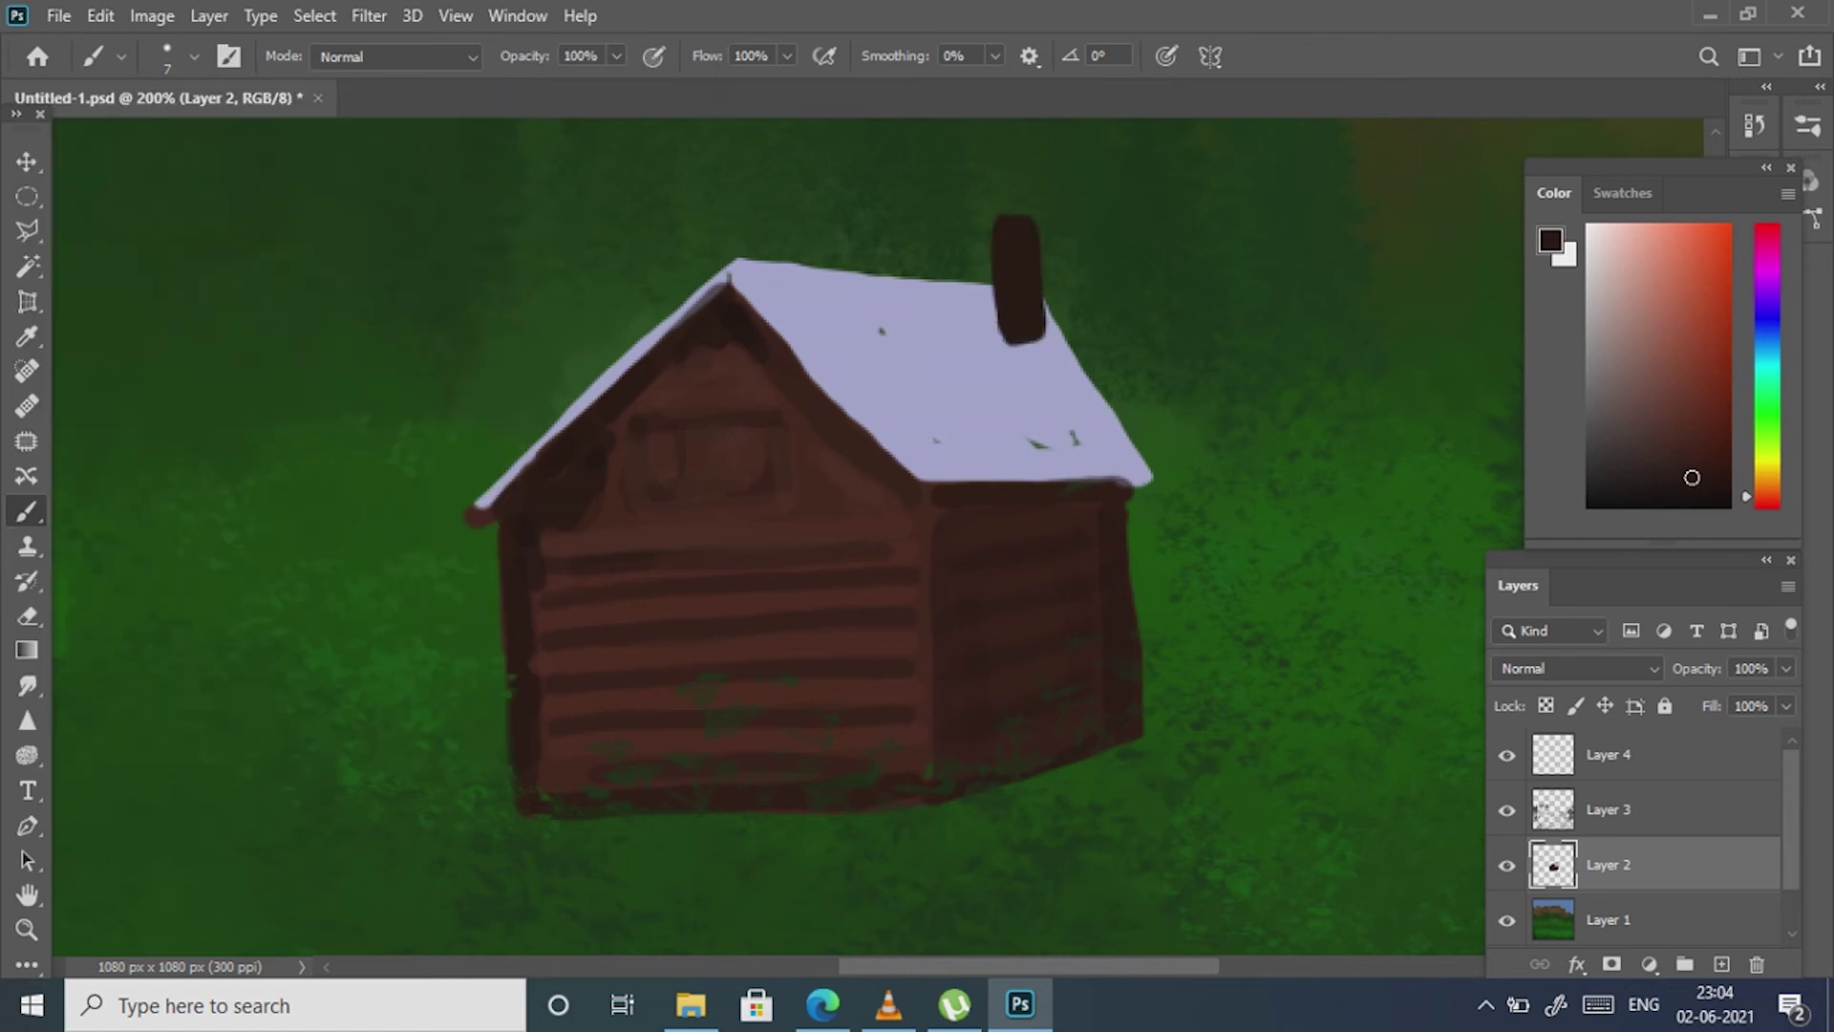
left_click(1042, 420, "alt")
left_click_drag(1032, 442, 1077, 438)
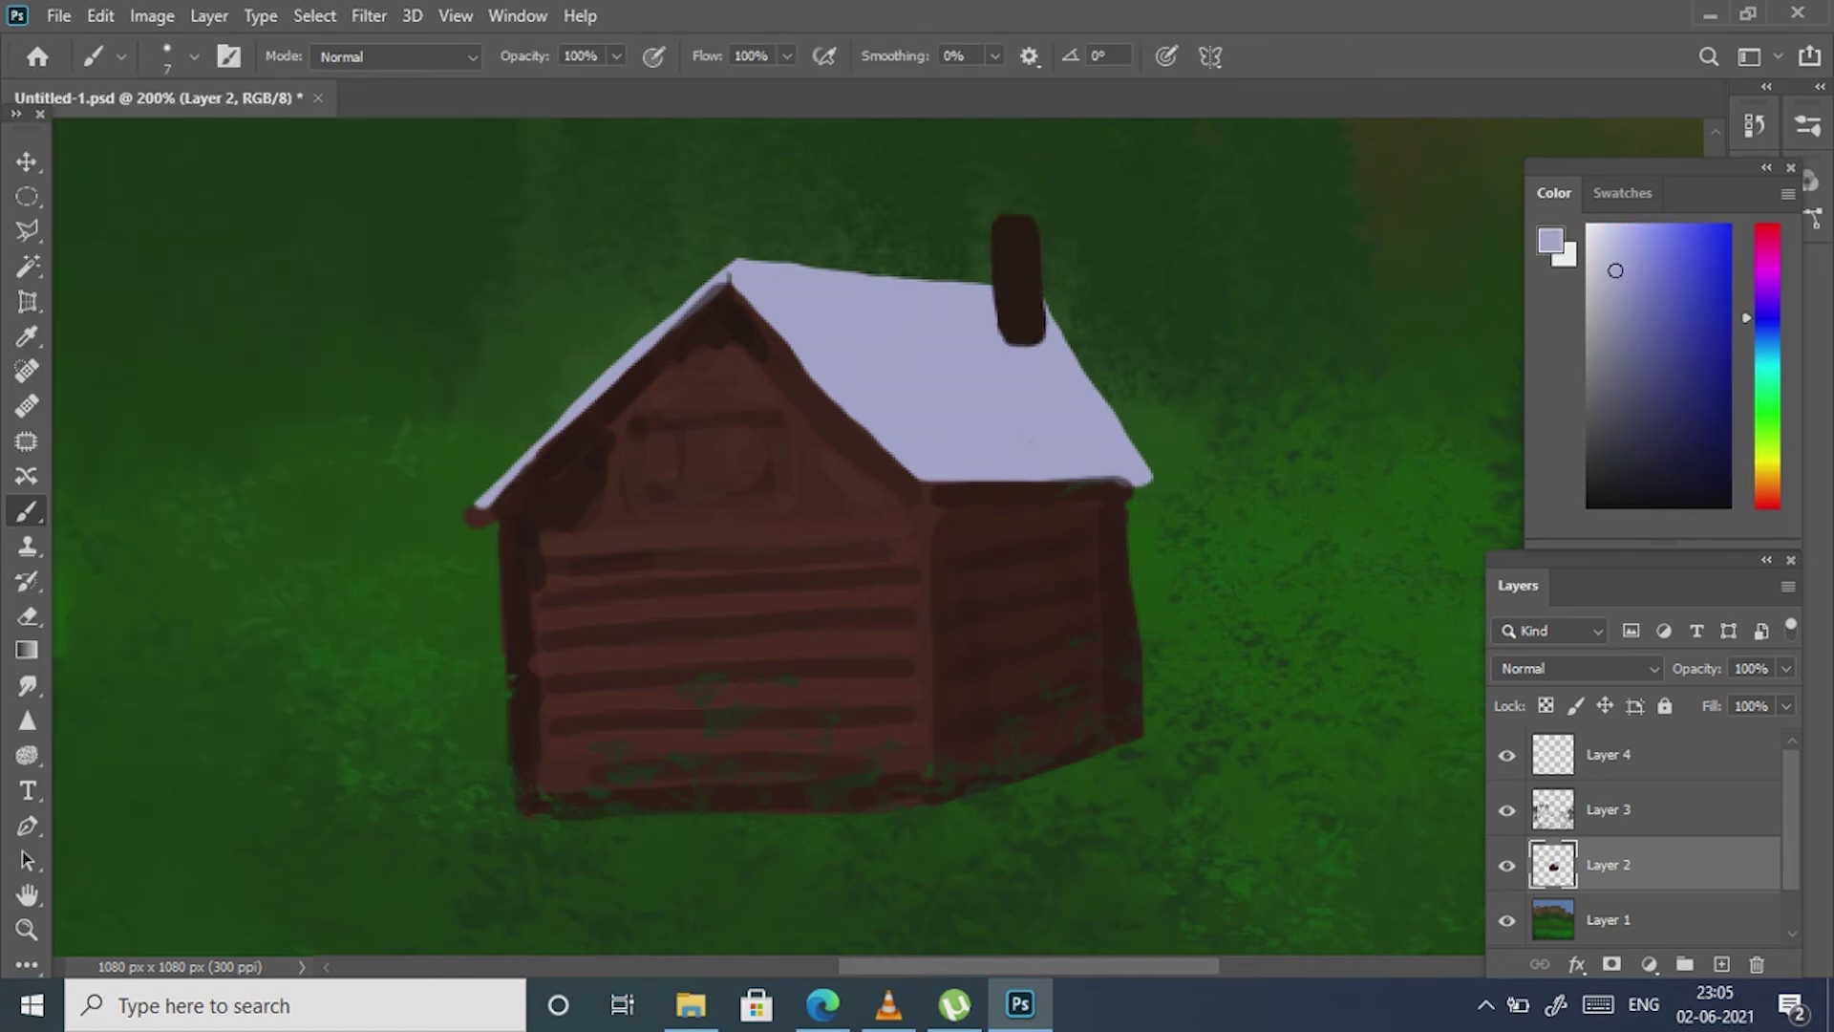
- Softly shade the chimney base, roof ridge and roof edges in grey at 40% opacity
key("4")
left_click_drag(1005, 362, 1056, 363)
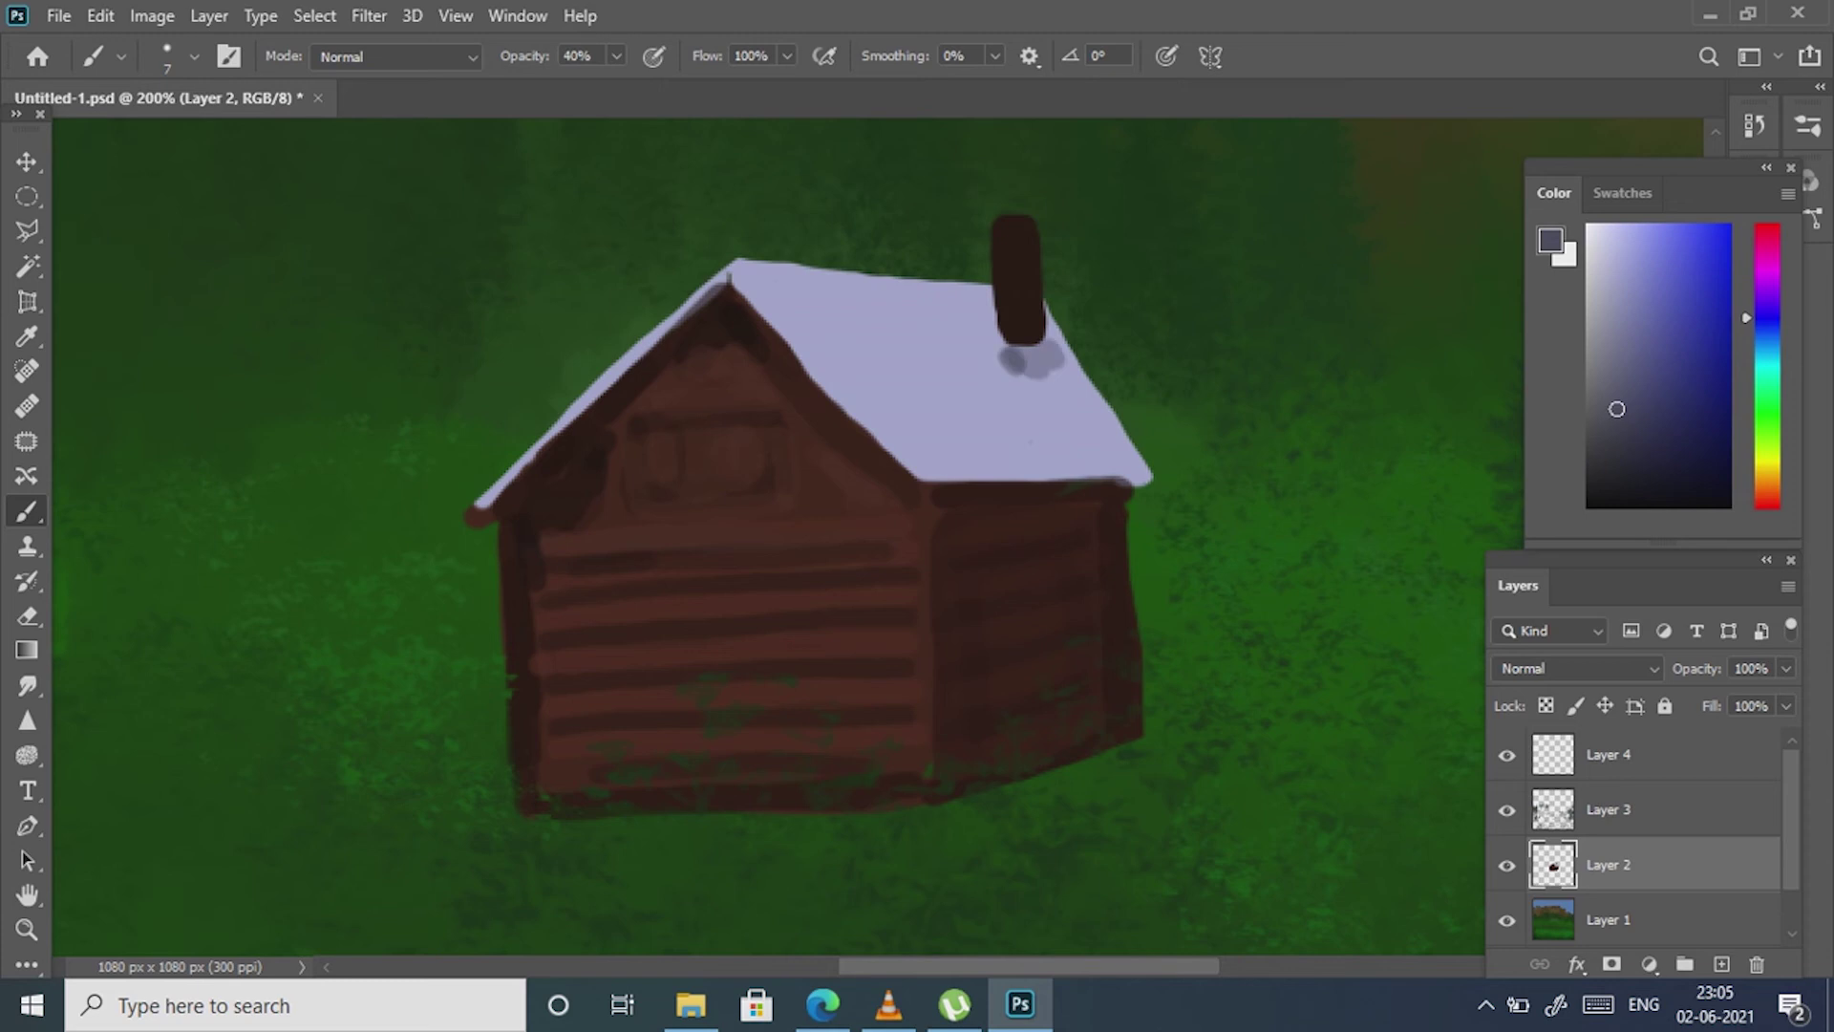
mouse_move(740, 277)
left_mouse_down()
mouse_move(912, 473)
mouse_move(800, 275)
mouse_move(952, 291)
left_mouse_up()
left_click_drag(998, 358, 1136, 477)
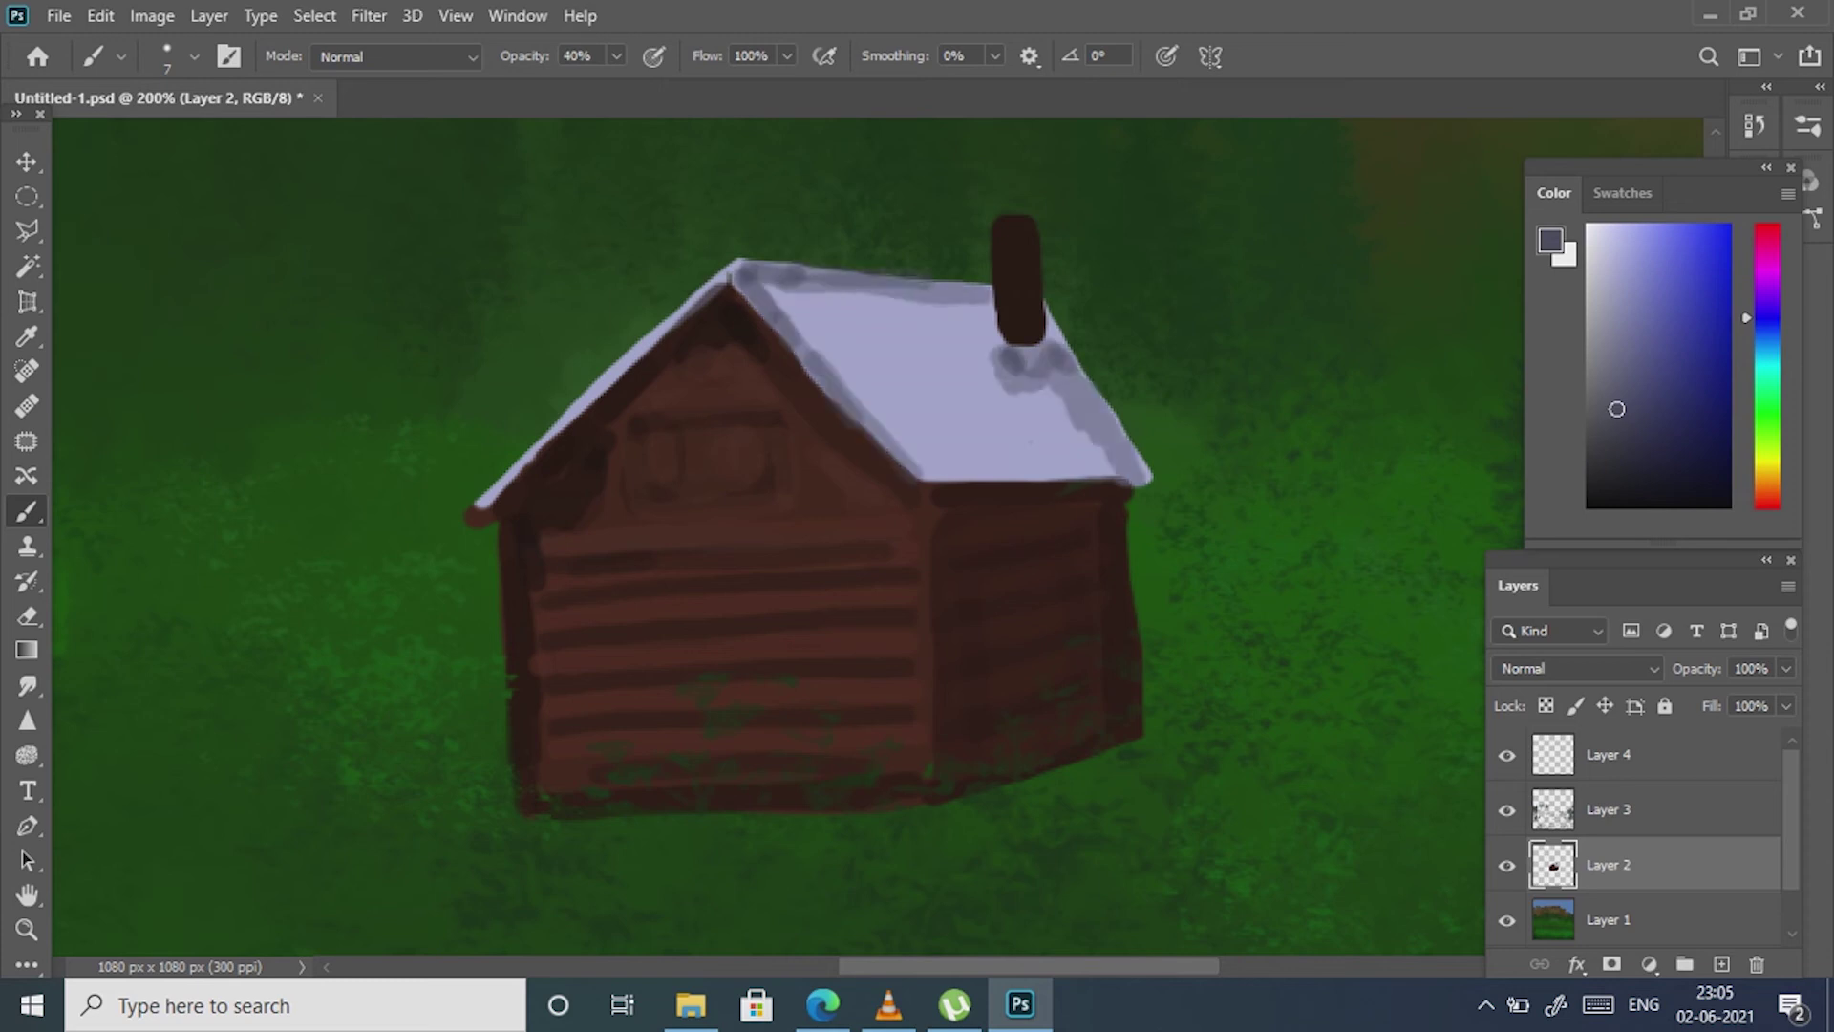
mouse_move(955, 449)
left_mouse_down()
mouse_move(1098, 453)
mouse_move(946, 440)
left_mouse_up()
- Blend the roof shading with a size 4 Smudge brush
left_click(121, 56)
left_click(27, 685)
left_click(120, 56)
left_click_drag(1041, 363, 917, 448)
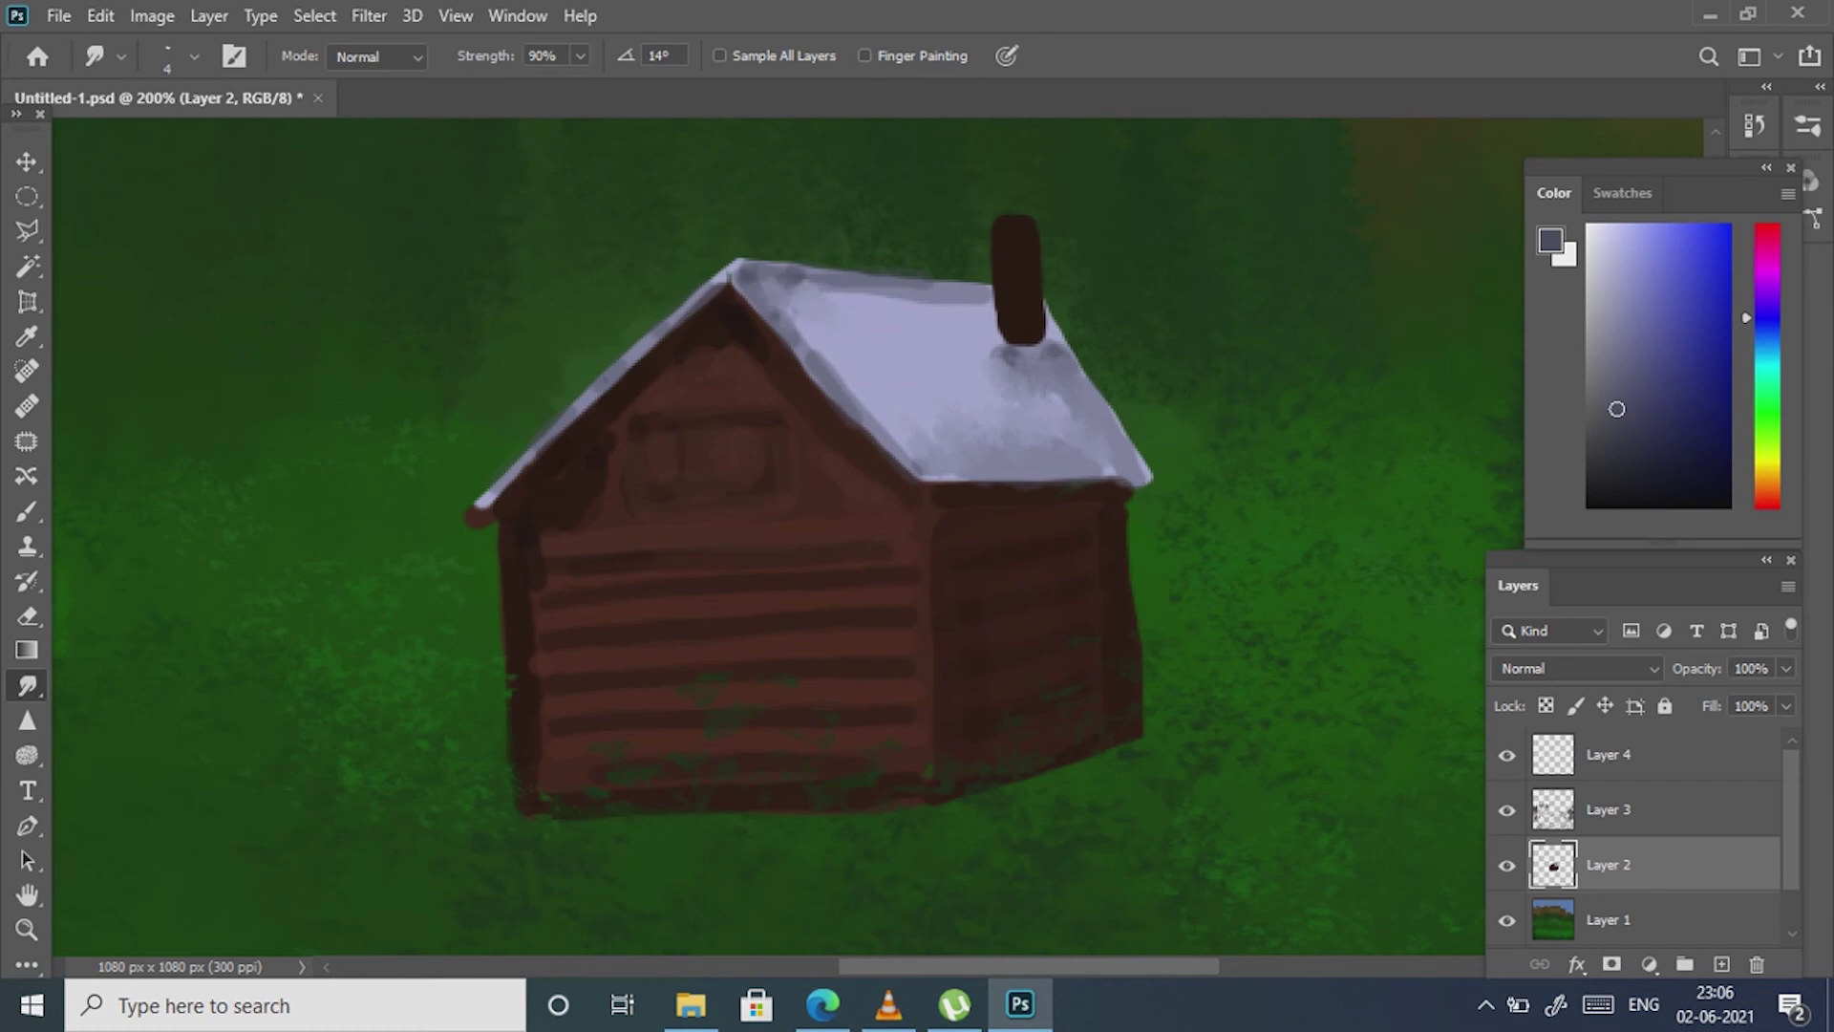
left_click_drag(765, 286, 869, 401)
- Fit the painting on screen and paint a near-black line left of the cabin
key("z")
key("ctrl+0")
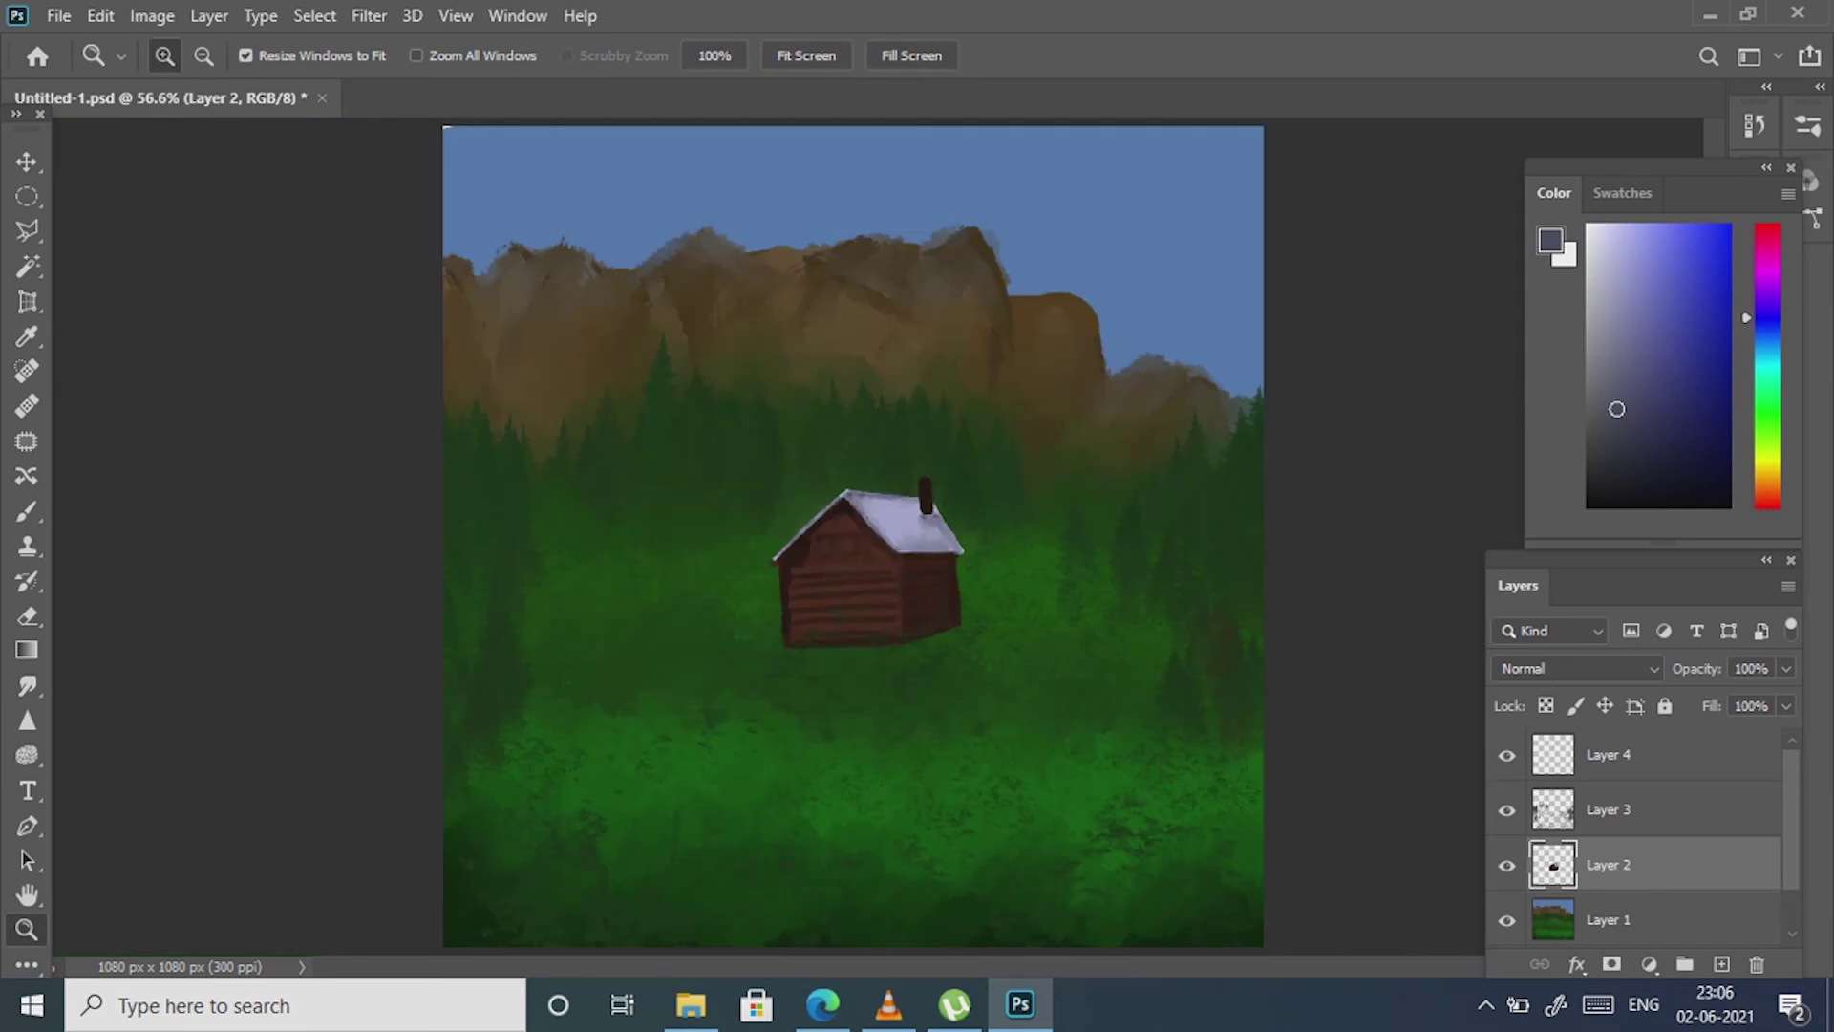
left_click(1616, 492)
key("b")
left_click(616, 55)
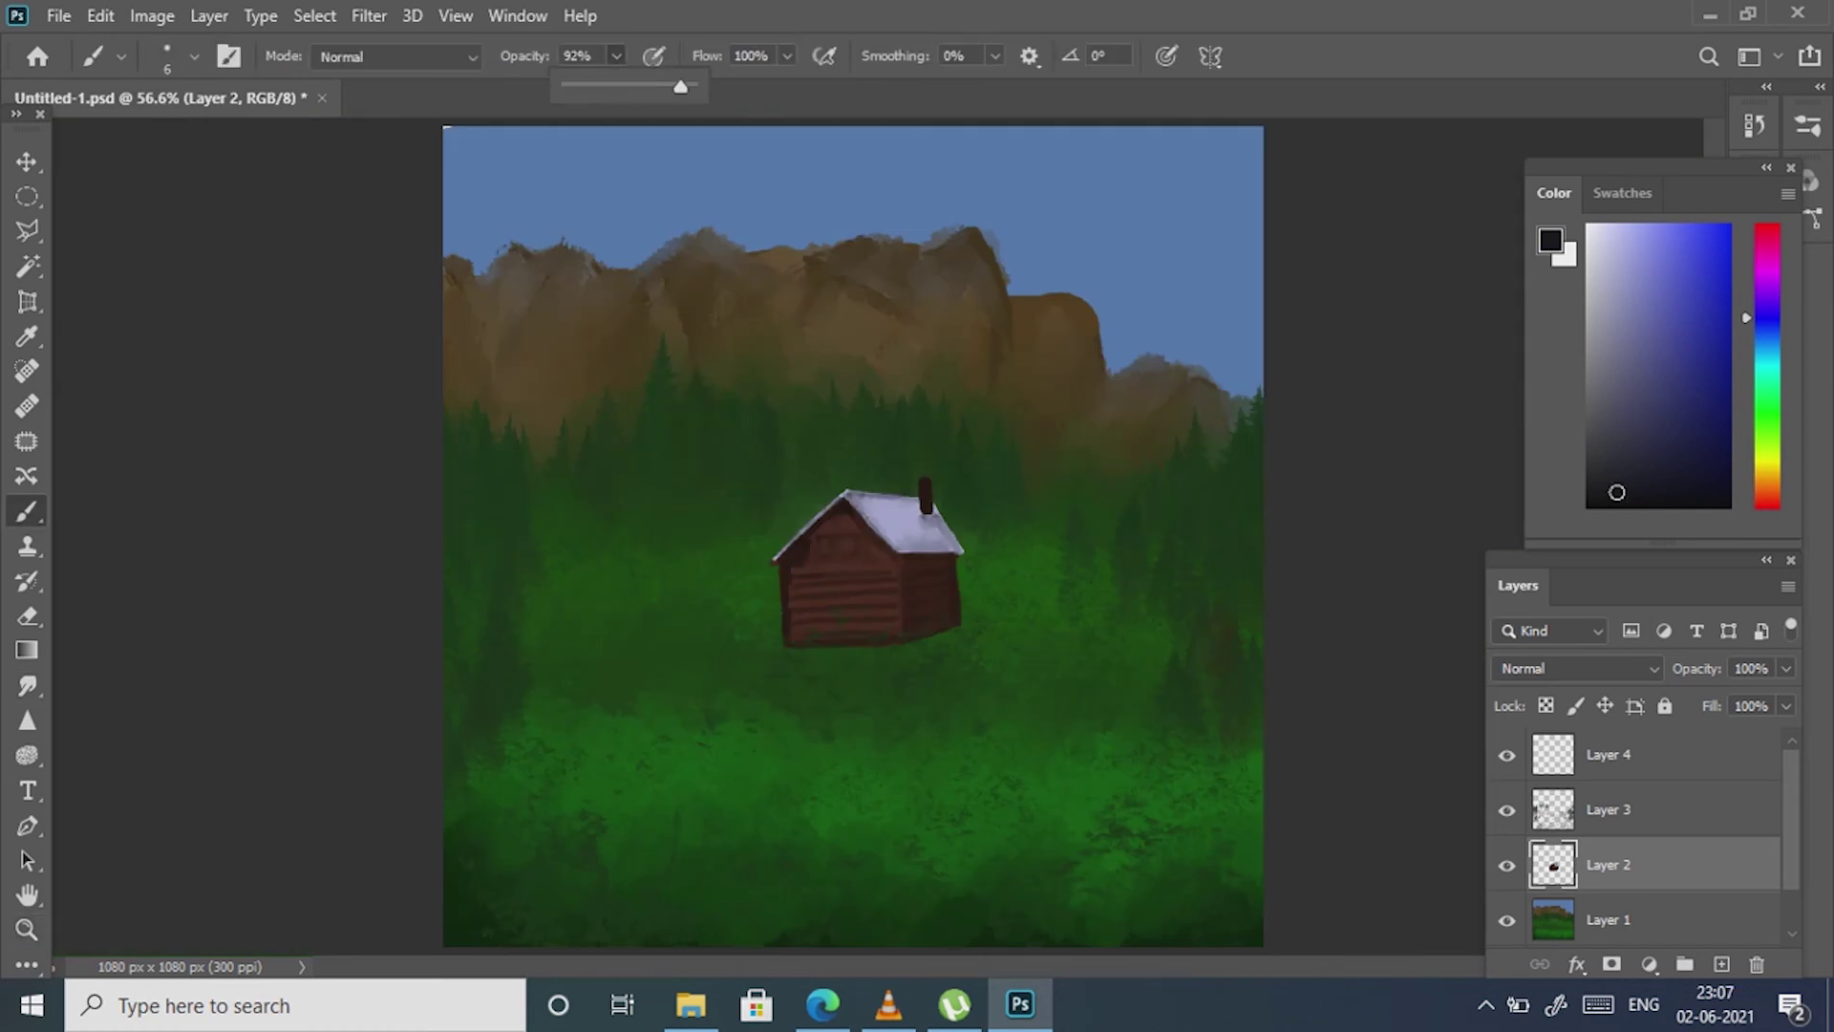
left_click_drag(536, 618, 771, 617)
- Paint dark grey stone shapes below the line with a Hard Round brush
left_click(1601, 426)
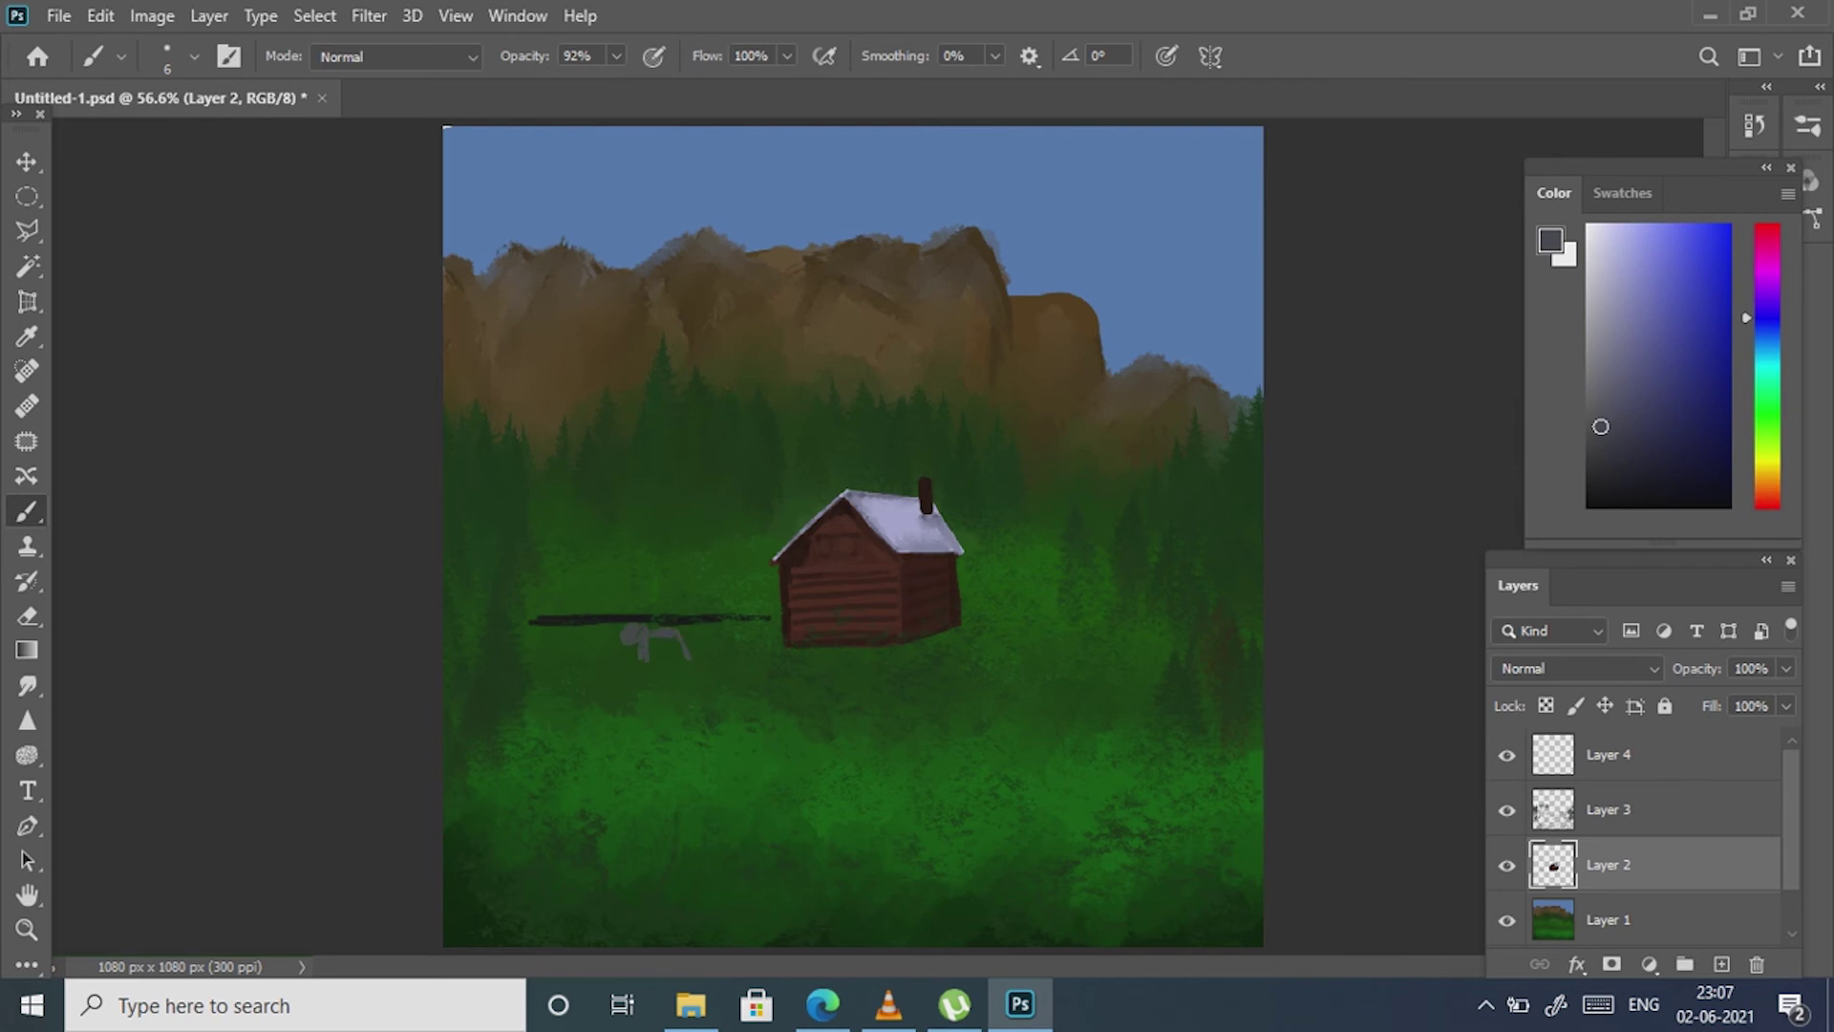
left_click(741, 682)
left_click(194, 56)
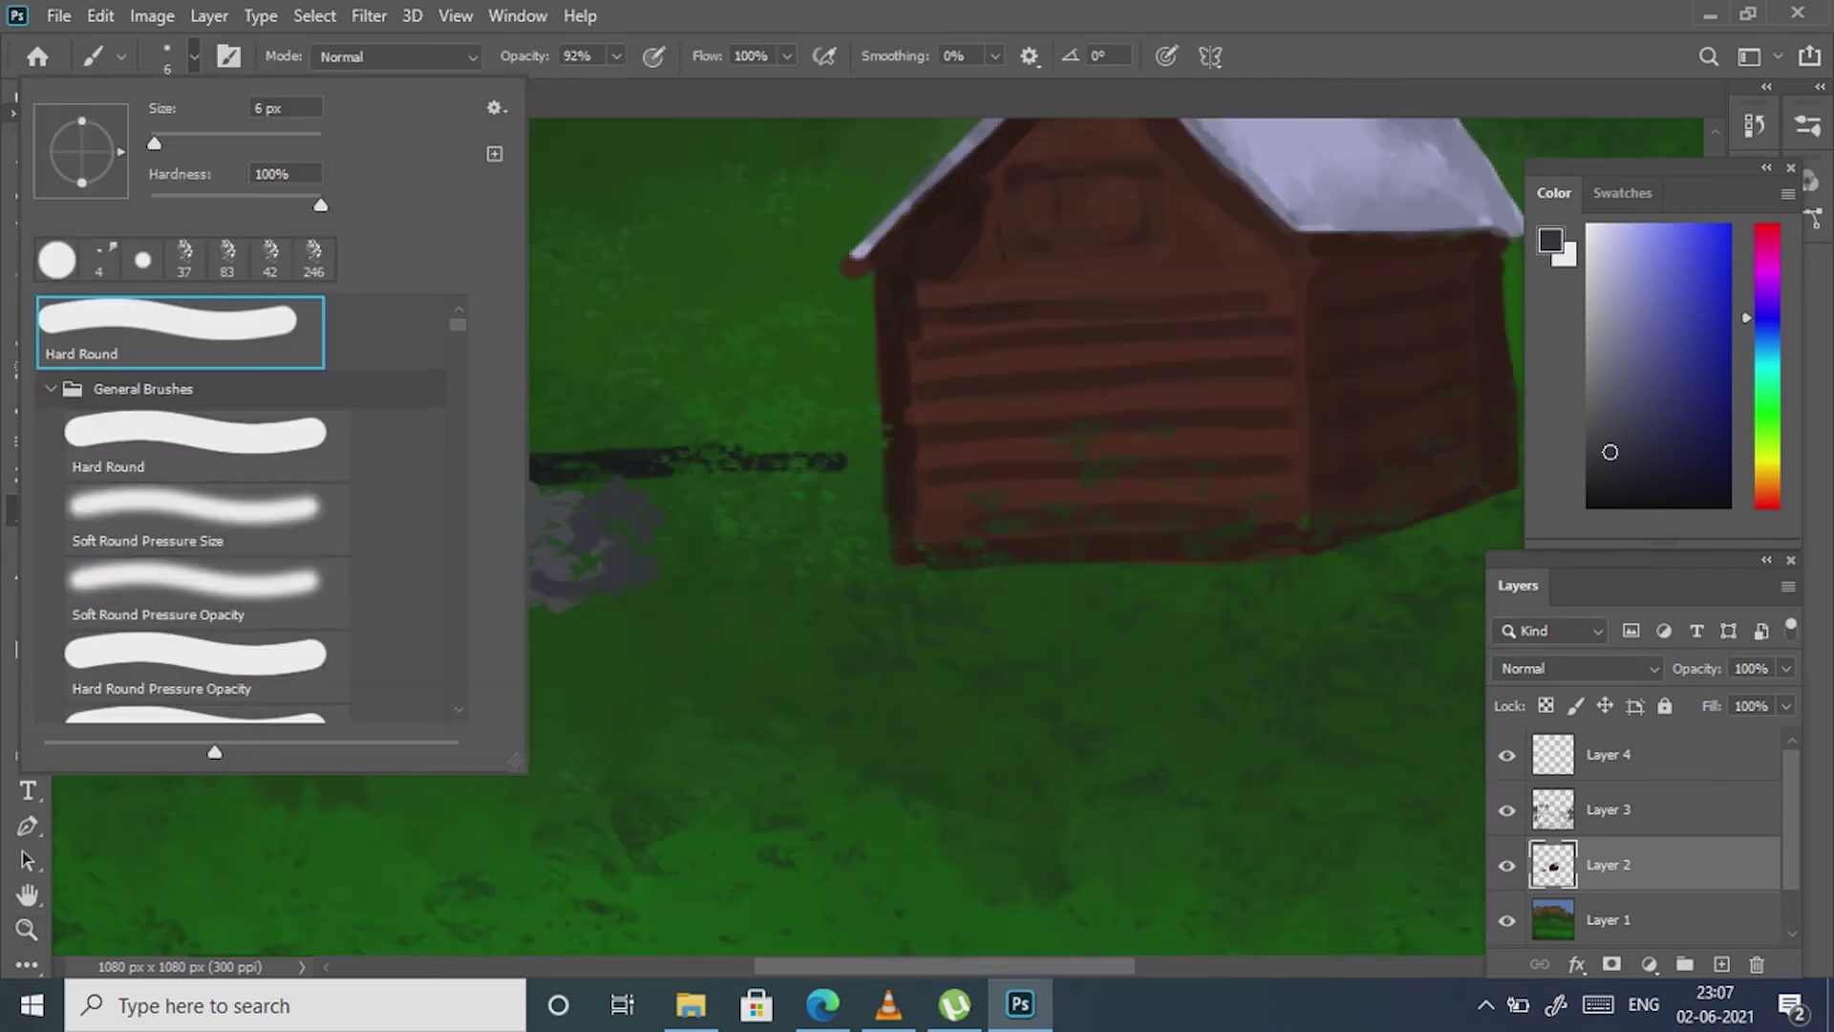
scroll(210, 525, "down", 5)
scroll(211, 525, "down", 5)
scroll(210, 507, "down", 3)
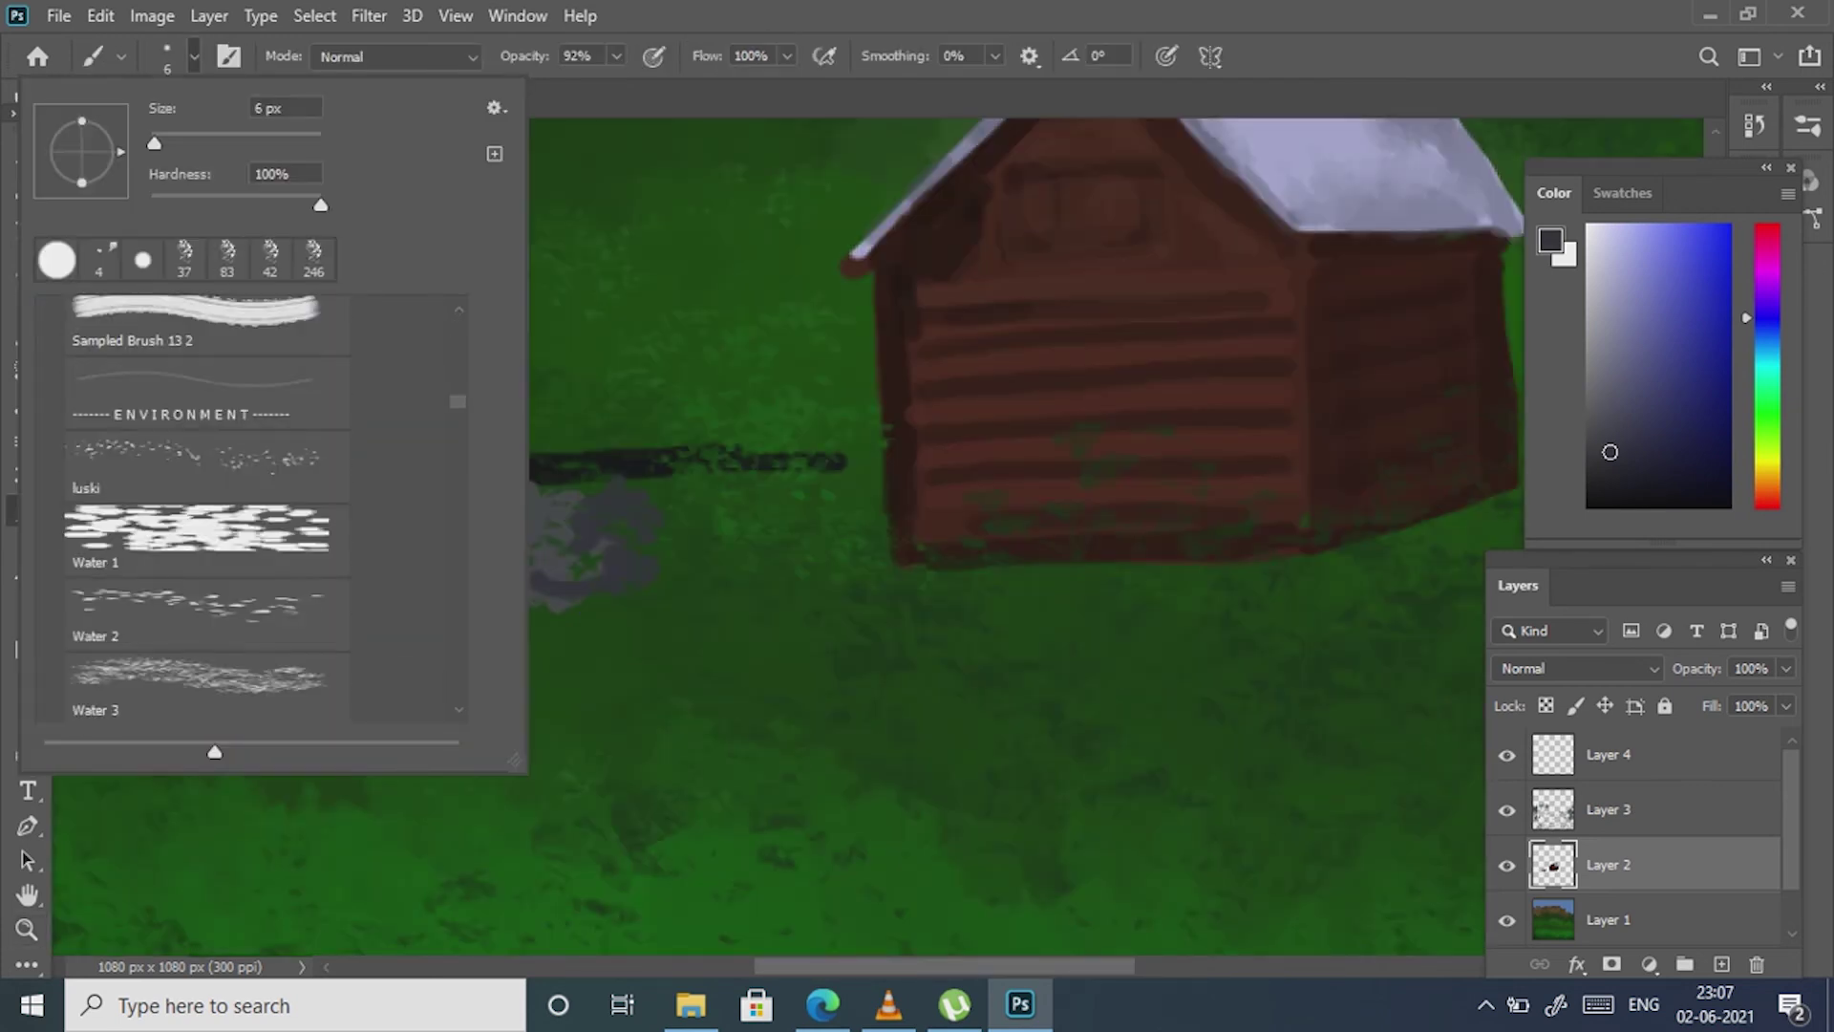
scroll(210, 506, "down", 3)
scroll(210, 507, "down", 3)
scroll(210, 506, "down", 3)
scroll(210, 506, "down", 3)
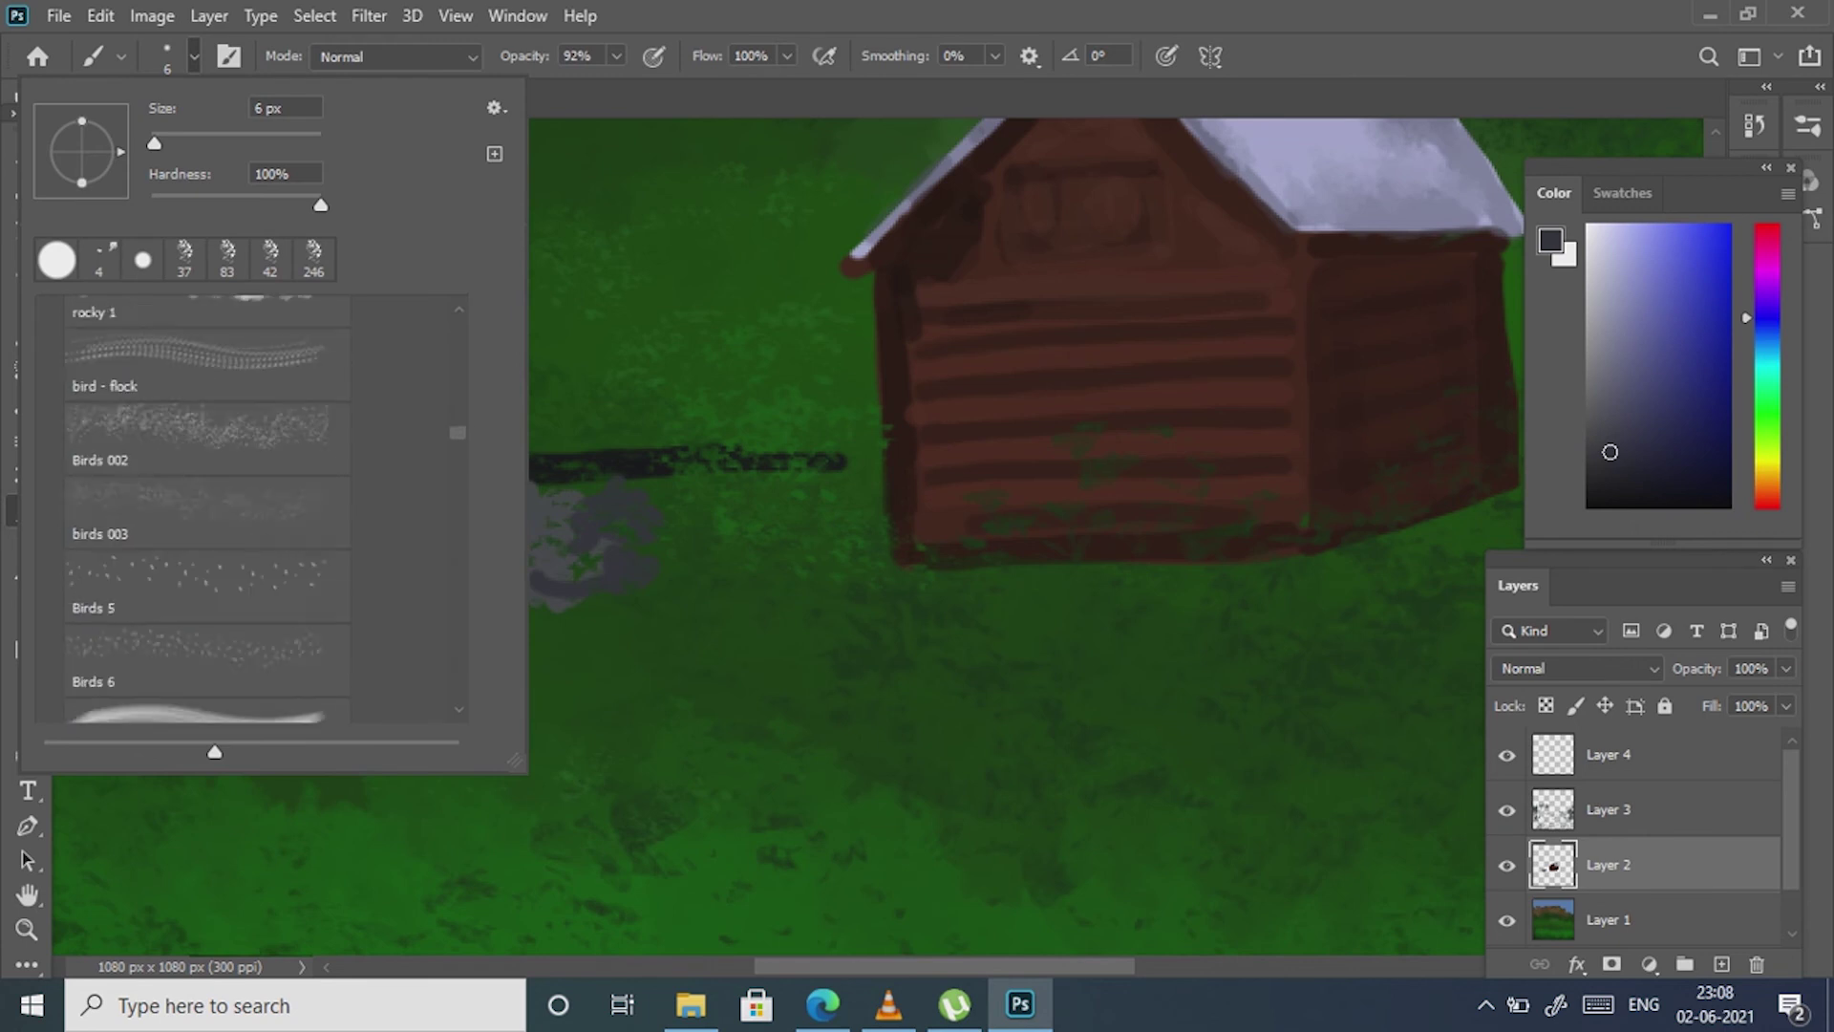
scroll(210, 506, "down", 3)
scroll(210, 507, "down", 3)
scroll(210, 506, "down", 3)
scroll(210, 507, "down", 3)
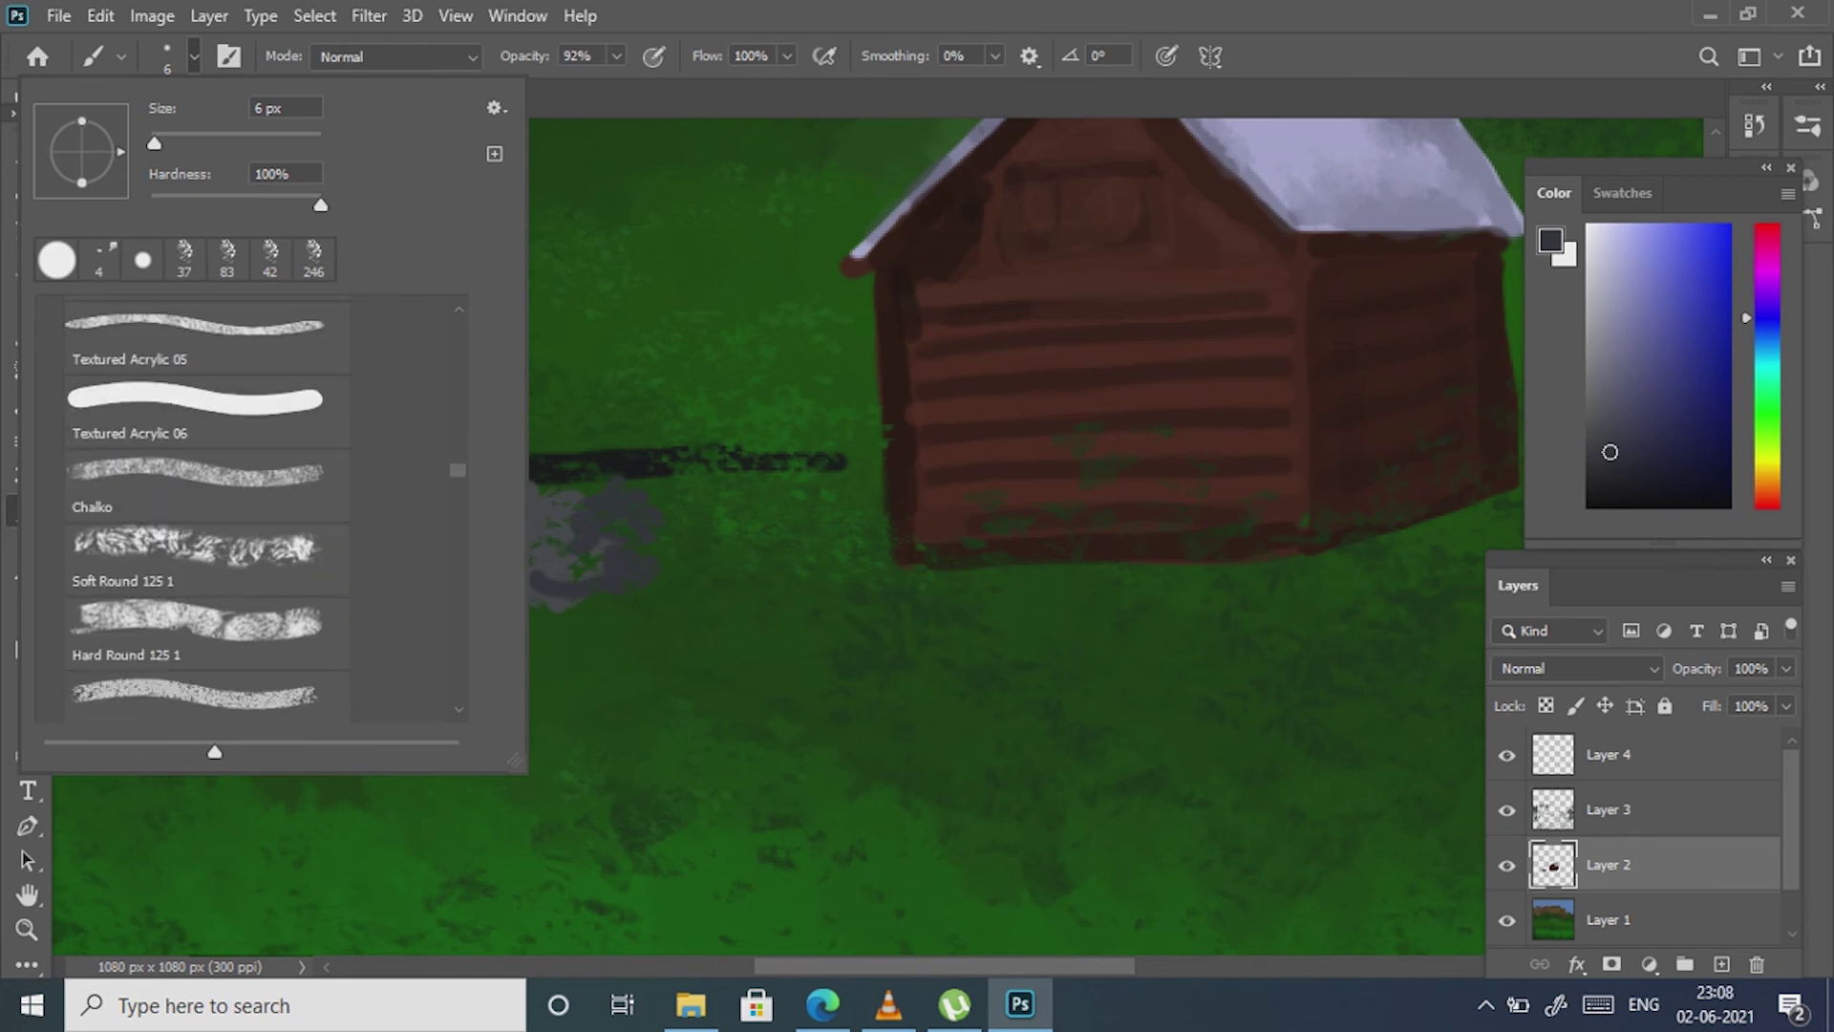
left_click(191, 635)
key("Return")
left_click_drag(339, 506, 172, 516)
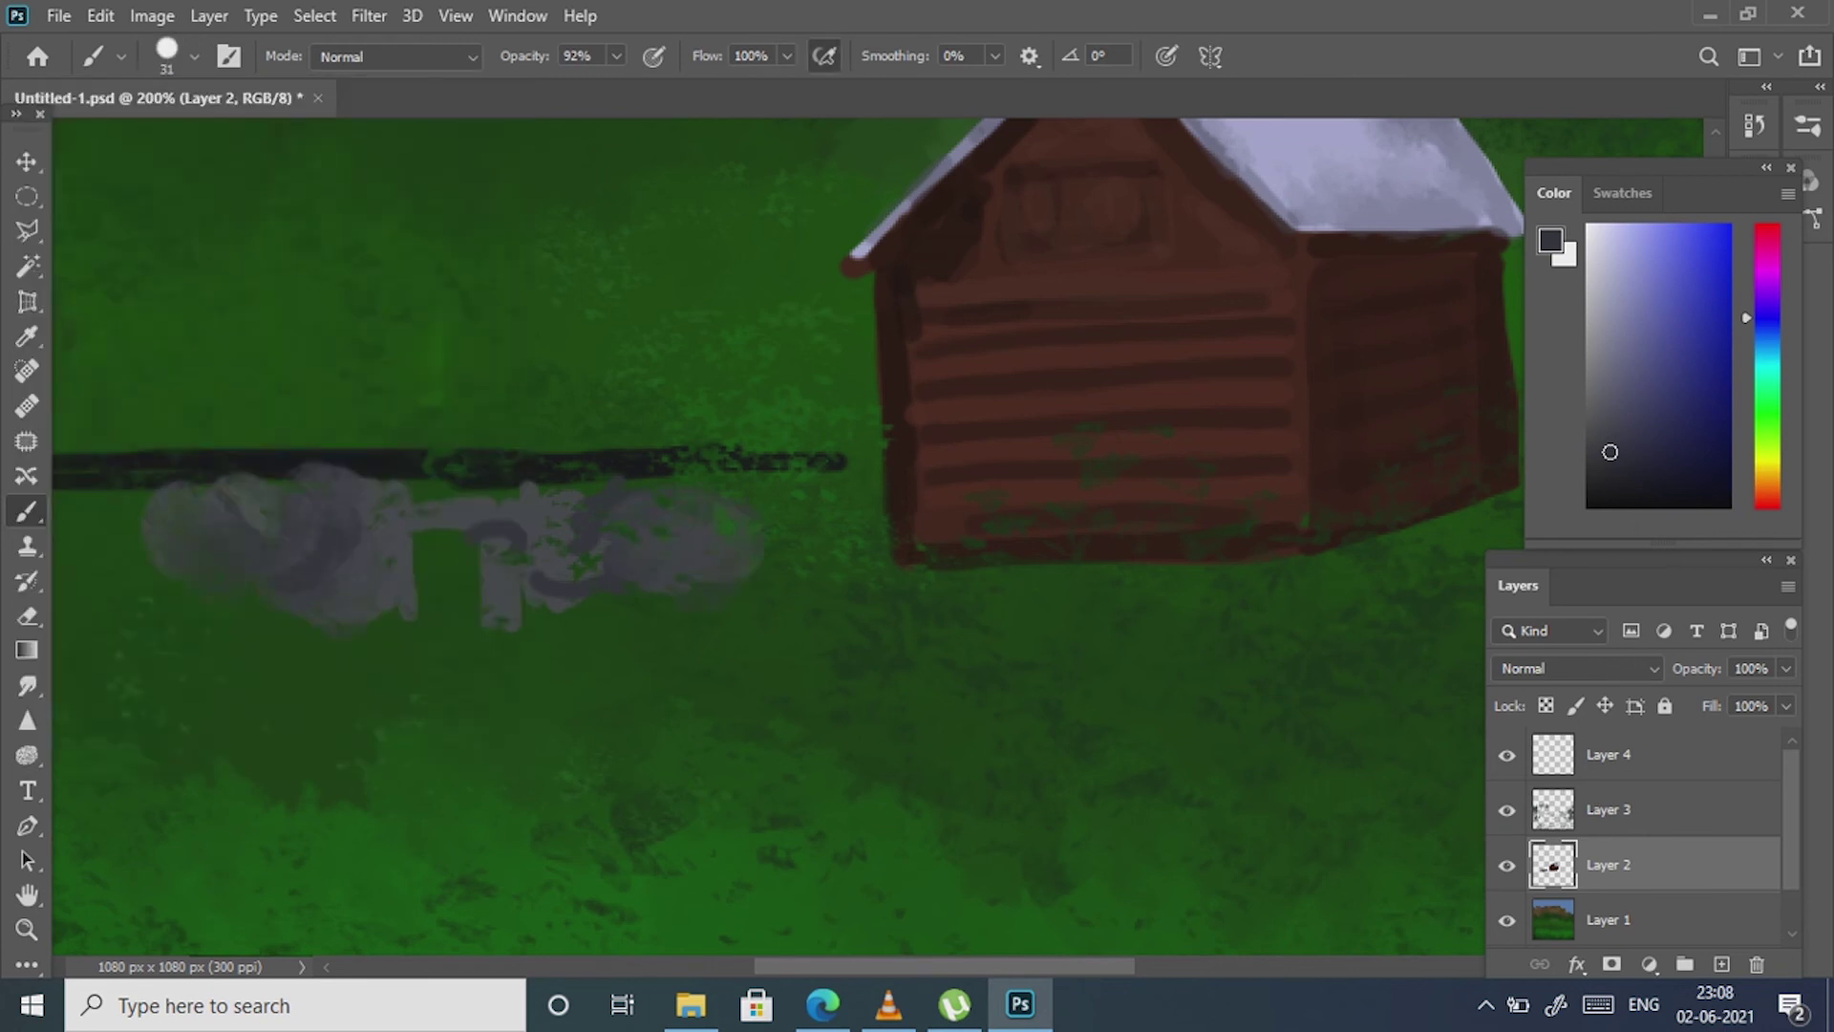
left_click_drag(545, 497, 220, 544)
- Dab near-black accents and gaps onto the stones with a textured brush
left_click(194, 55)
scroll(210, 506, "down", 2)
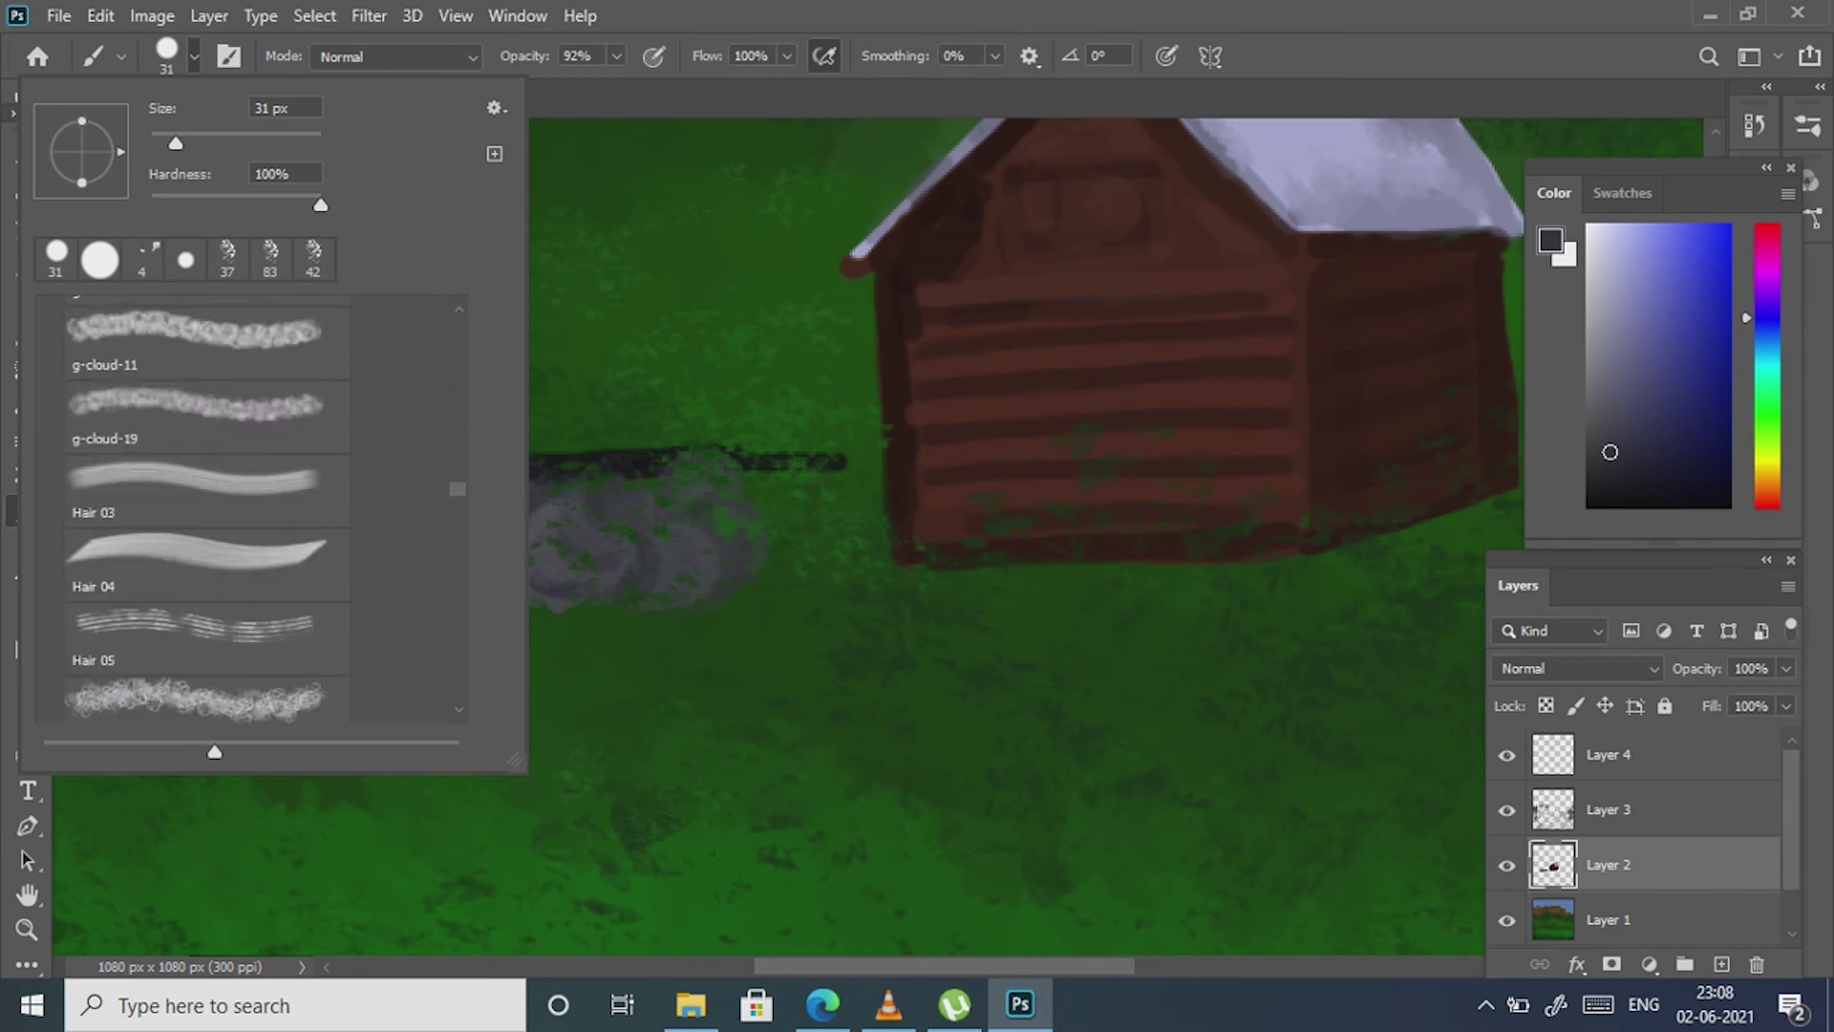
scroll(210, 507, "down", 2)
scroll(210, 506, "down", 2)
scroll(210, 506, "down", 2)
scroll(211, 507, "down", 2)
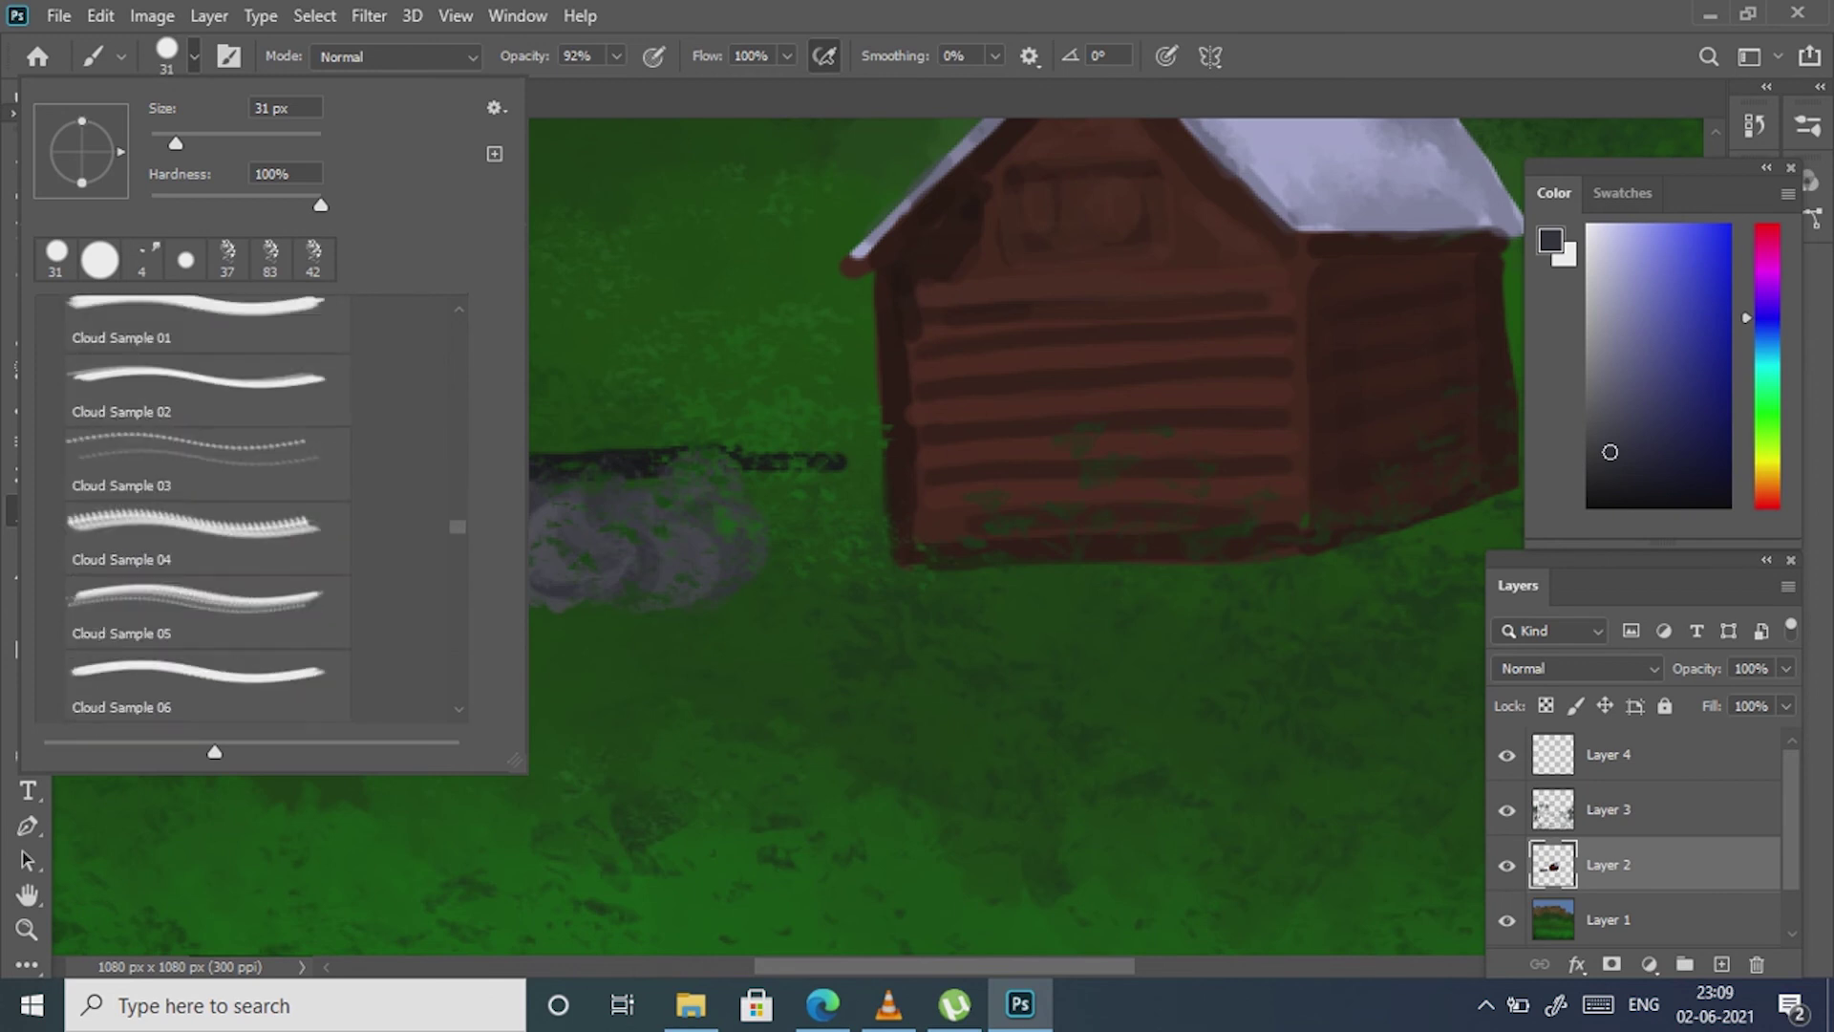
scroll(211, 506, "down", 2)
scroll(211, 506, "down", 2)
scroll(210, 506, "down", 2)
scroll(210, 506, "down", 2)
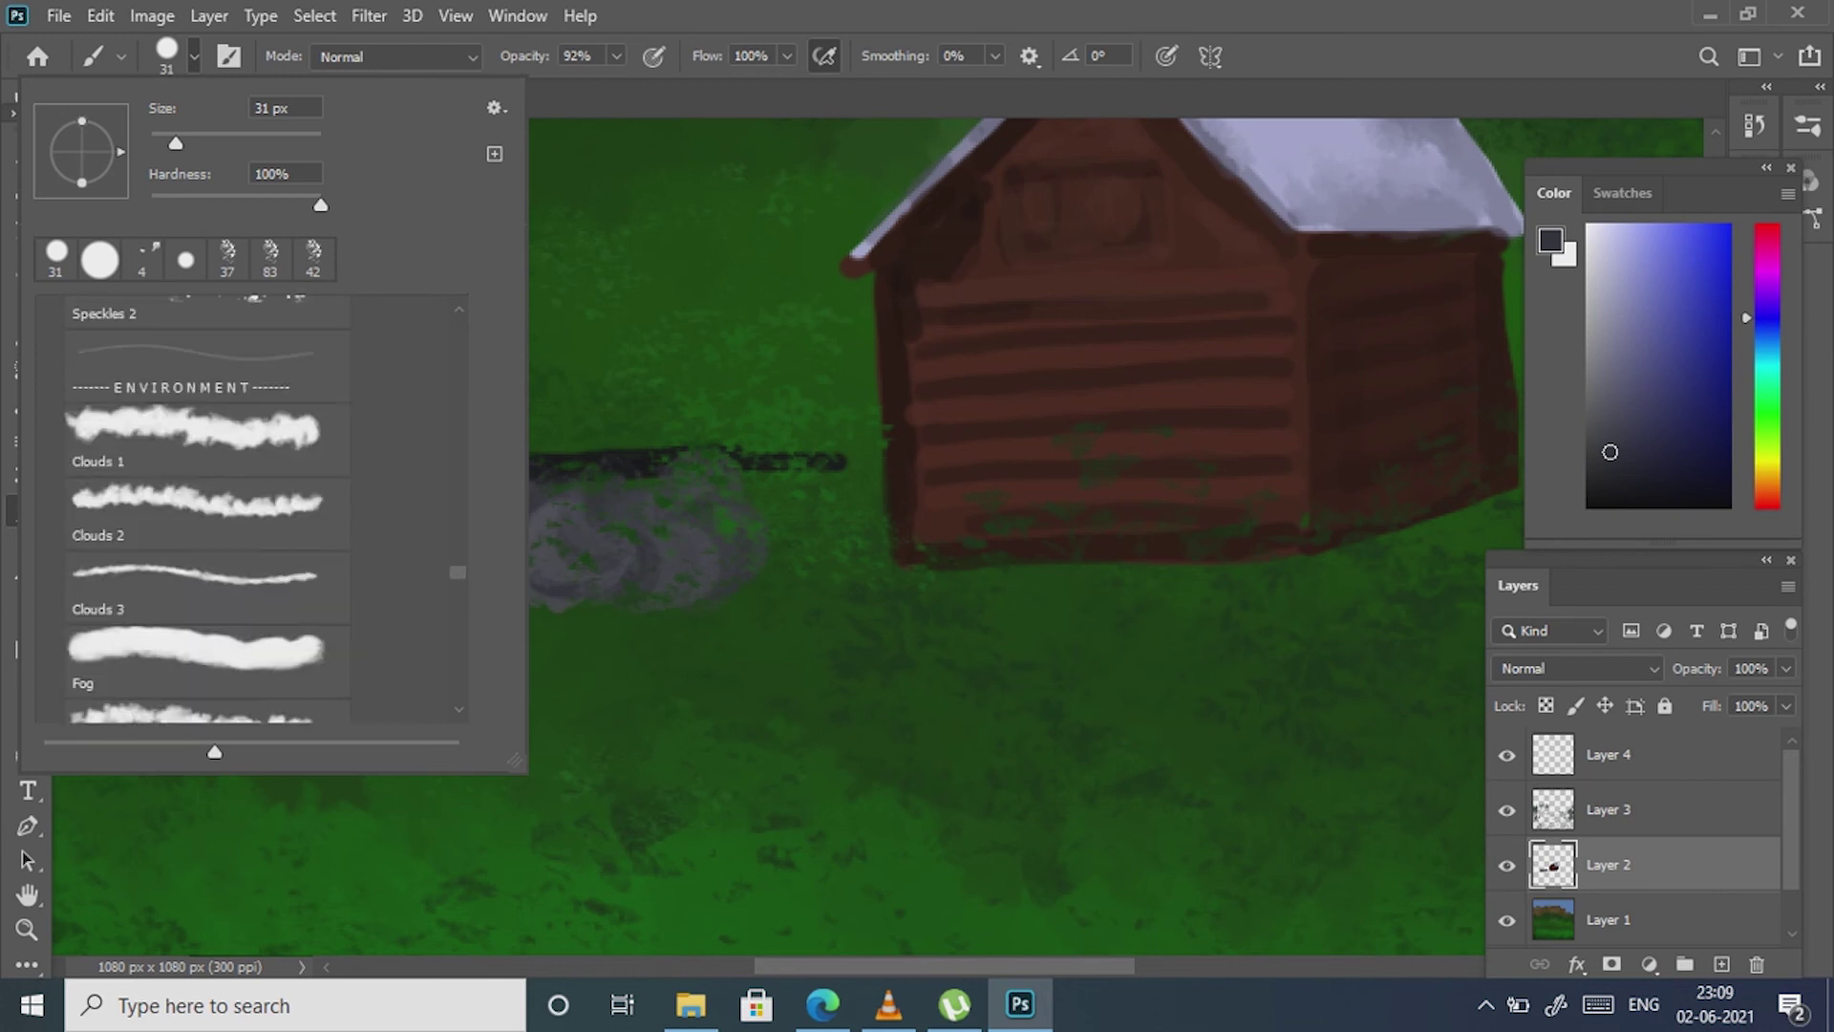
scroll(210, 507, "down", 2)
scroll(210, 506, "down", 2)
scroll(210, 507, "down", 2)
scroll(211, 506, "down", 2)
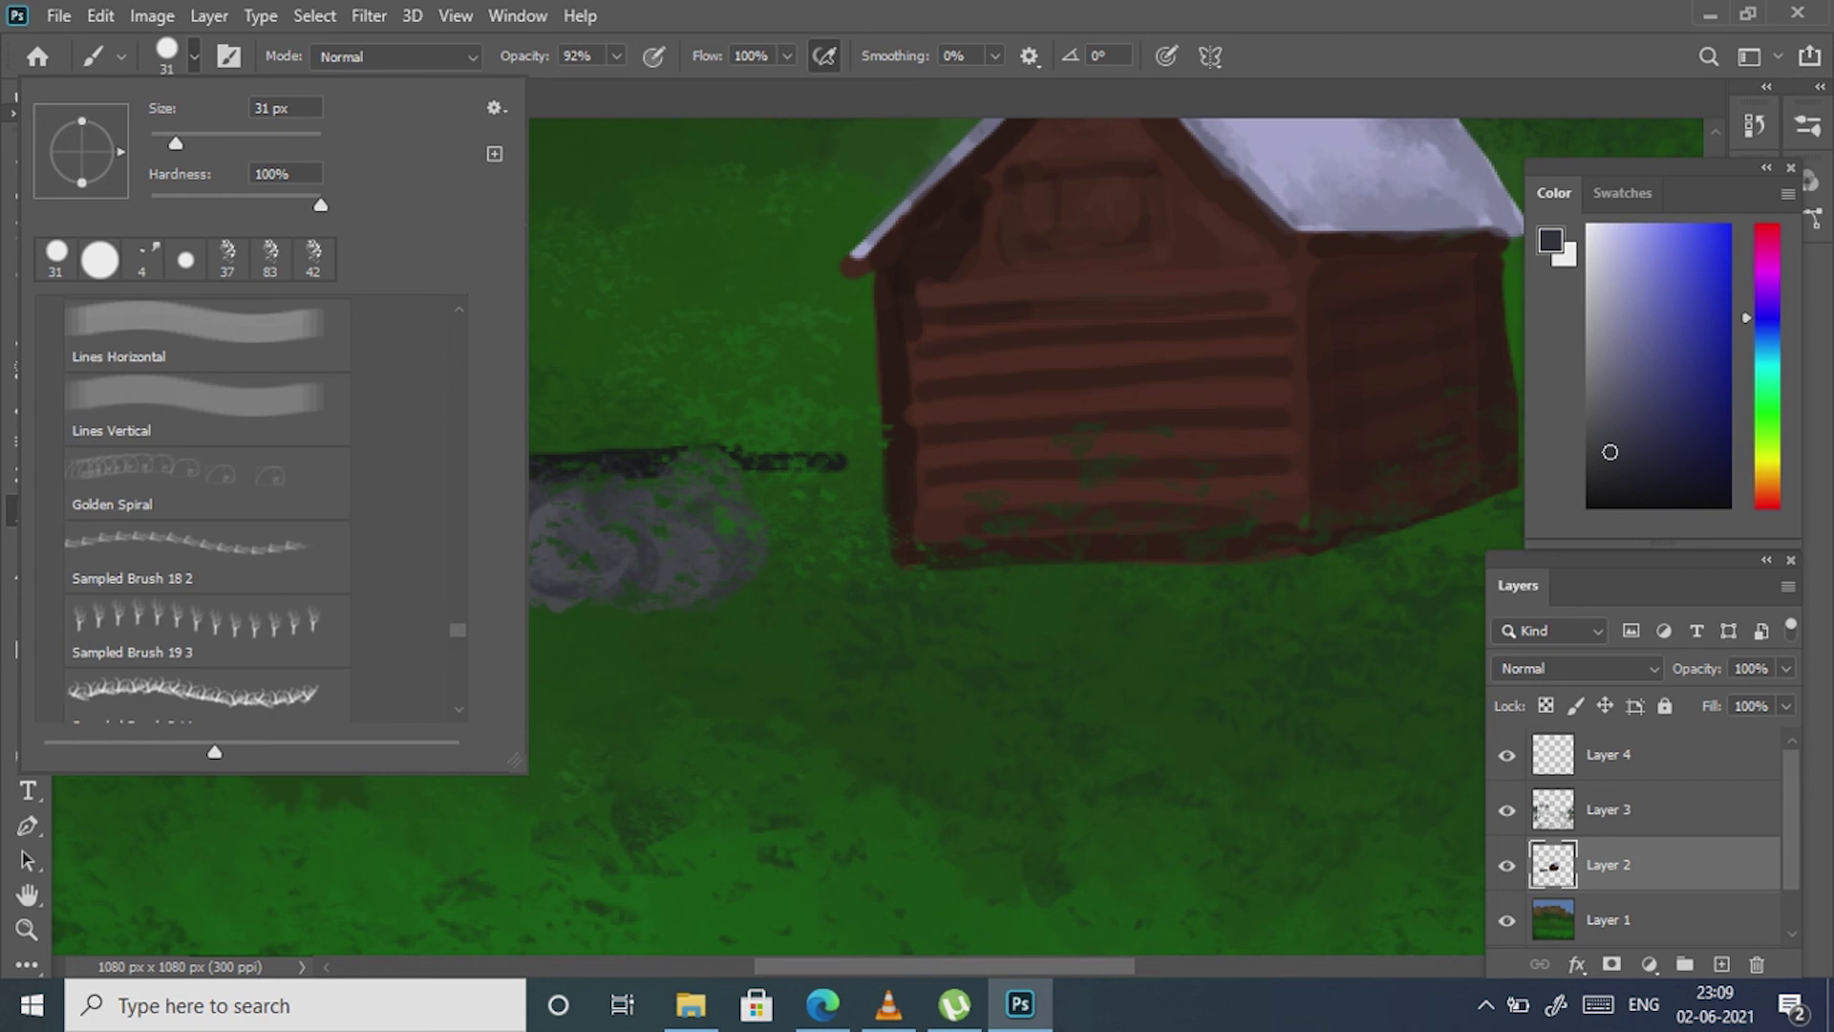
scroll(210, 506, "down", 2)
scroll(210, 506, "down", 2)
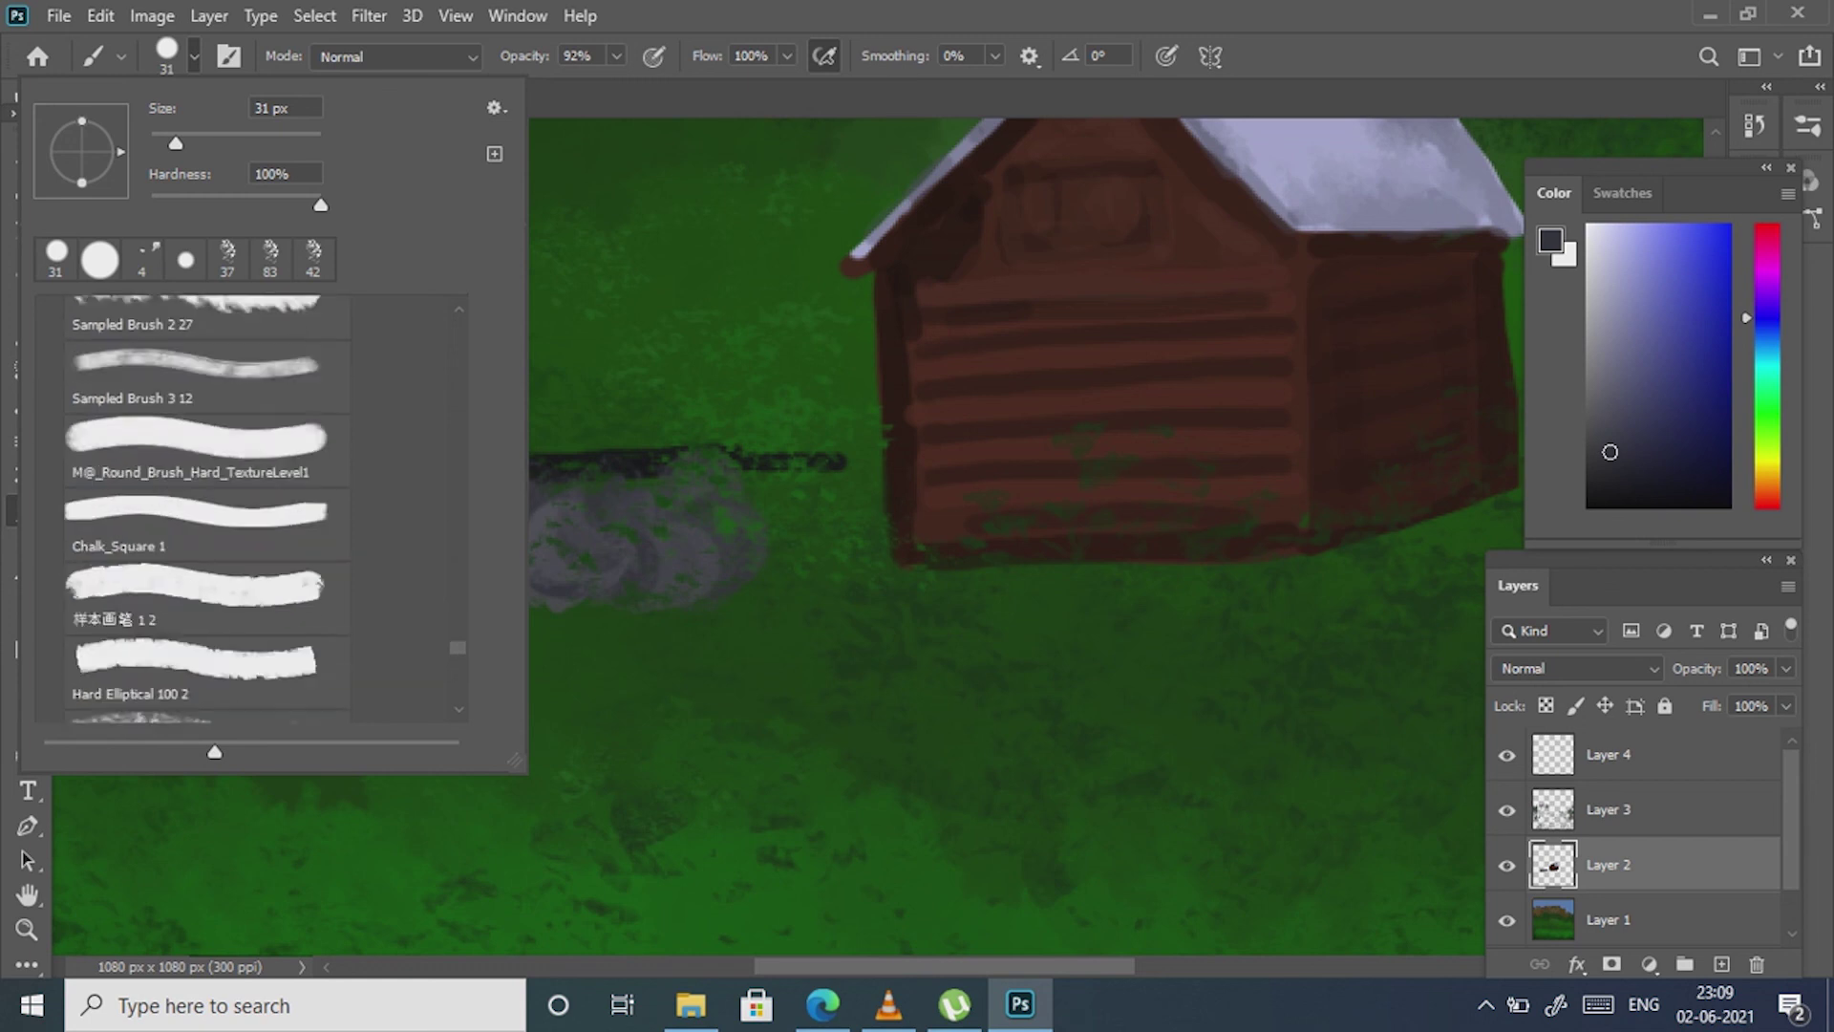
scroll(210, 506, "down", 2)
scroll(210, 506, "down", 2)
scroll(206, 506, "down", 2)
scroll(205, 507, "down", 2)
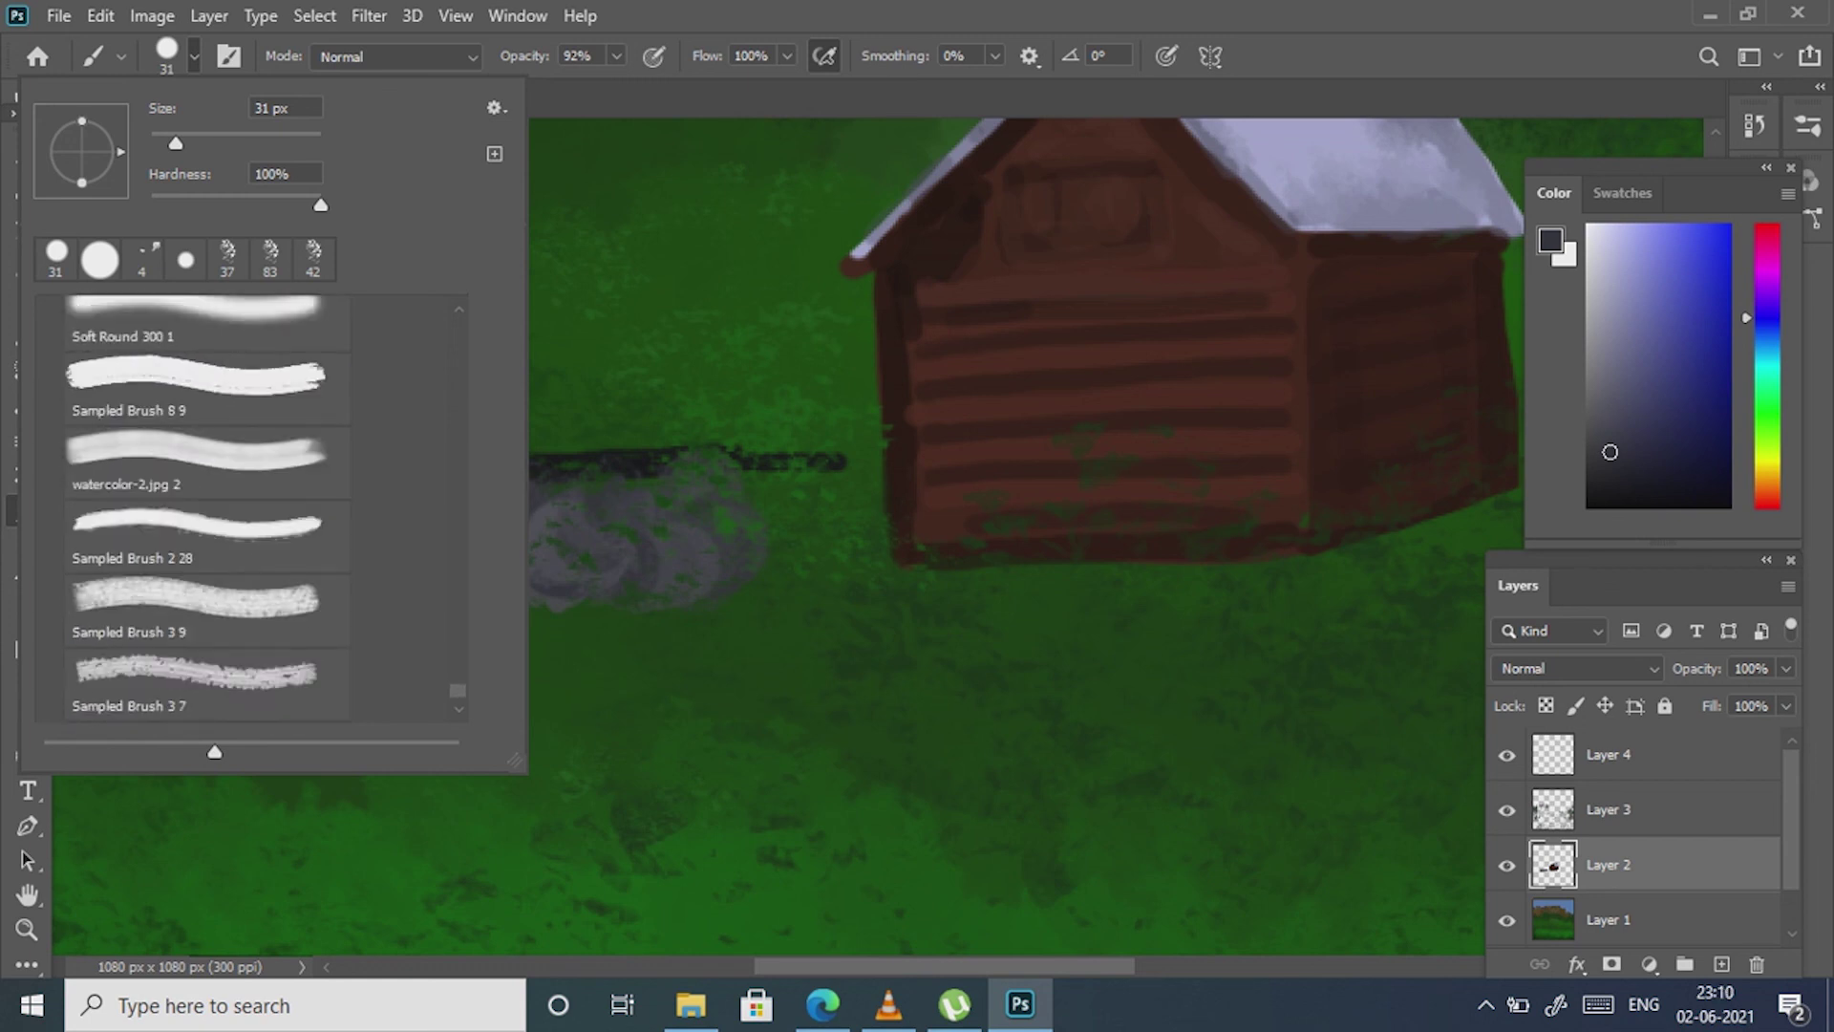
scroll(205, 506, "up", 1)
left_click(205, 645)
key("Return")
left_click(1587, 497)
left_click(659, 516)
left_click(445, 573)
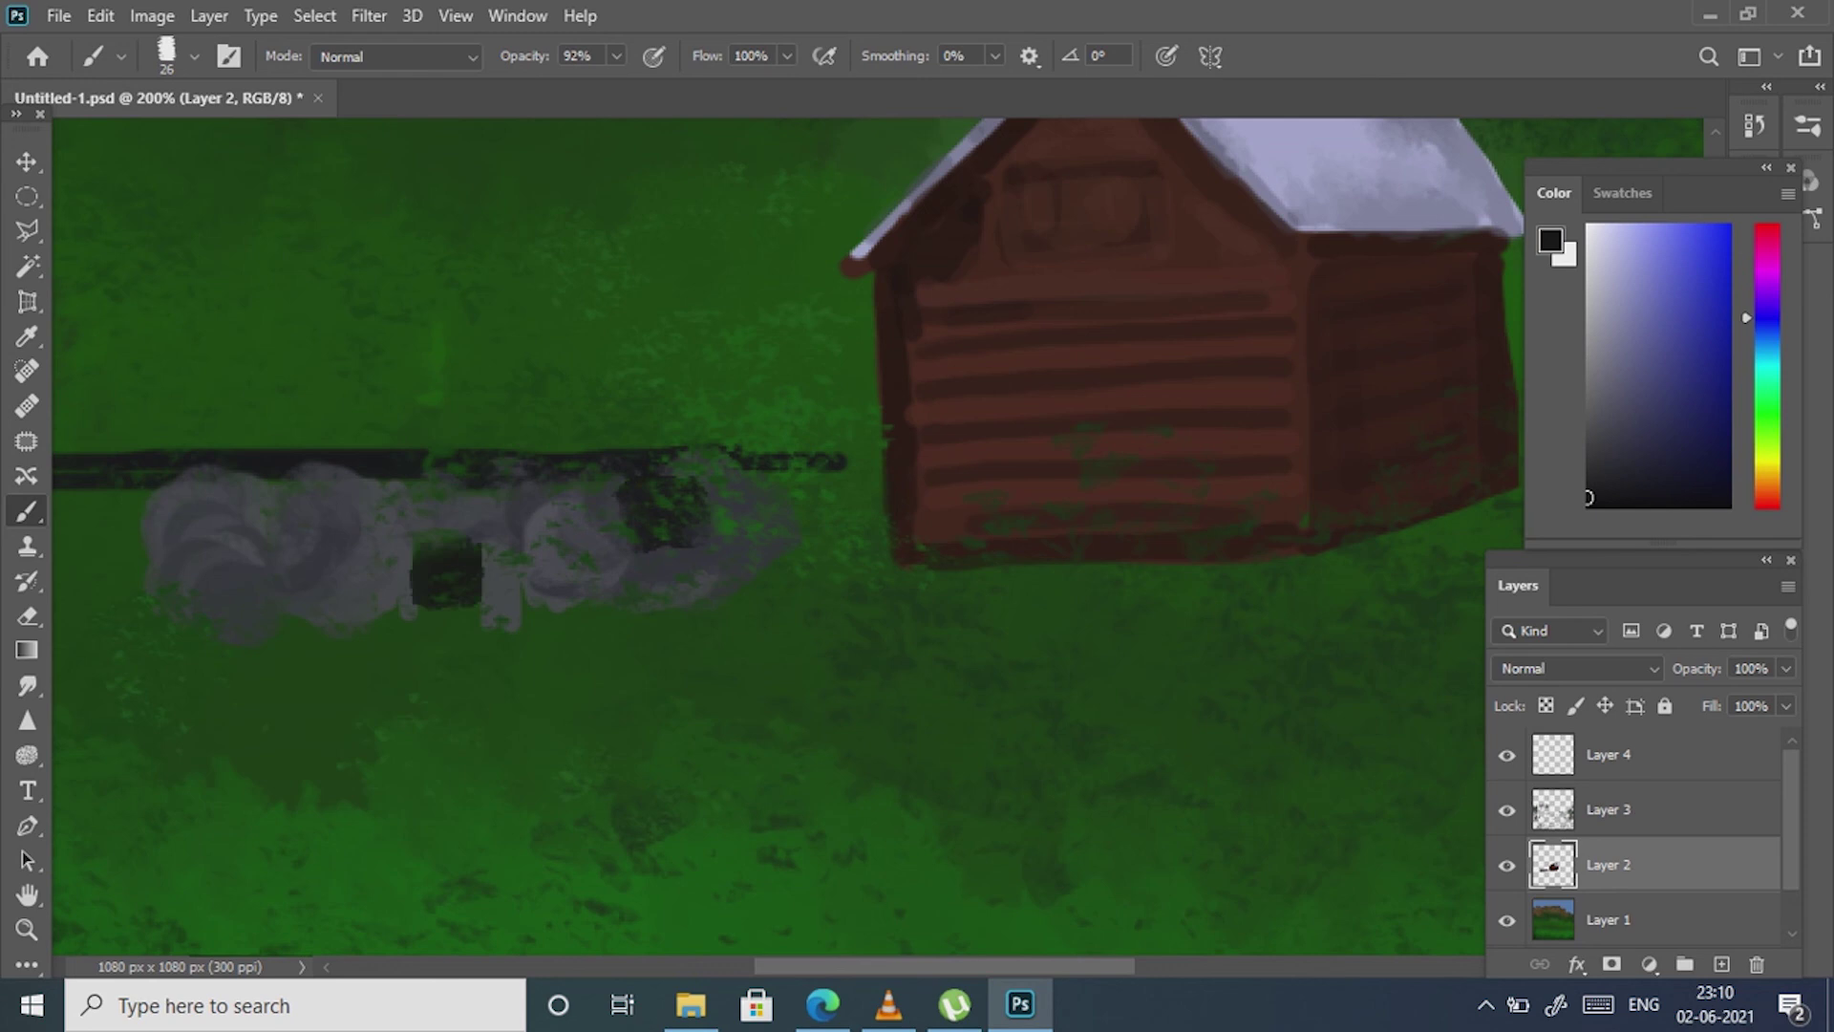
left_click_drag(153, 525, 277, 531)
left_click_drag(191, 602, 354, 592)
left_click(745, 516)
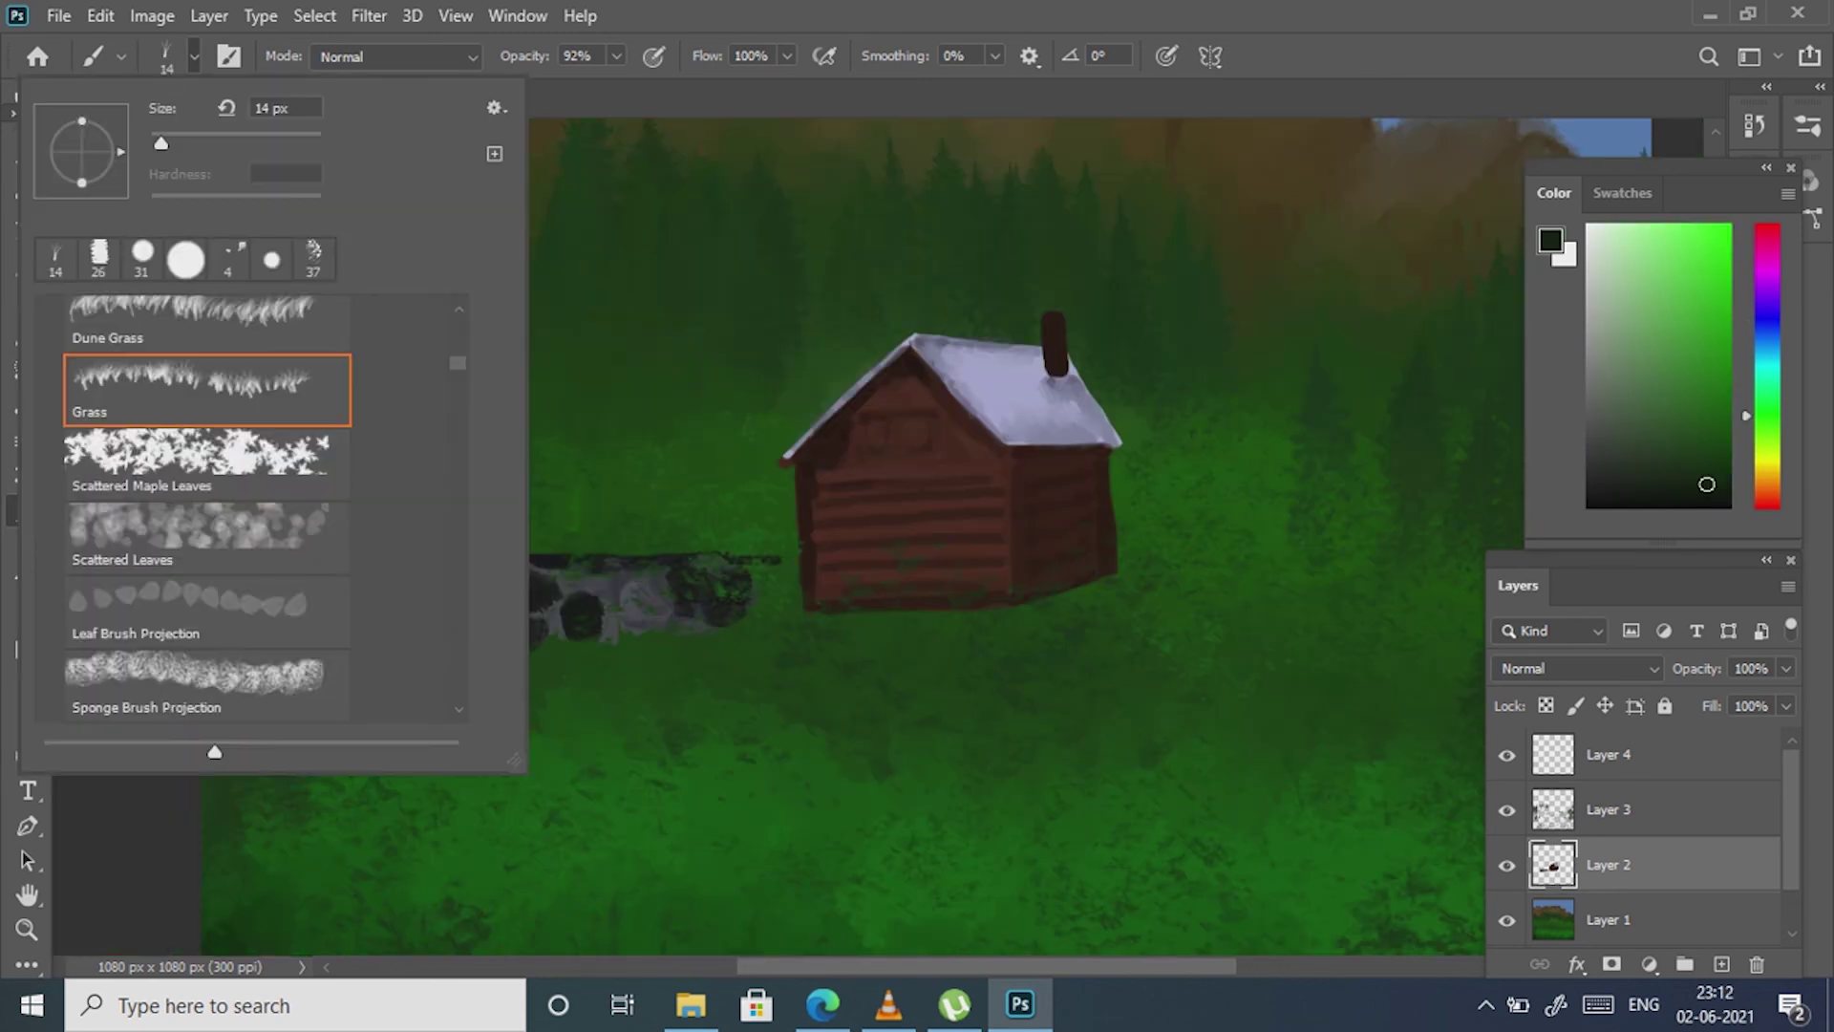
- Paint dark green foliage with a foliage brush around the cabin base, stone wall and grass
scroll(205, 506, "down", 3)
scroll(206, 507, "down", 3)
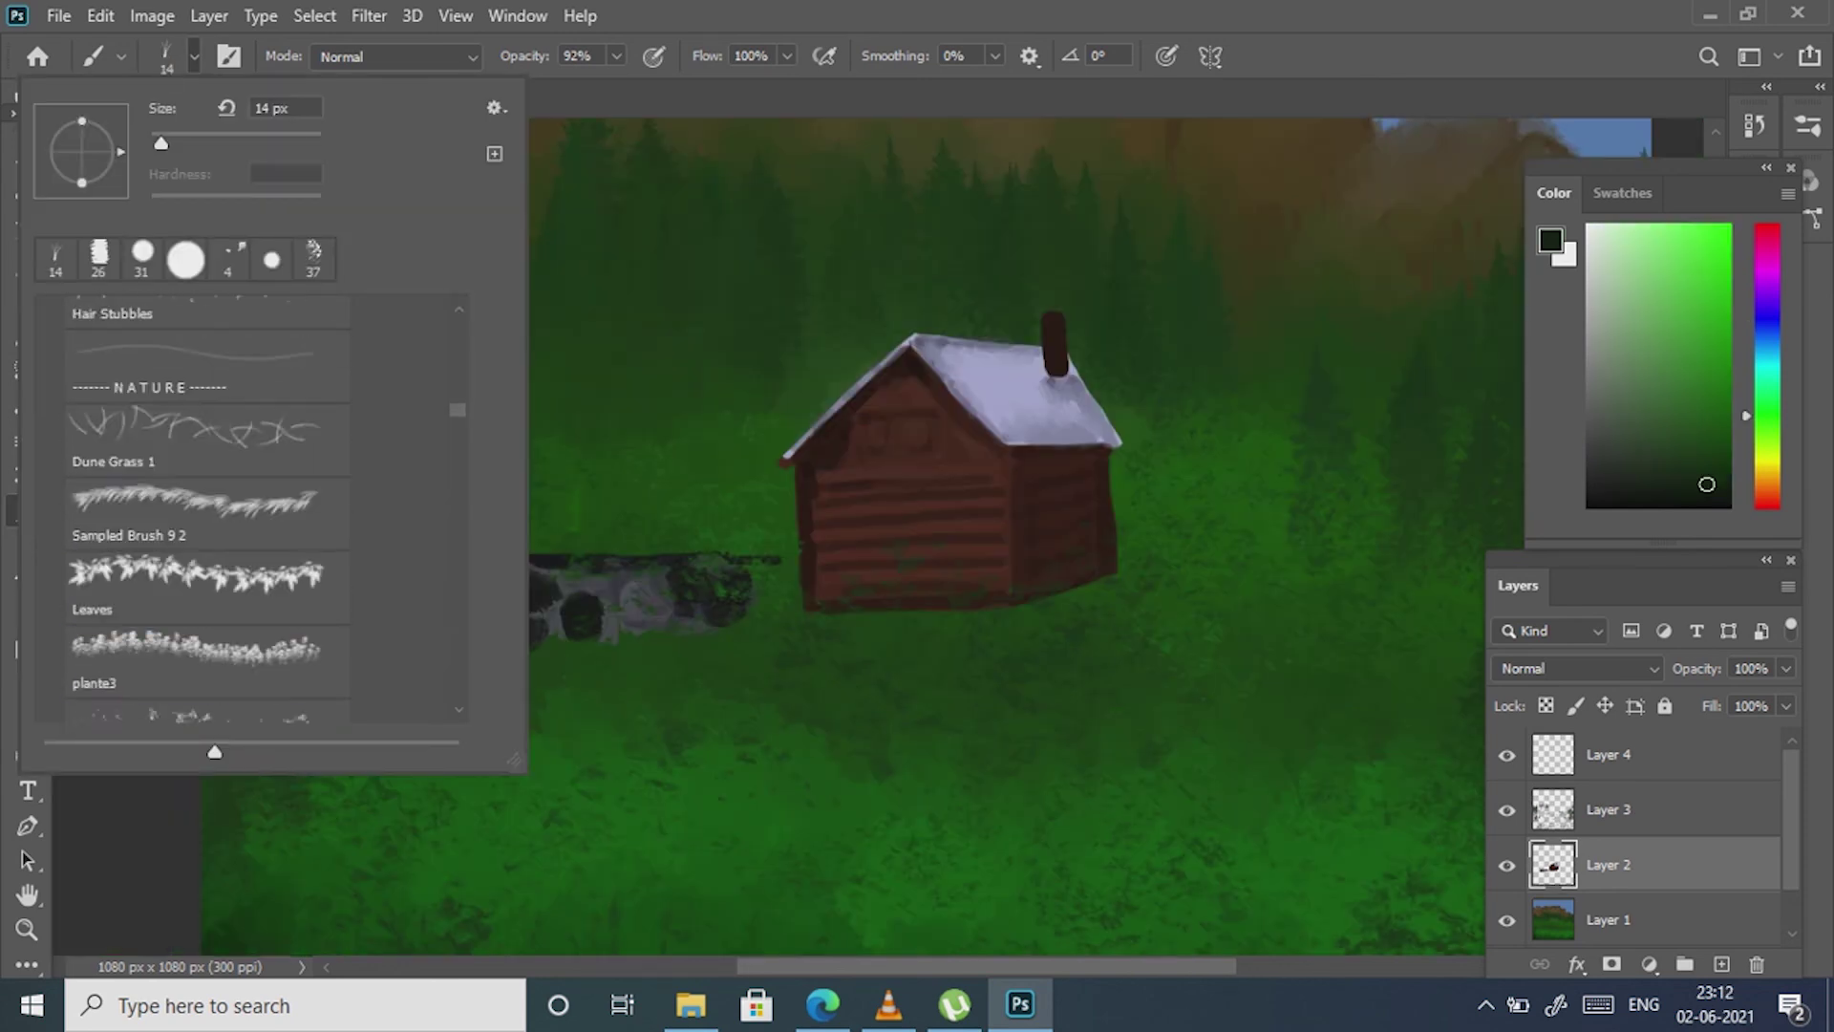
left_click(191, 659)
key("Return")
left_click_drag(755, 573, 955, 626)
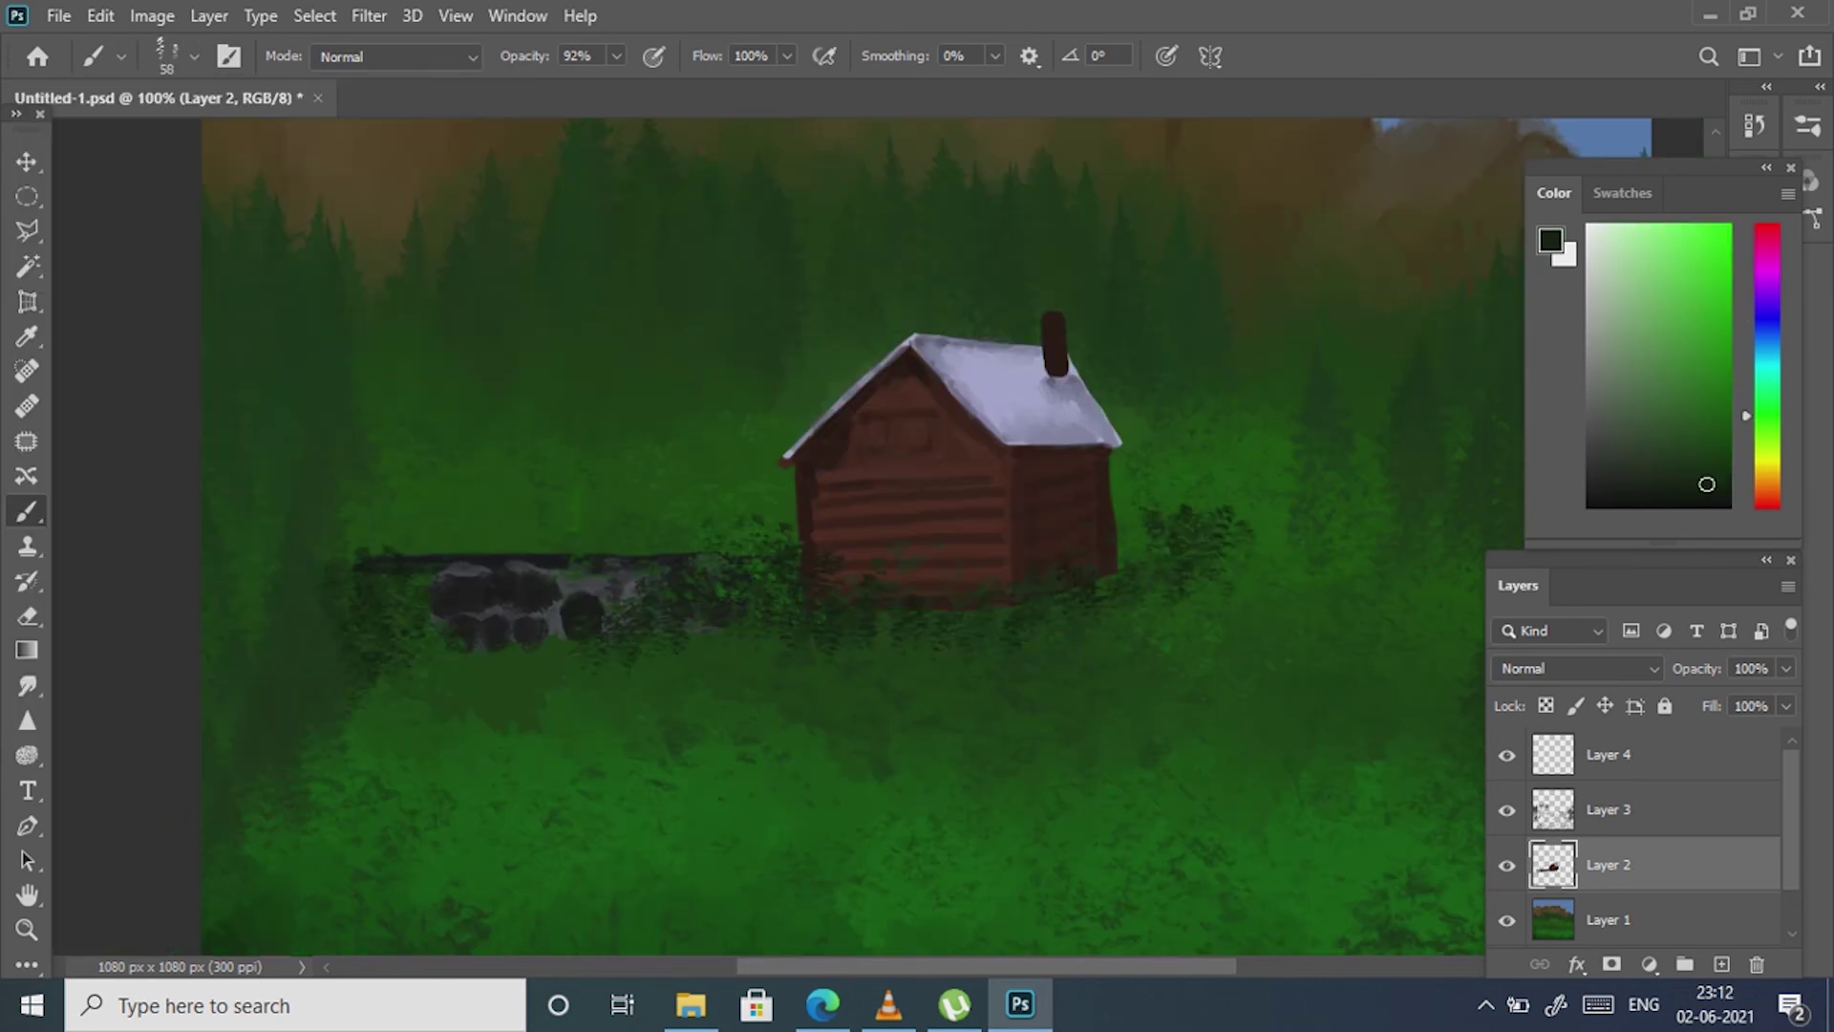
left_click_drag(1051, 592, 1337, 573)
left_click(1692, 471)
left_click_drag(1155, 630, 1356, 631)
left_click_drag(764, 659, 554, 707)
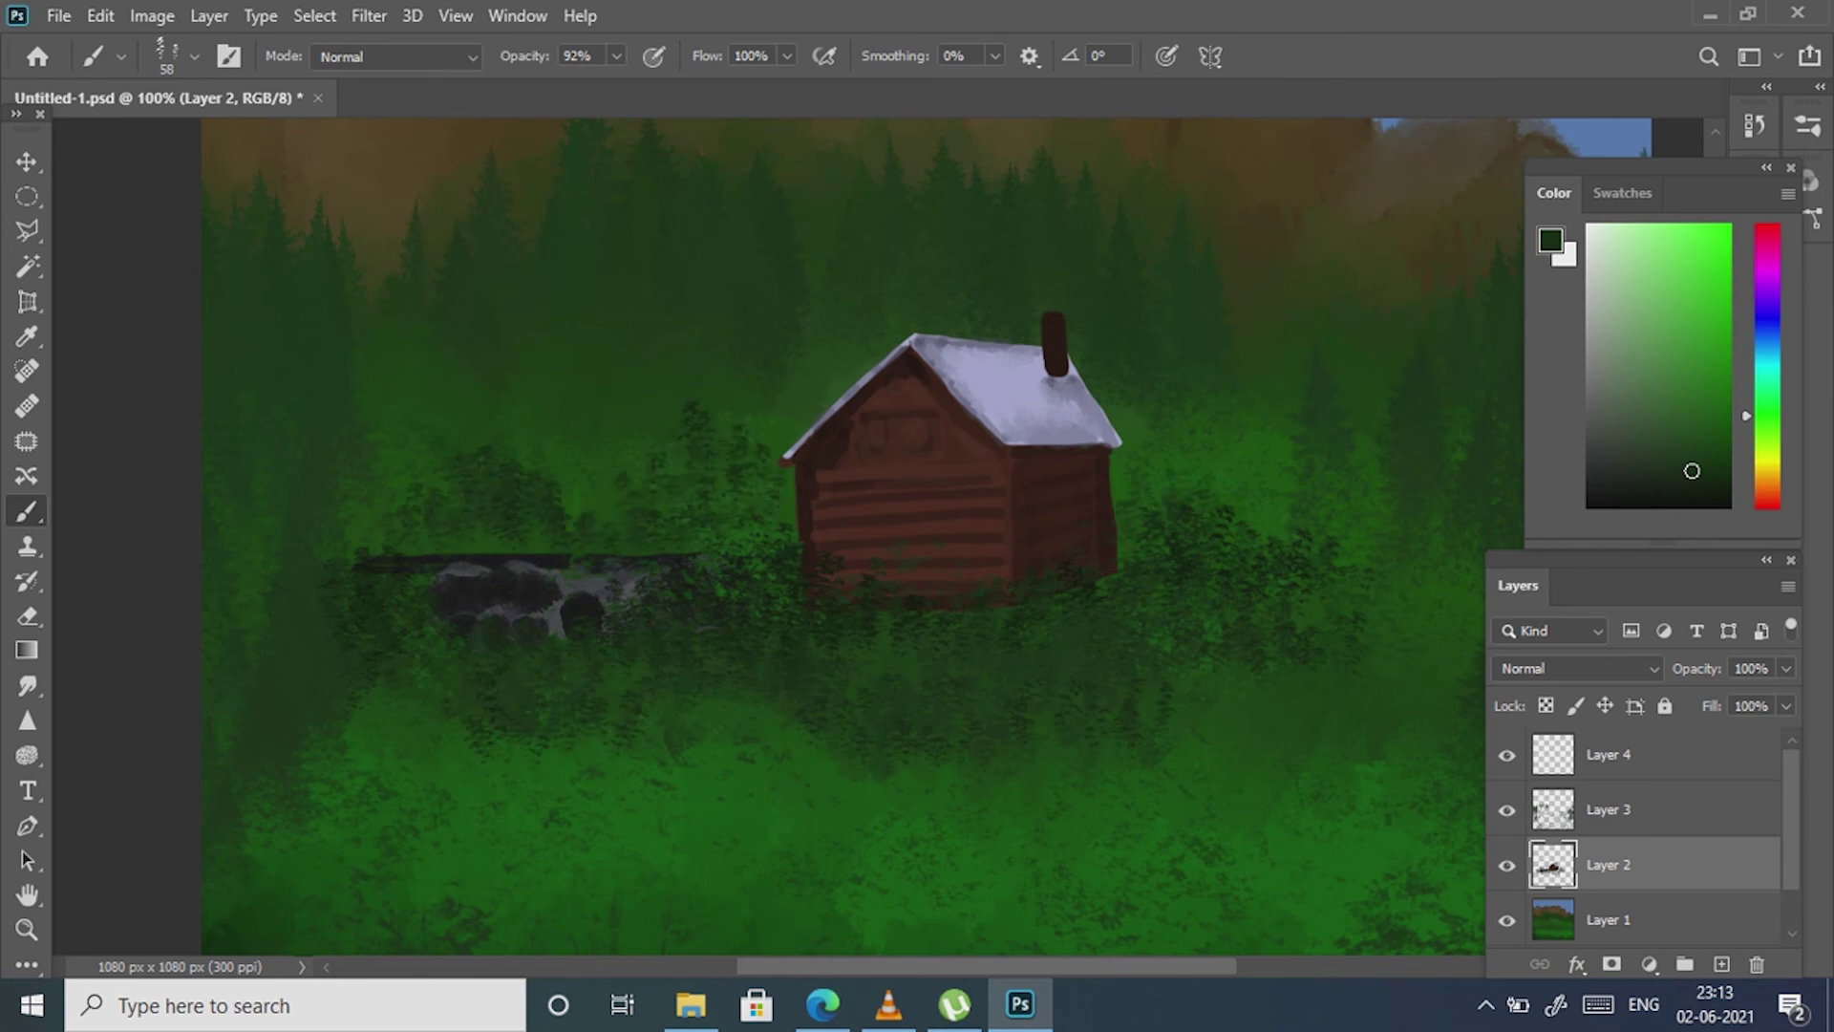
- Fit the painting on screen and paint larger dark foliage across the lower meadow
key("z")
key("ctrl+0")
key("b")
left_click(194, 55)
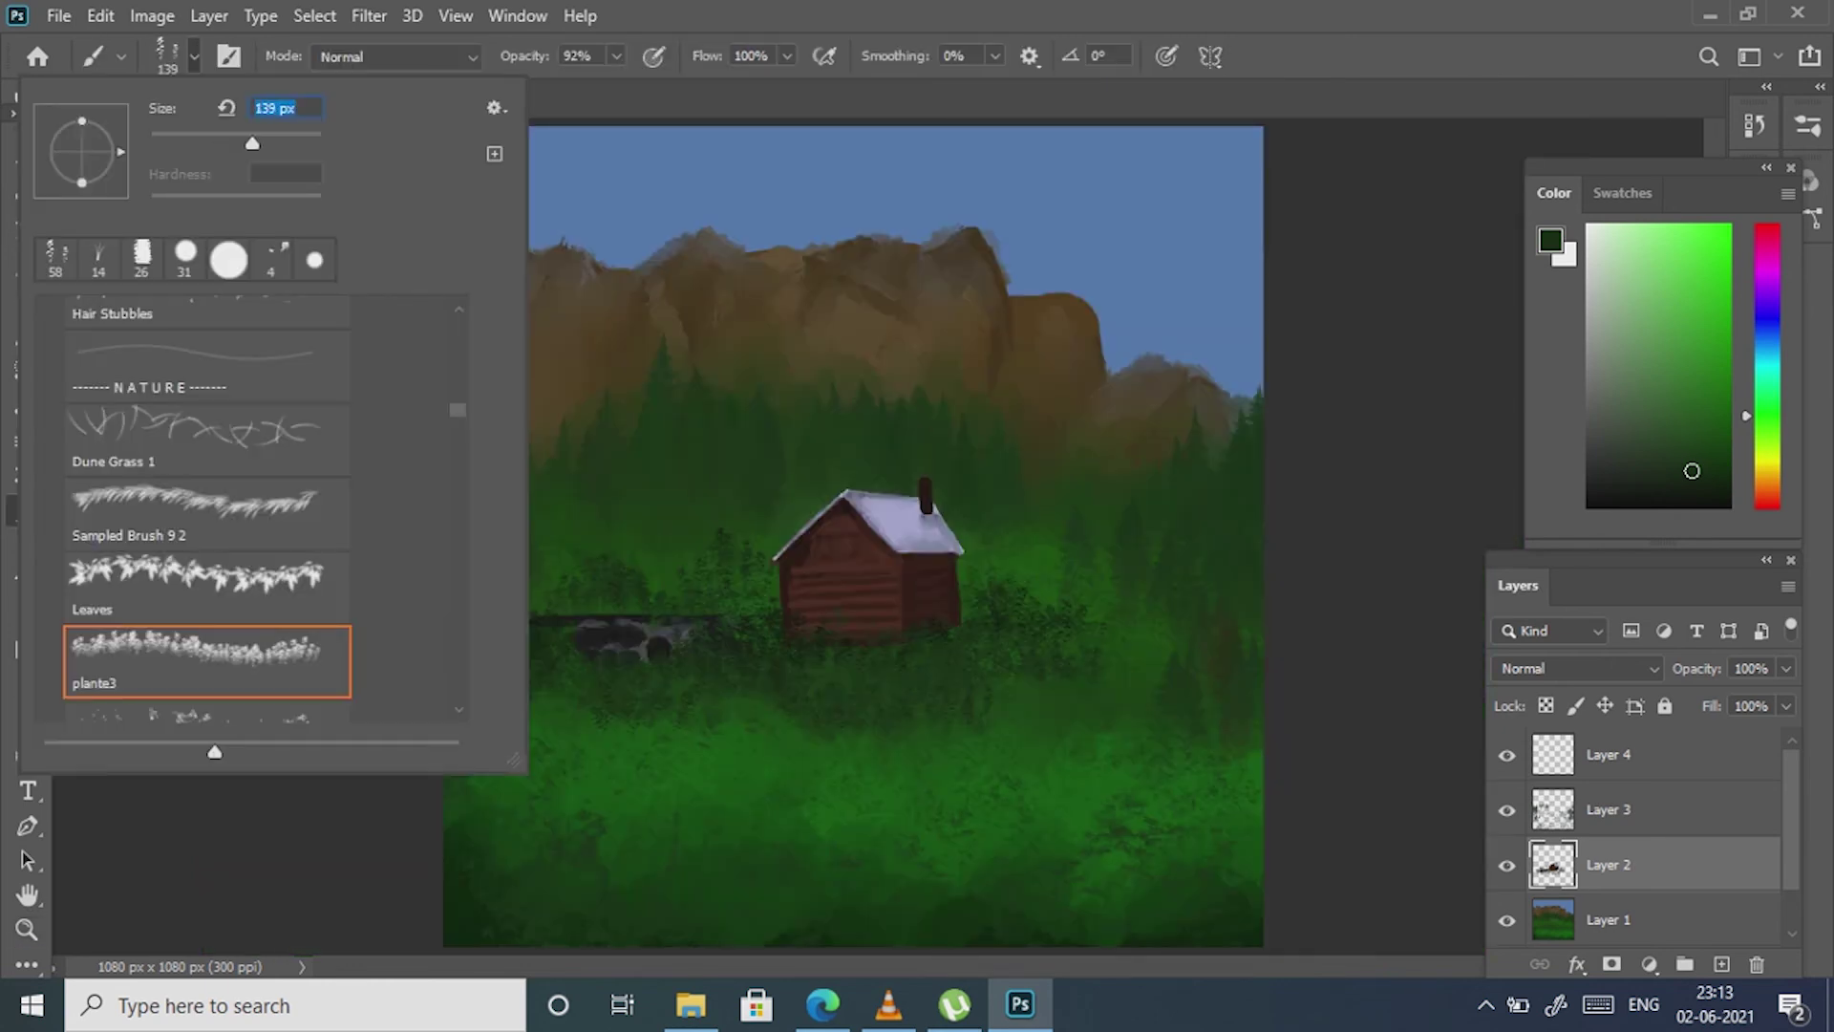
key("Return")
left_click_drag(650, 764, 1175, 821)
left_click_drag(937, 707, 1242, 860)
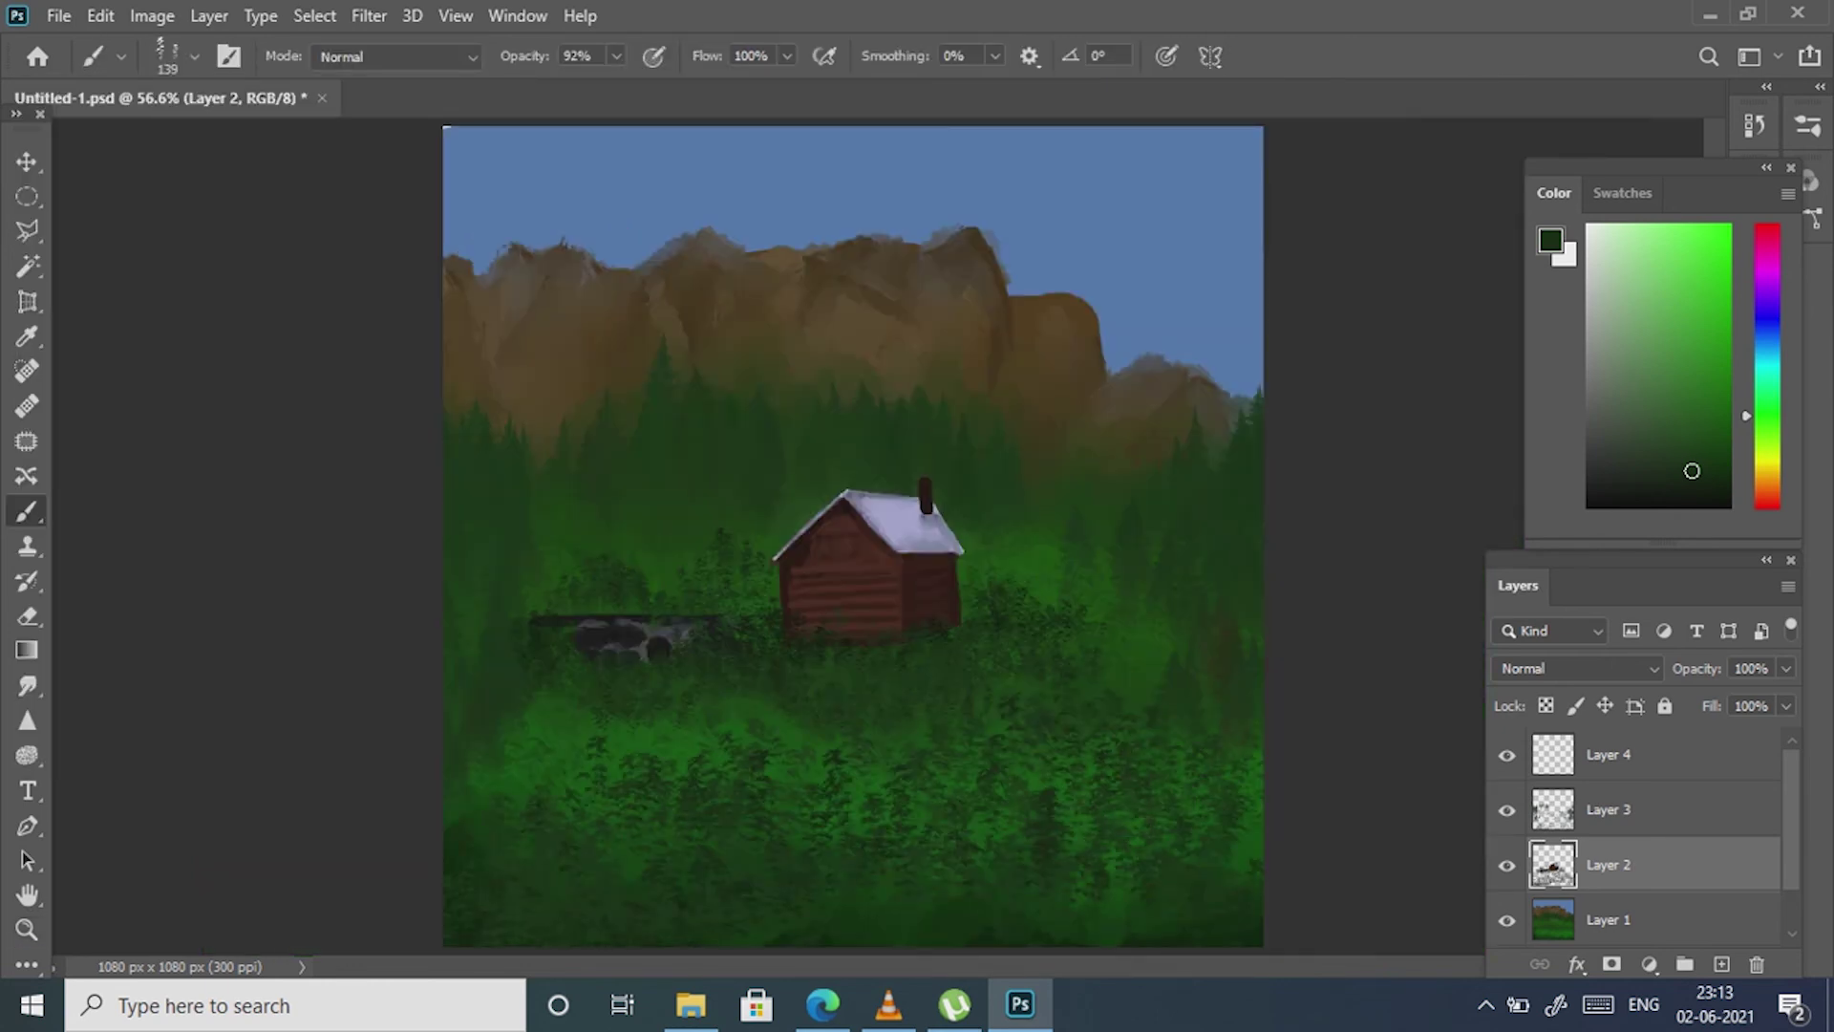
- Try rocky 1 brush strokes on the mountain, undo them, and switch to Layer 4
left_click(194, 55)
scroll(210, 506, "down", 3)
scroll(210, 507, "down", 3)
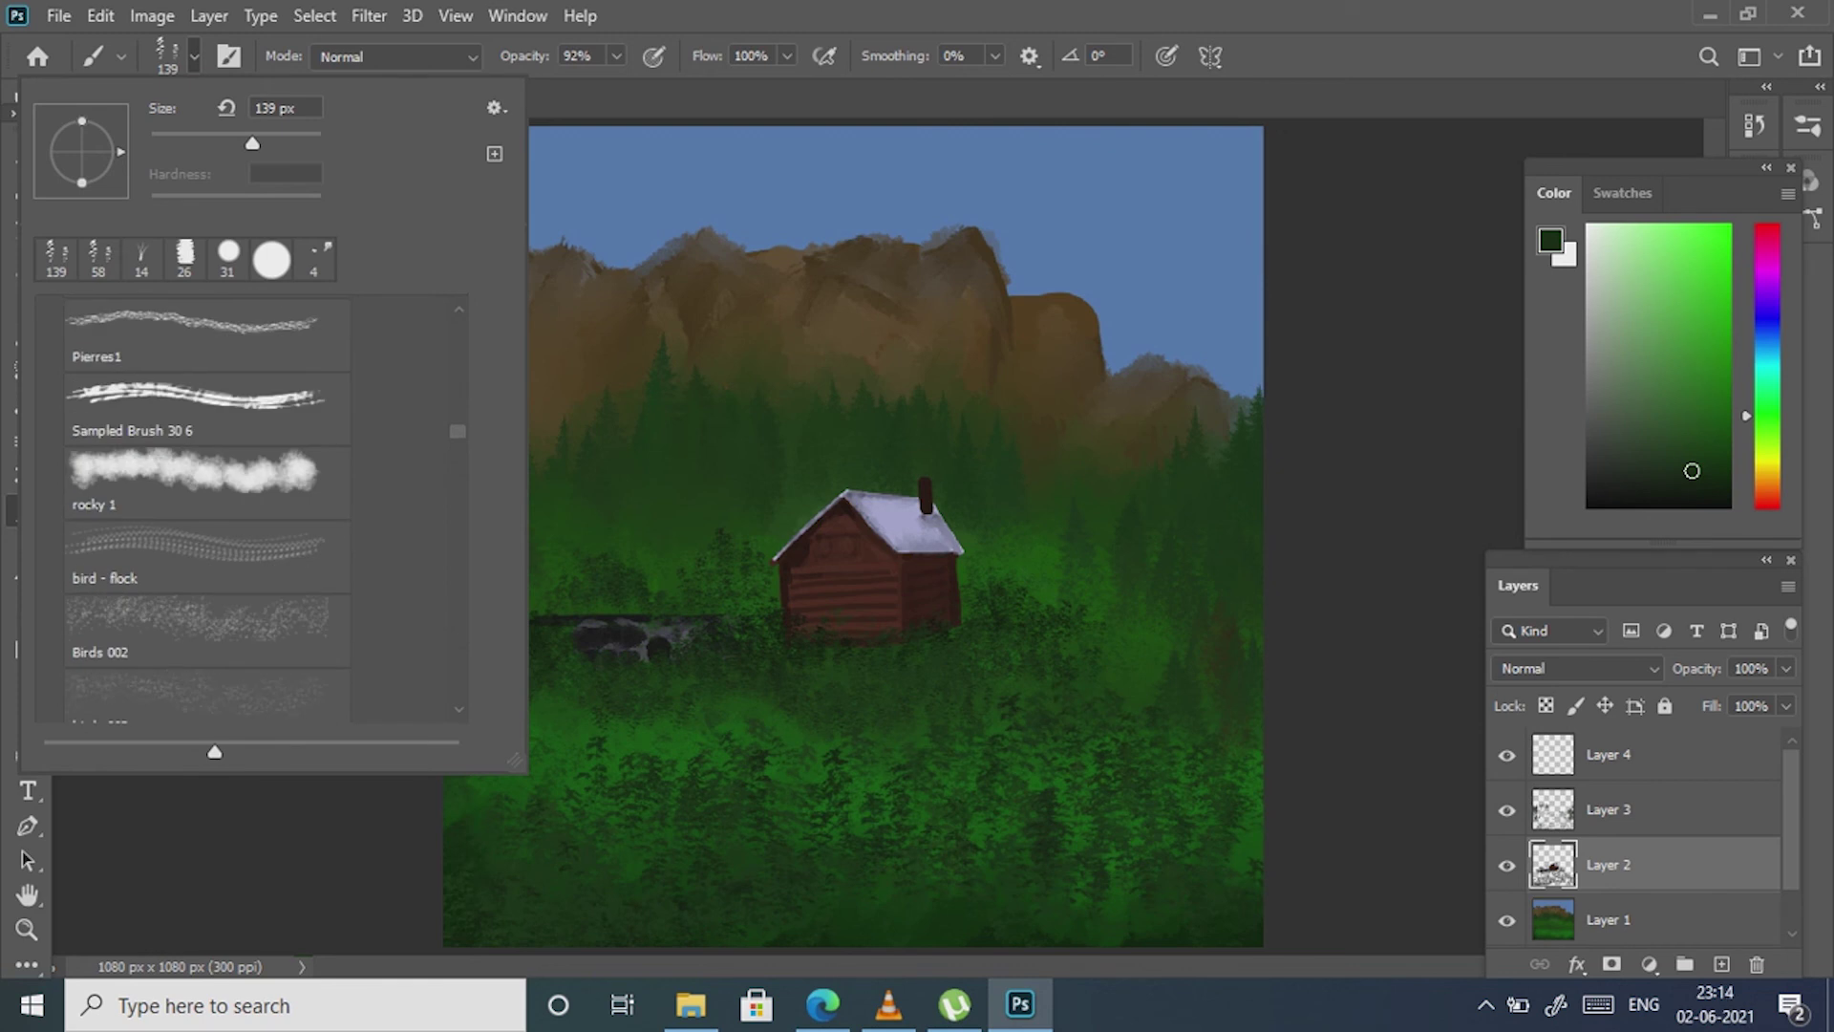
double_click(191, 472)
left_click_drag(821, 301, 912, 392)
key("ctrl+z")
key("ctrl+z")
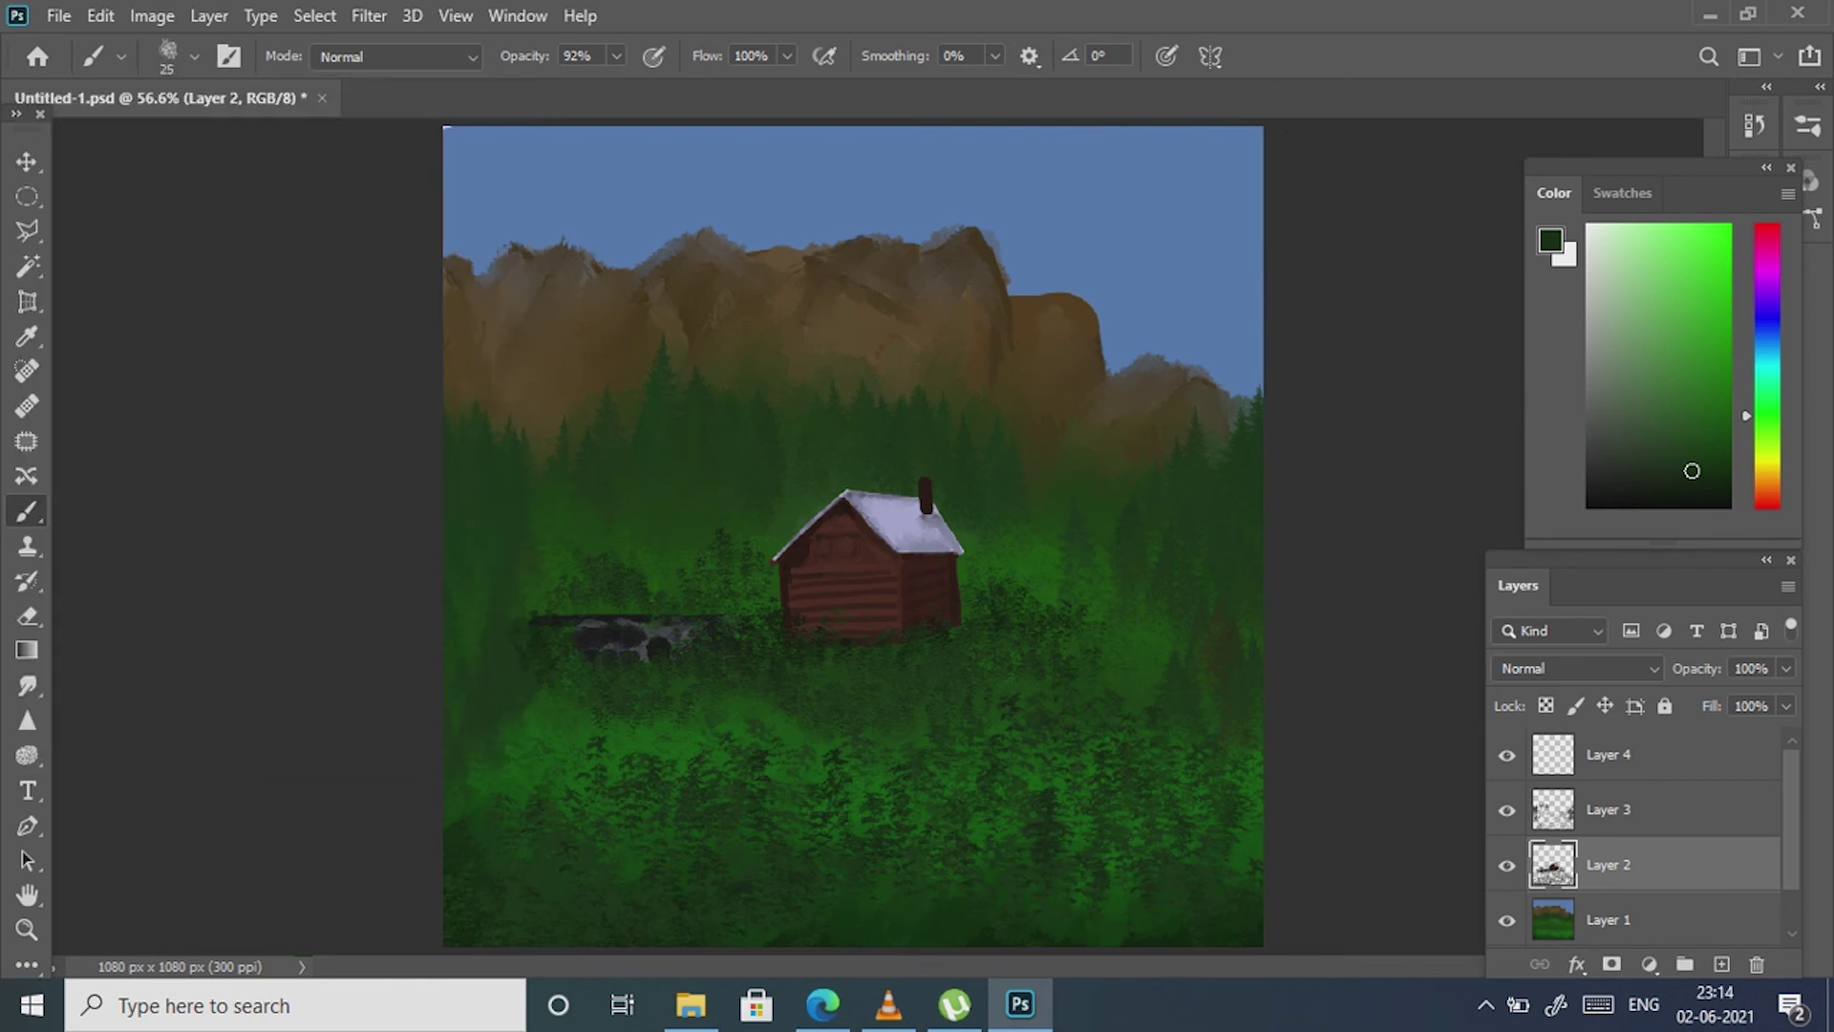
key("alt+bracketright")
key("alt+bracketright")
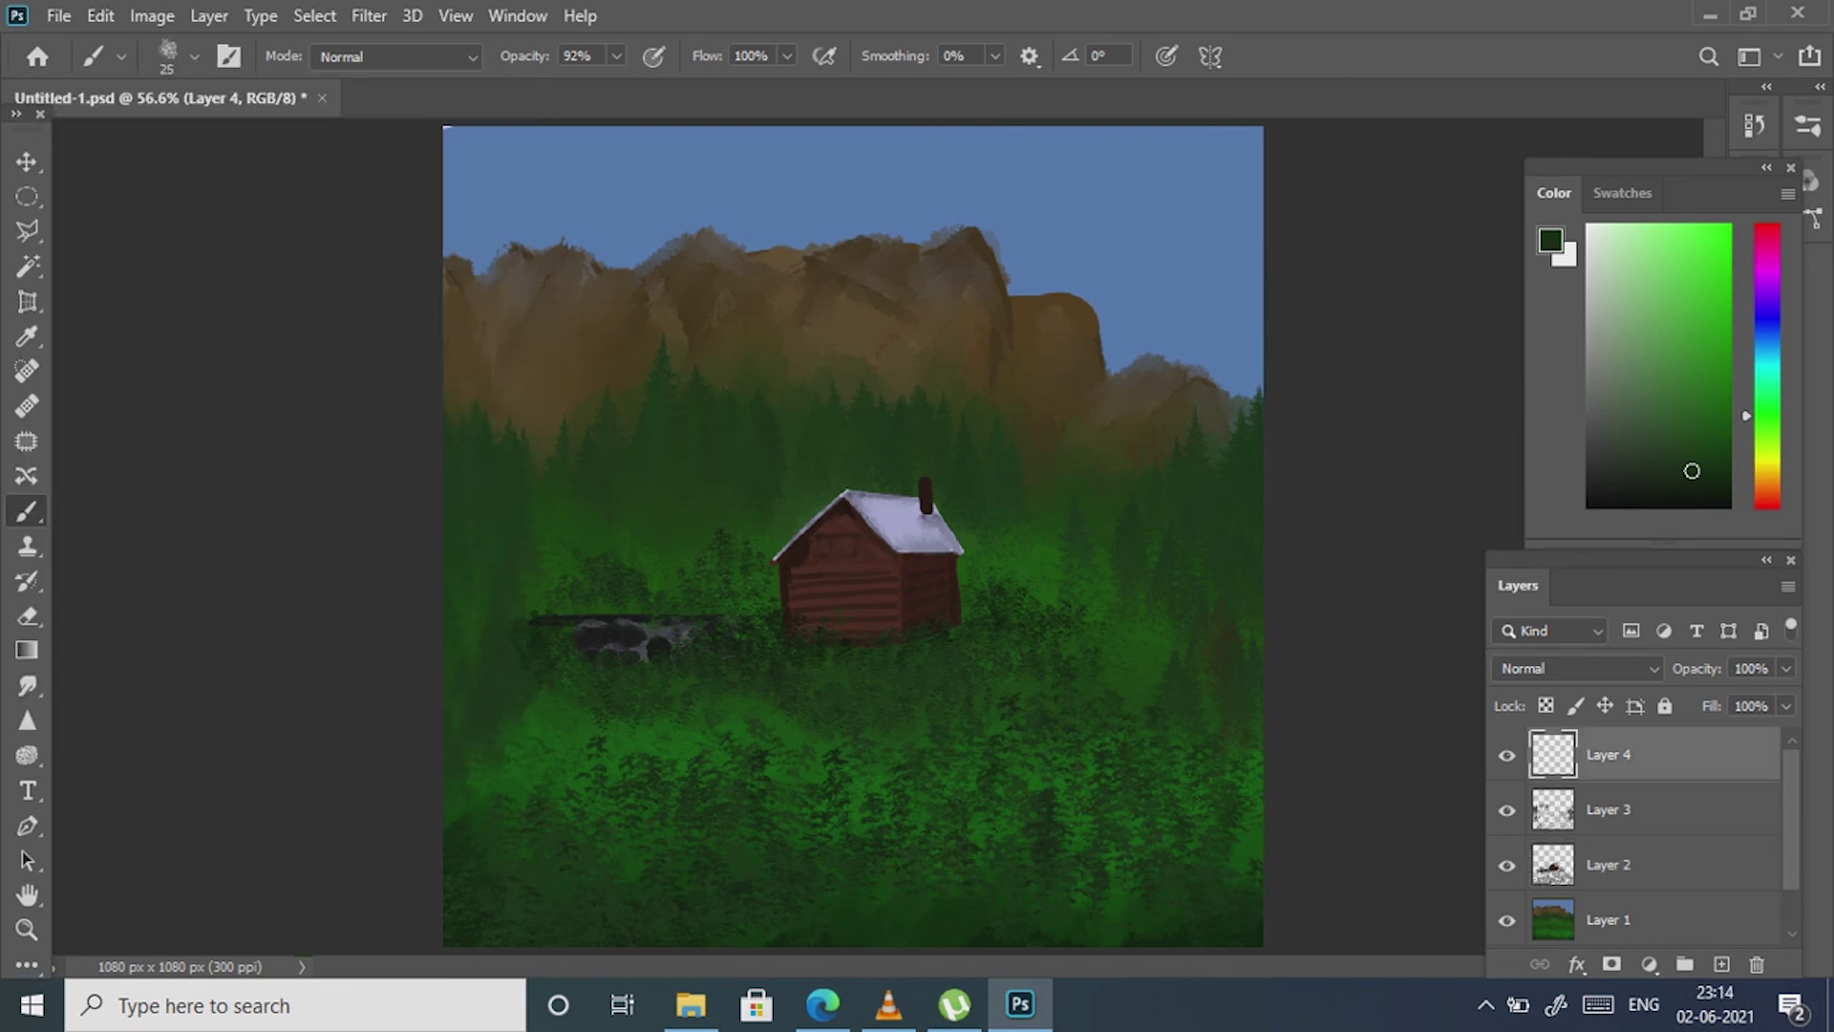
- Pick a golden colour and a small round brush, zoomed into the bottom-left meadow
left_click(1060, 325, "alt")
left_click(195, 57)
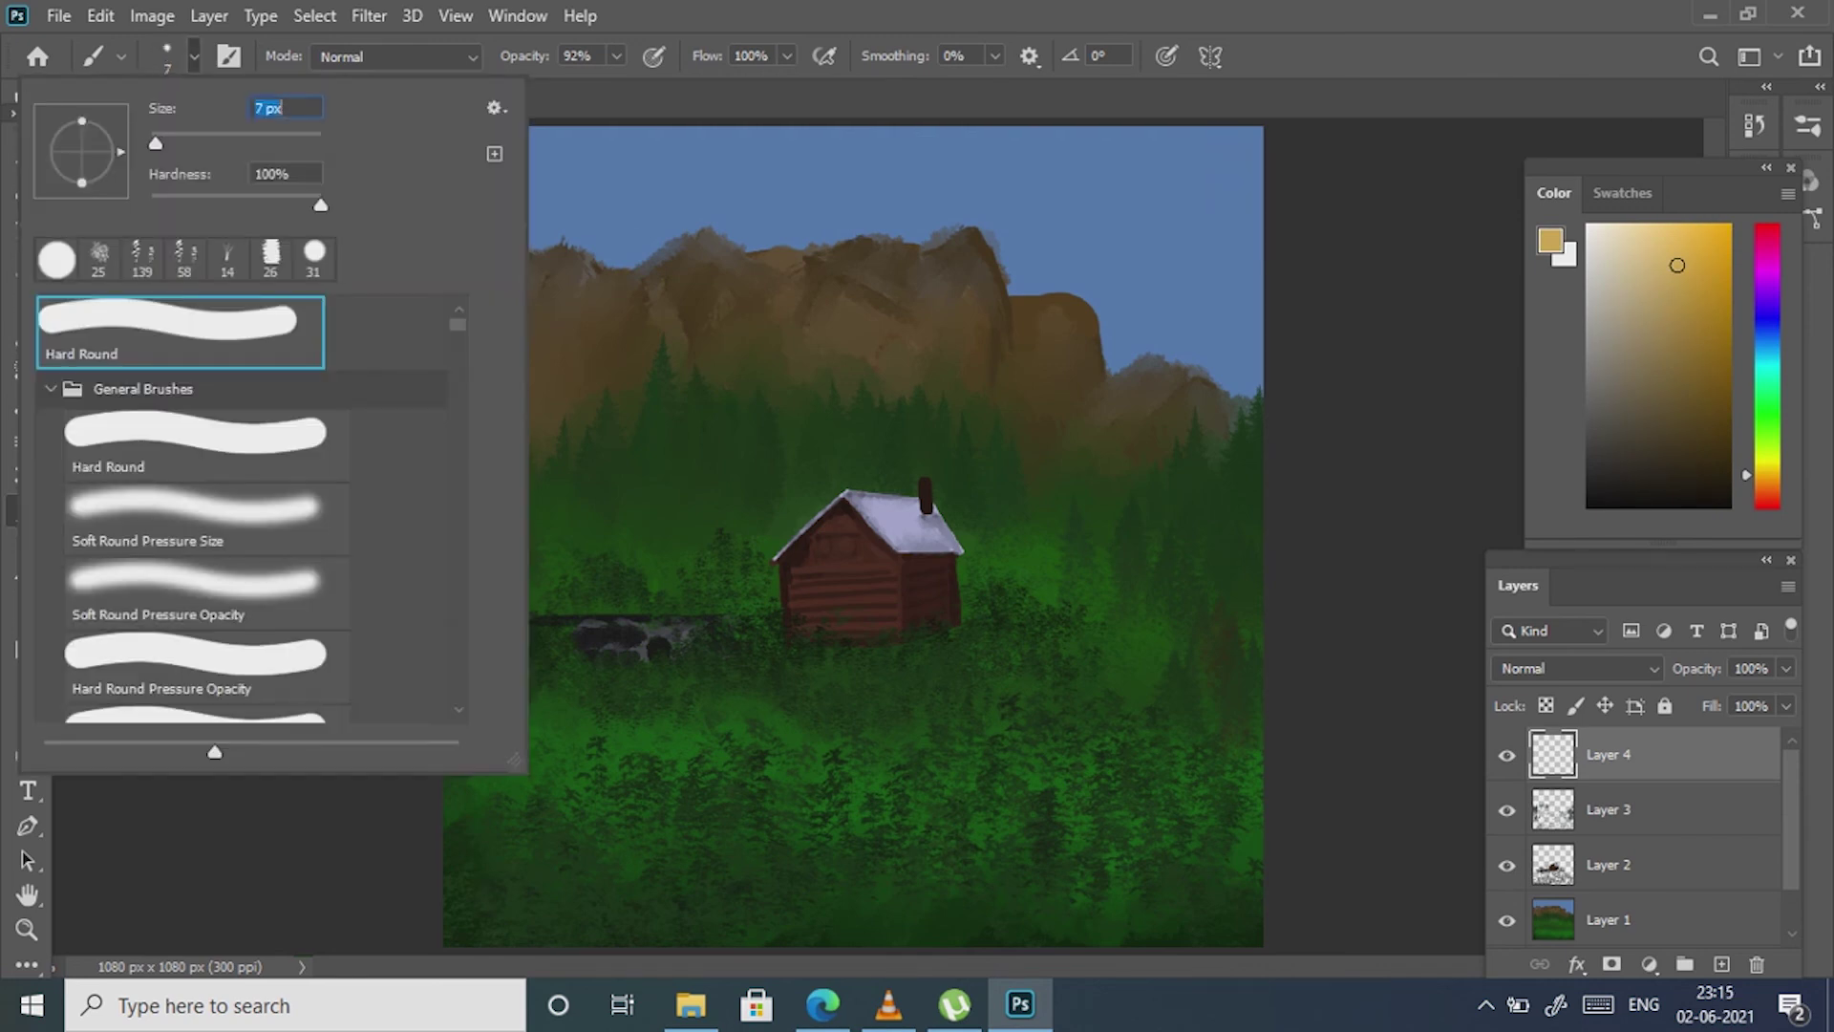
key("z")
left_click(524, 850)
left_click_drag(251, 592, 1020, 956)
key("b")
left_click(195, 56)
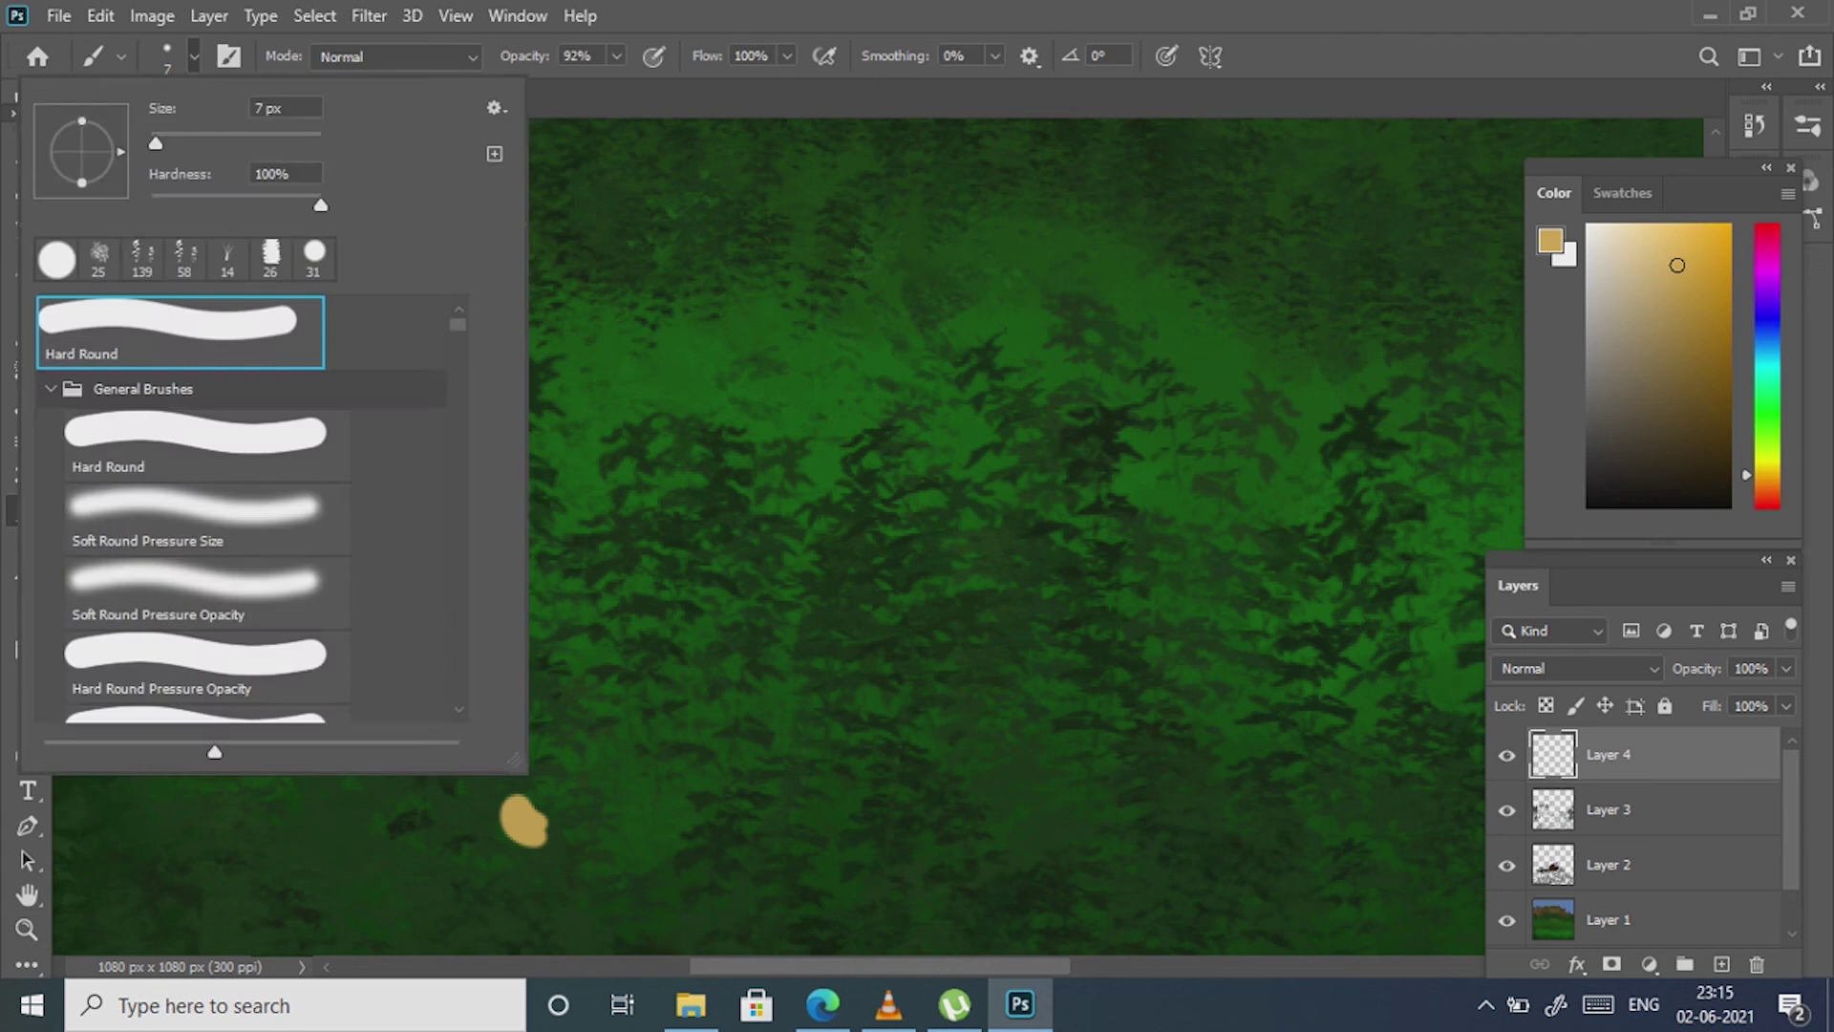
key("Escape")
- Paint the first two yellow flowers with dark brown centres
left_click_drag(524, 810, 518, 770)
mouse_move(525, 833)
left_mouse_down()
mouse_move(535, 871)
mouse_move(564, 845)
mouse_move(526, 829)
left_mouse_up()
left_click(1676, 442)
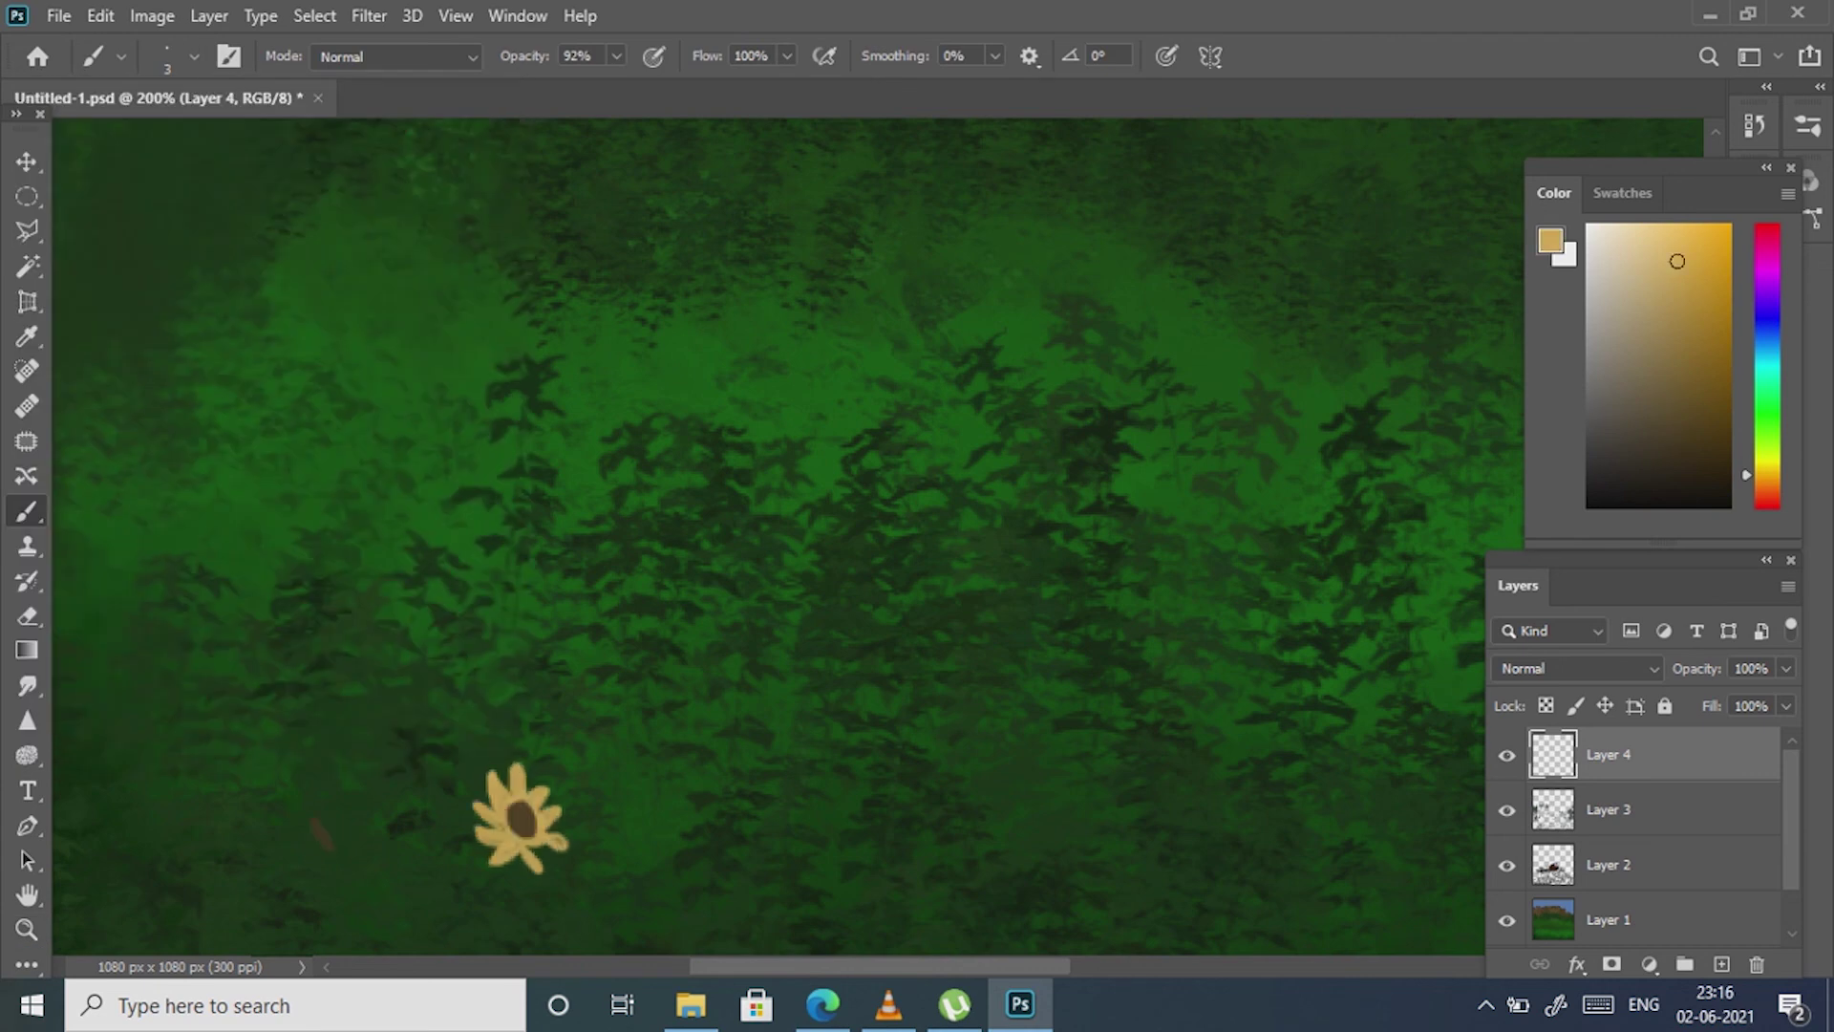
mouse_move(325, 855)
left_mouse_down()
mouse_move(314, 817)
mouse_move(375, 864)
left_mouse_up()
mouse_move(333, 865)
left_mouse_down()
mouse_move(353, 903)
mouse_move(291, 893)
mouse_move(334, 870)
left_mouse_up()
left_click(1713, 447)
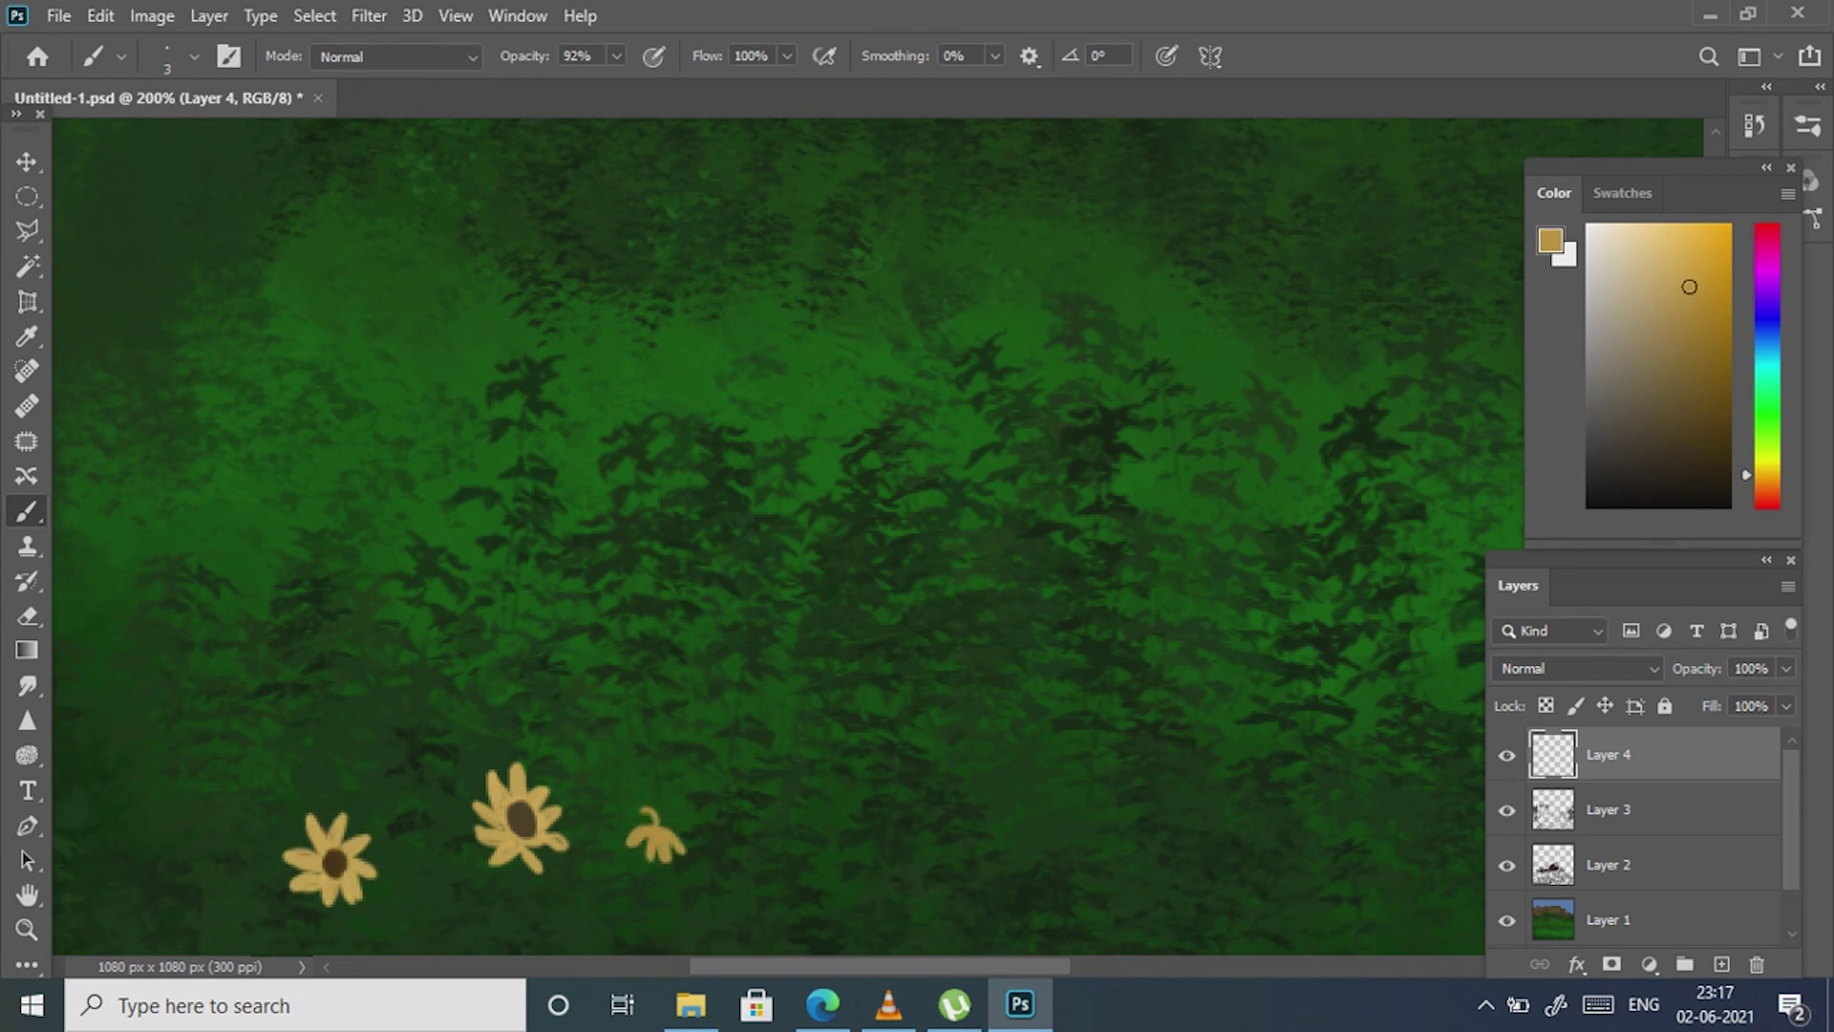
- Switch to bright yellow and paint petals for the third and fourth flowers
left_click(1727, 226)
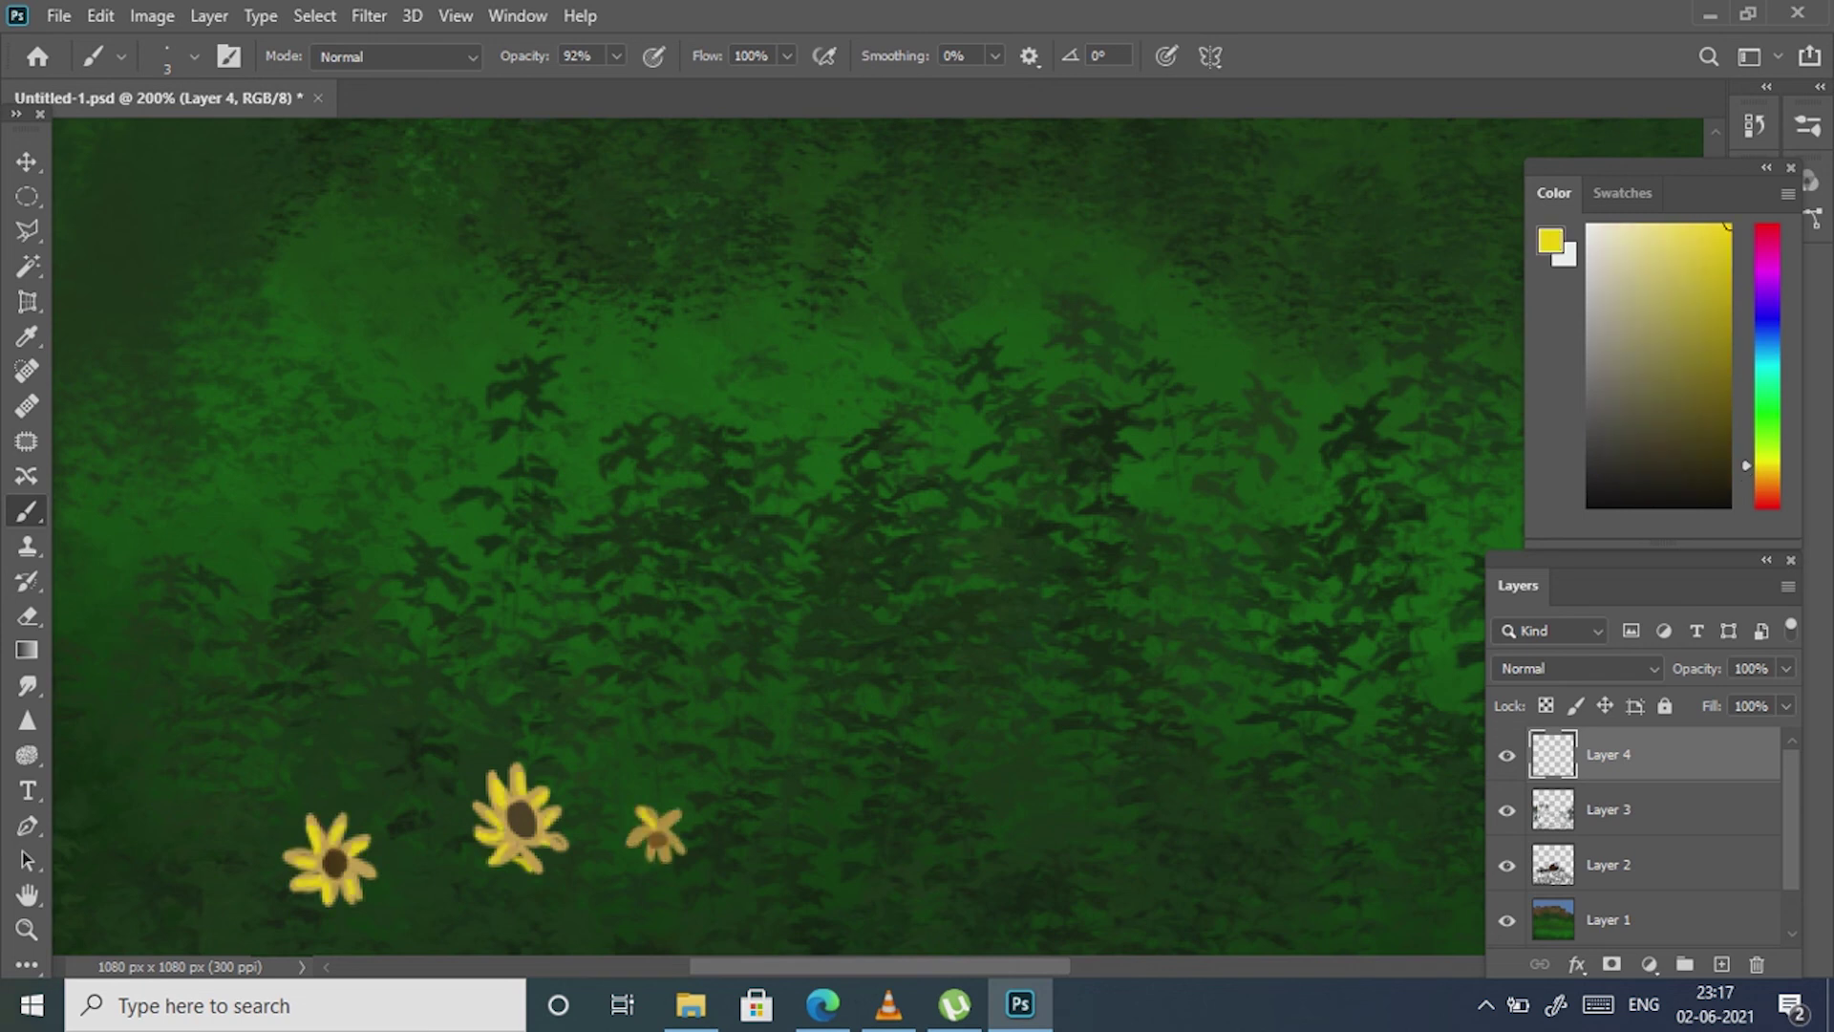
left_click_drag(858, 833, 846, 793)
left_click_drag(860, 833, 814, 833)
left_click_drag(862, 829, 896, 802)
left_click_drag(864, 838, 909, 841)
left_click_drag(860, 843, 884, 877)
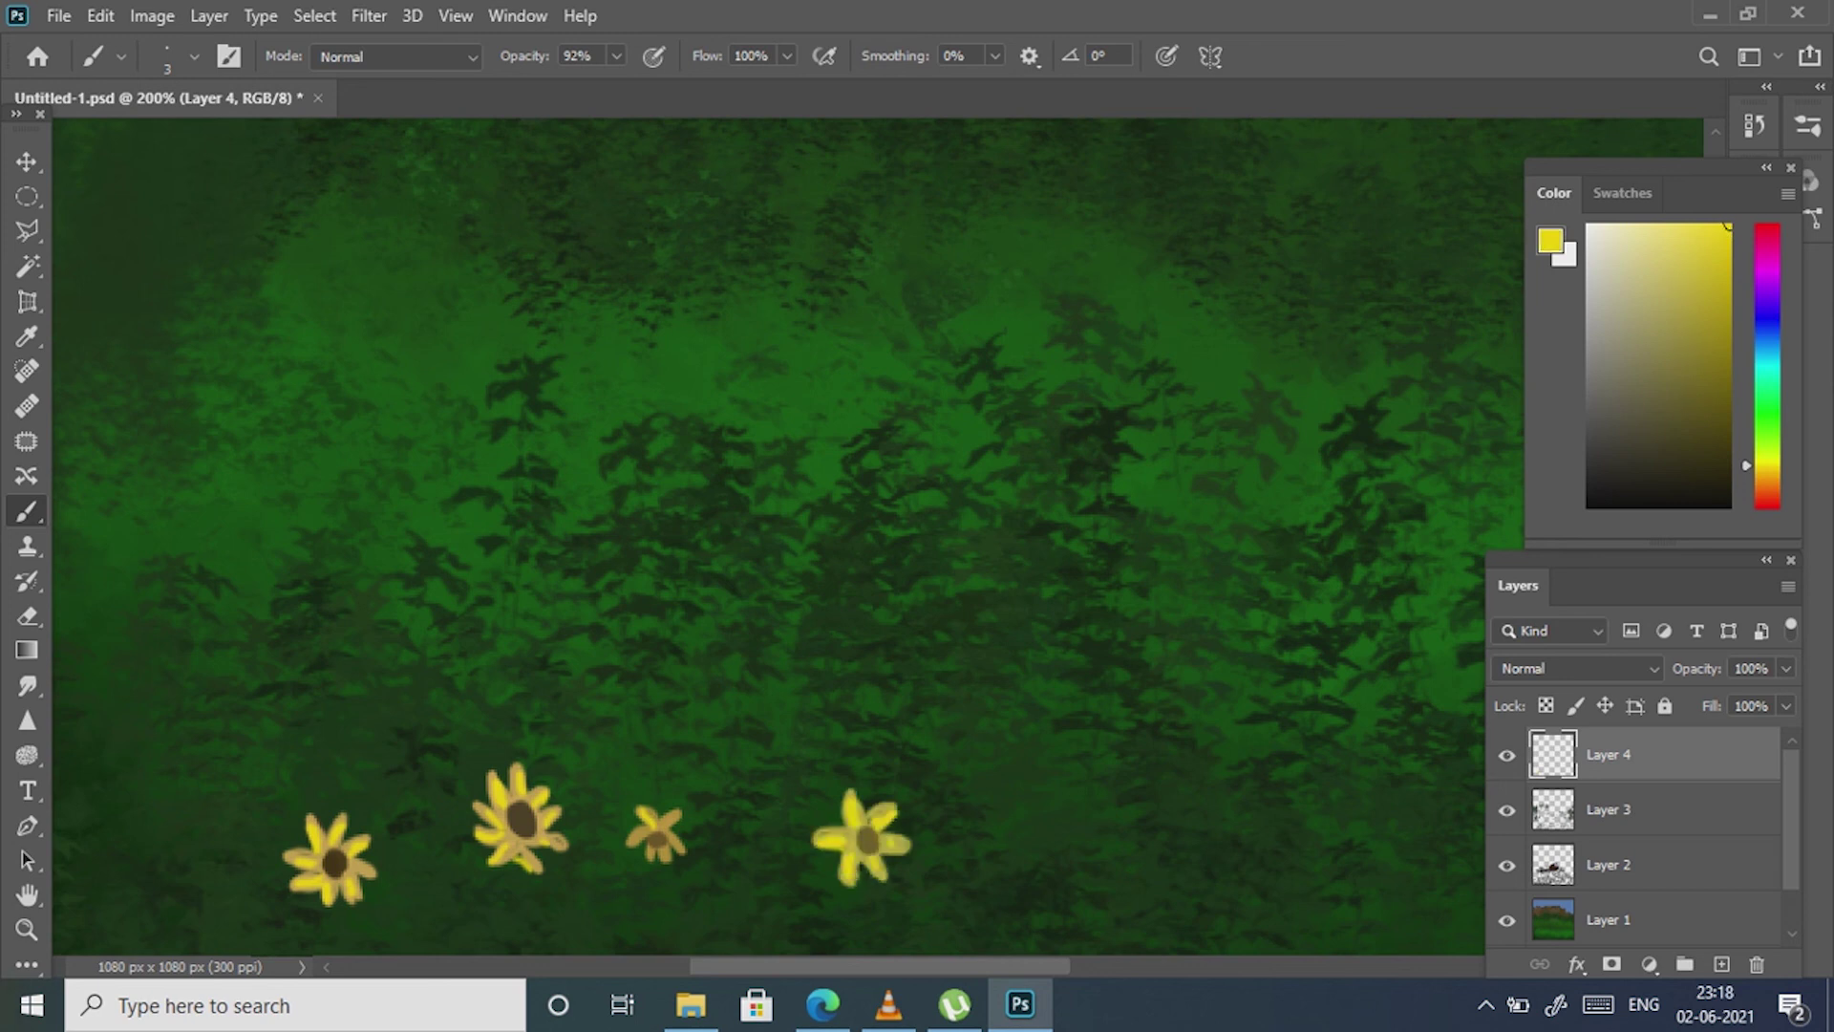
- Paint petals for the fifth flower and fit the whole painting on screen
left_click_drag(993, 821, 999, 789)
left_click_drag(1001, 820, 1031, 785)
left_click_drag(1008, 817, 1051, 798)
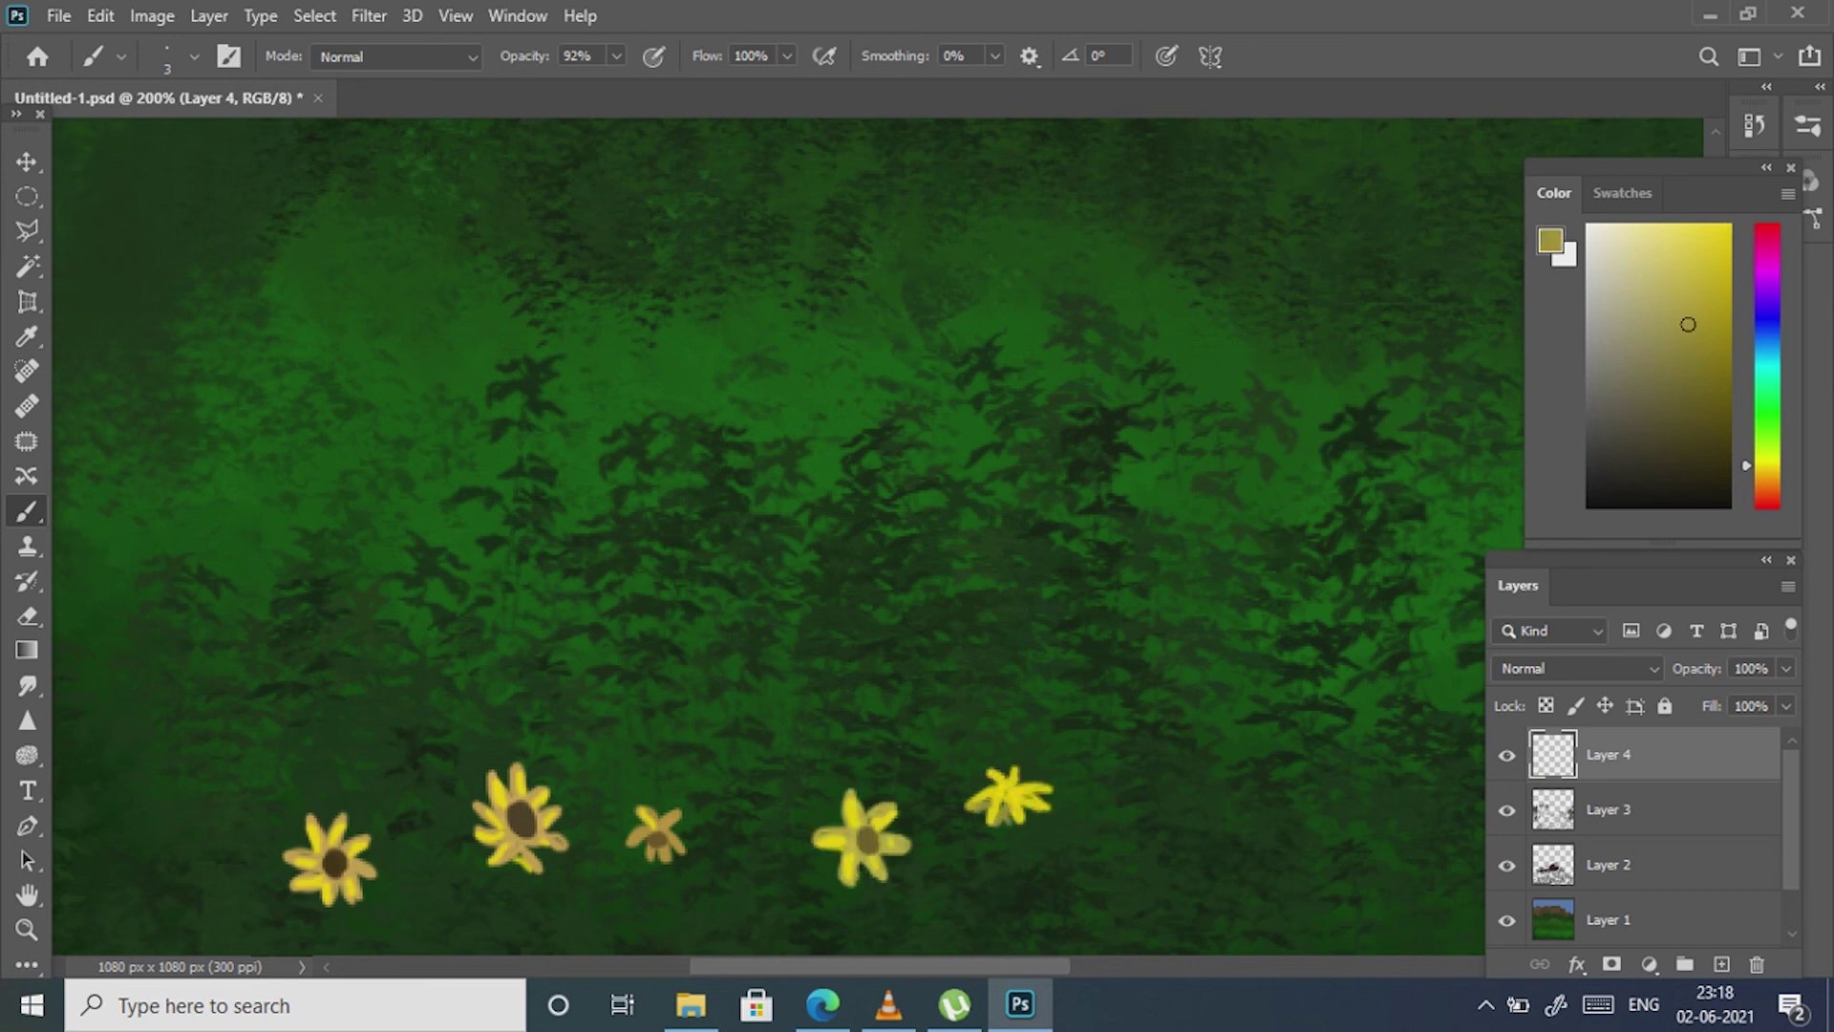
key("z")
key("ctrl+0")
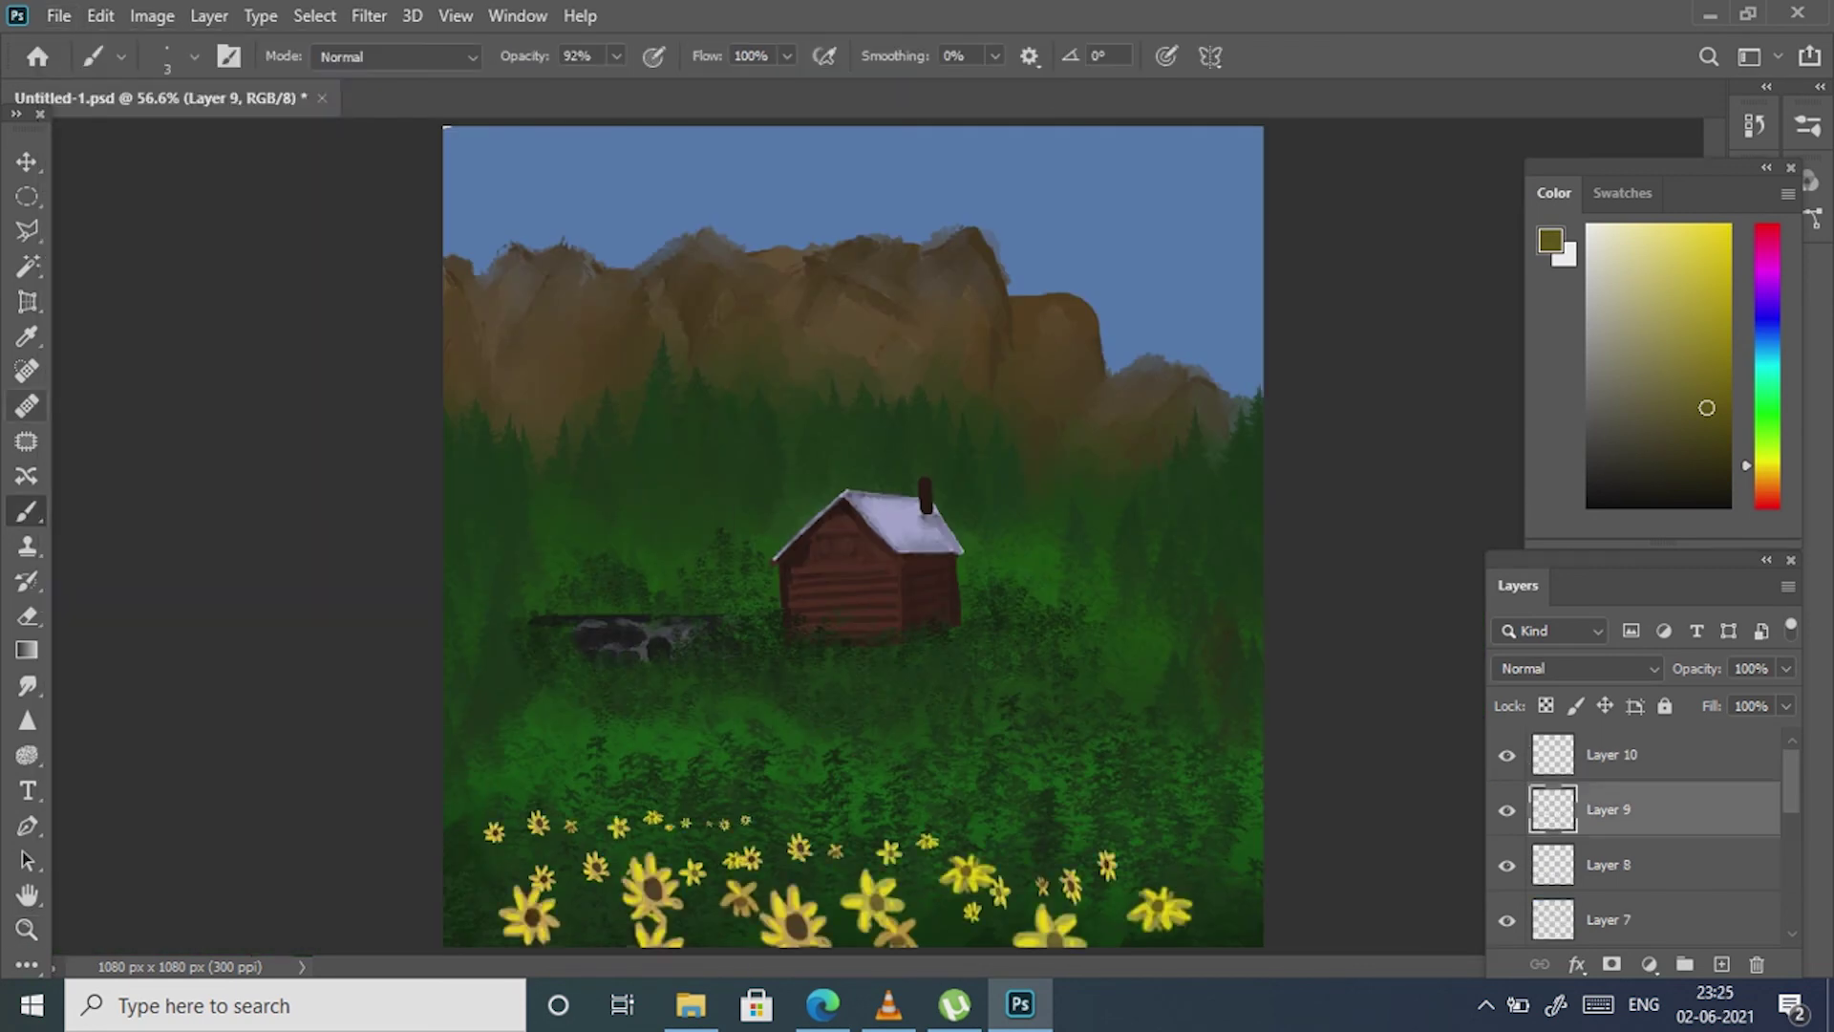
- Pick dark green and select the spruce tree brush from the brush presets
left_click(665, 249, "alt")
left_click(194, 56)
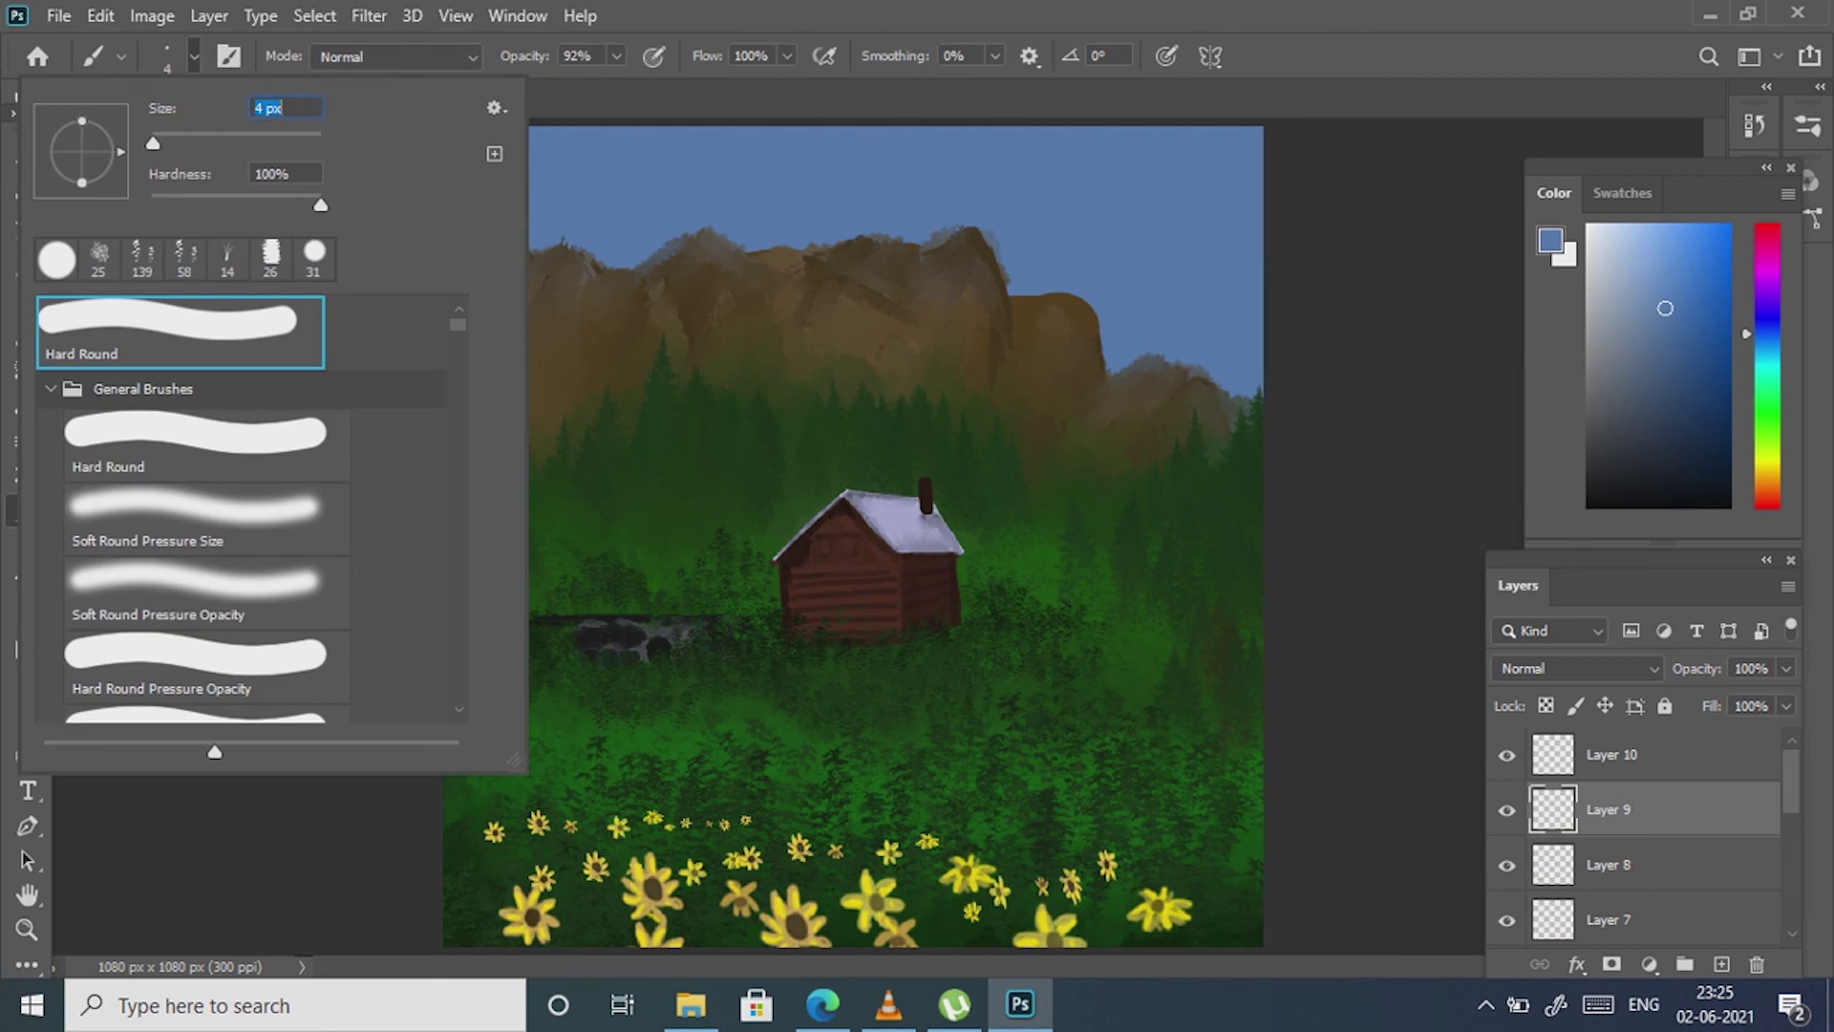
key("Escape")
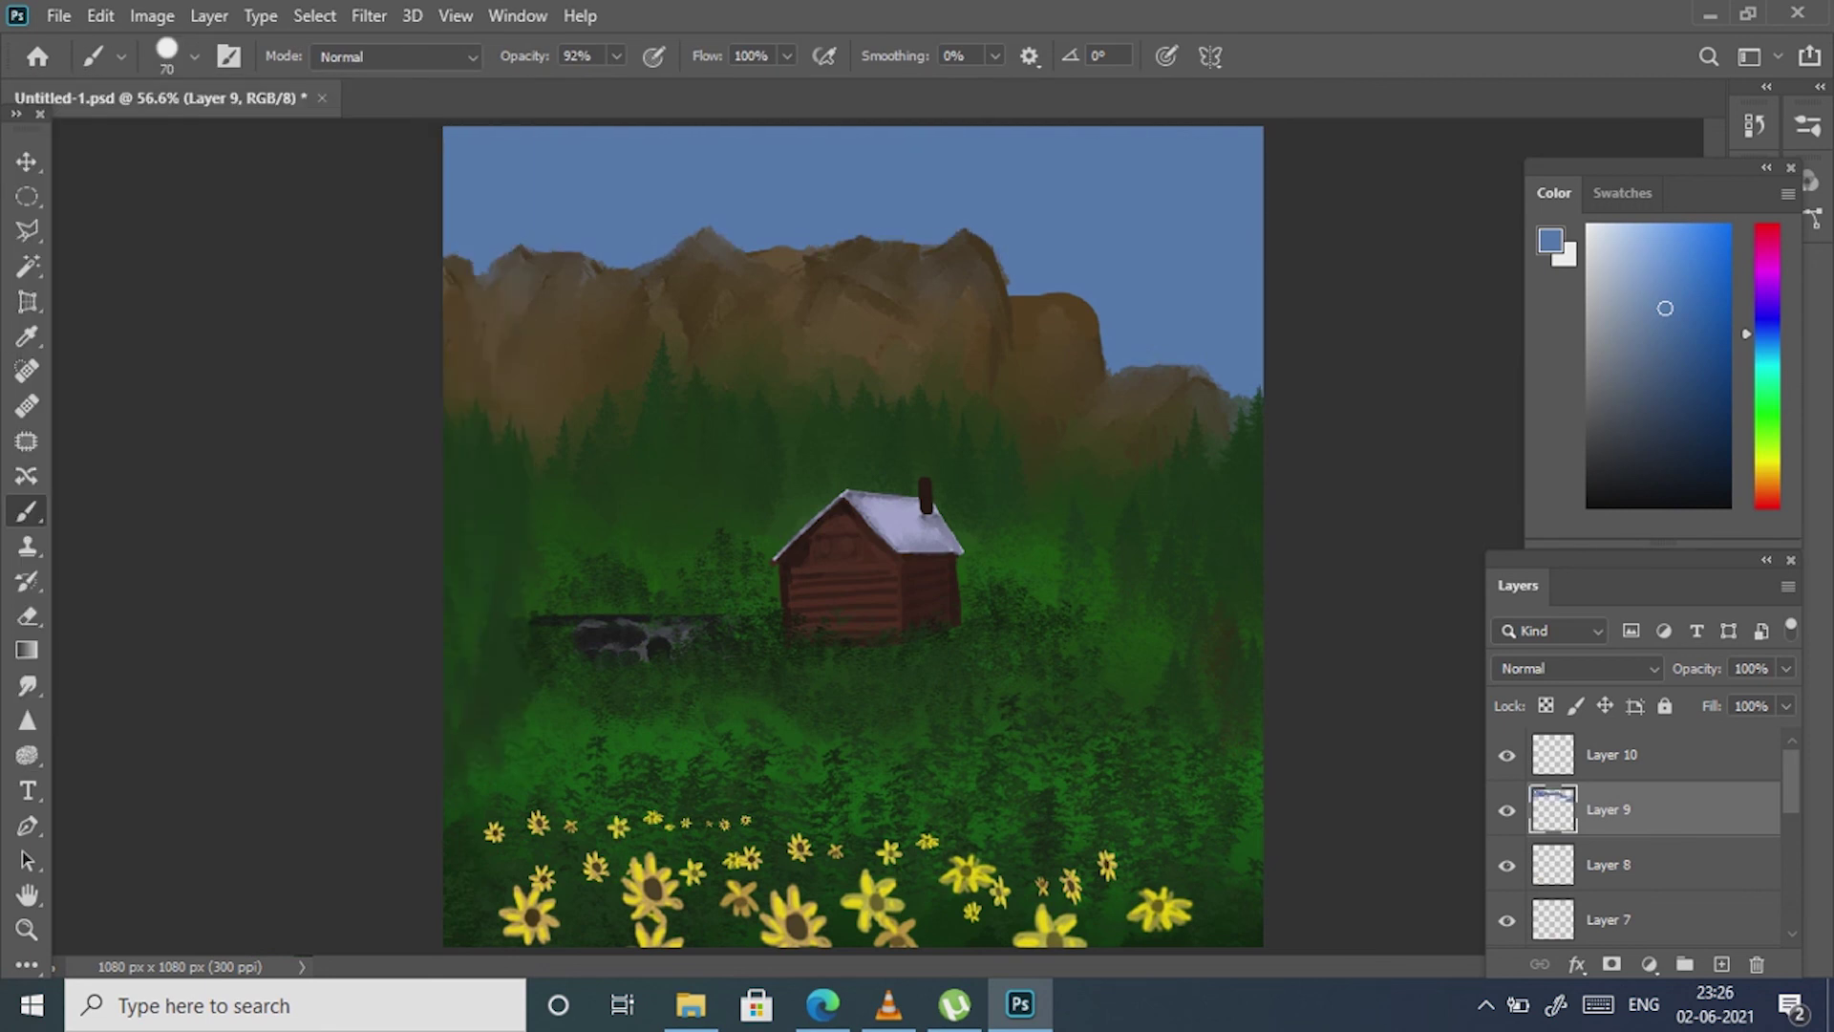
left_click(194, 56)
scroll(238, 507, "down", 3)
left_click(195, 329)
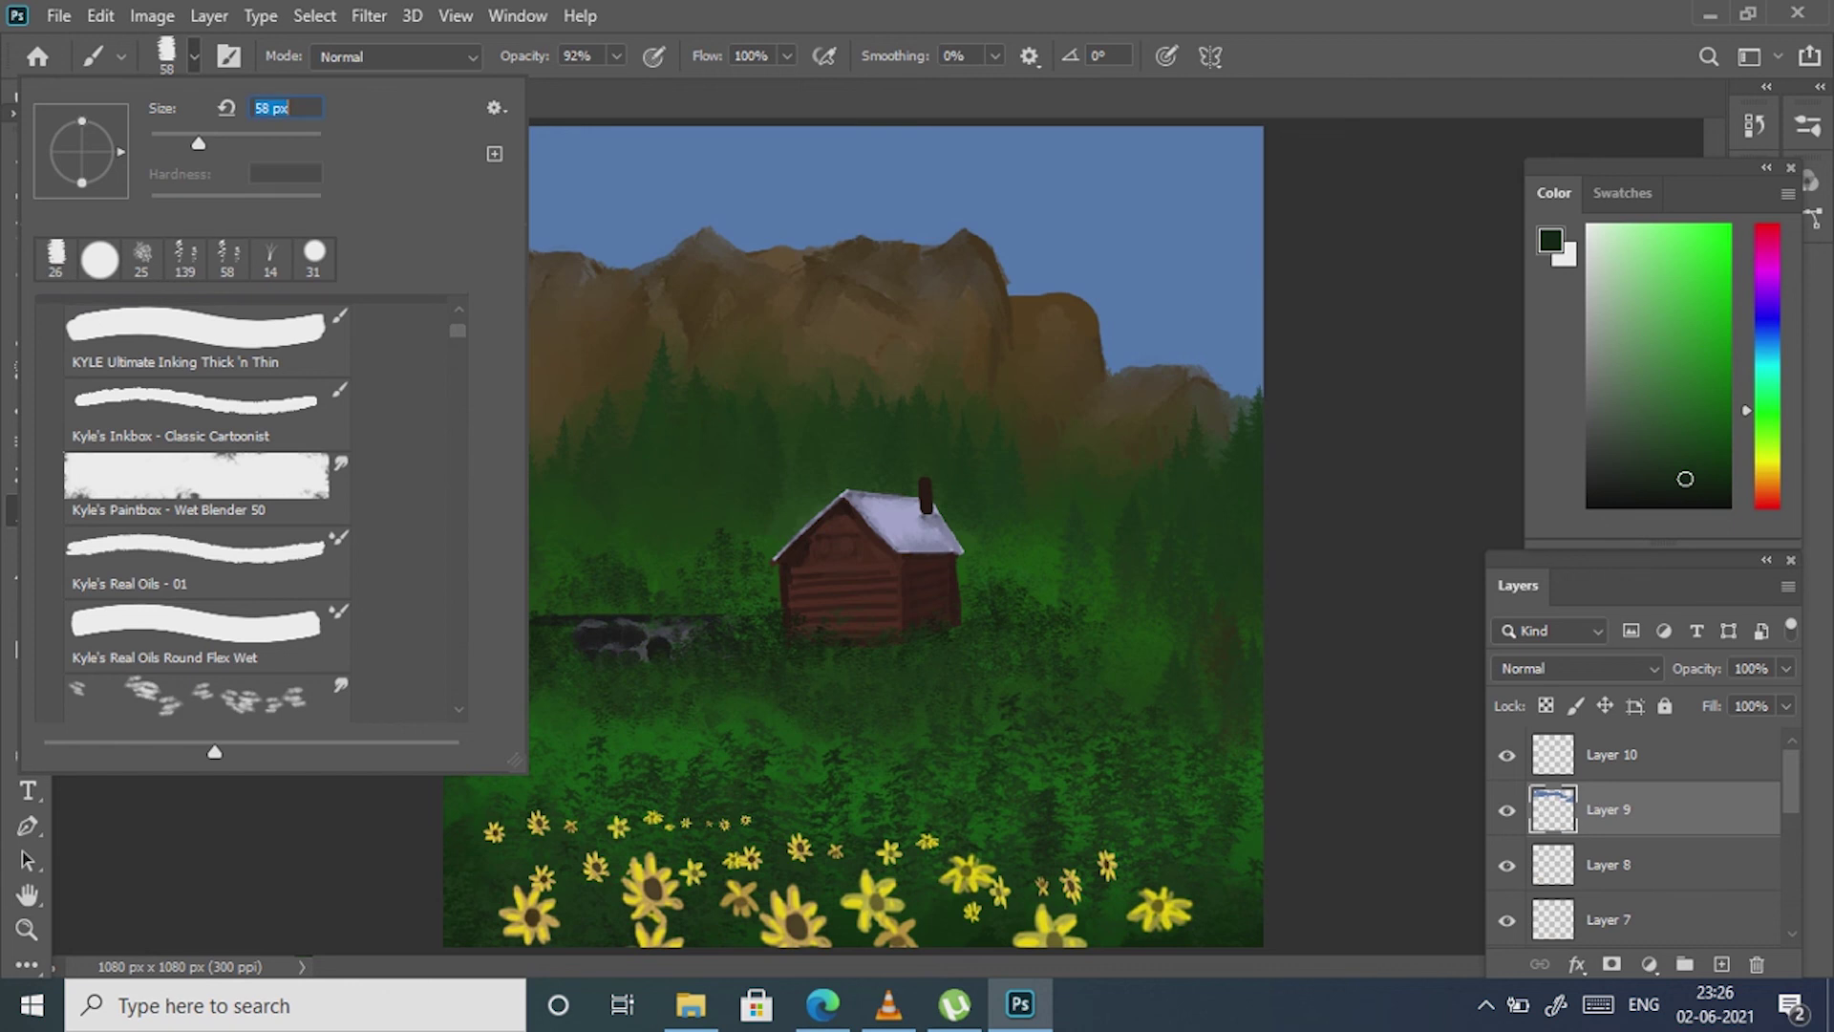
scroll(239, 506, "down", 3)
scroll(239, 506, "down", 3)
scroll(239, 506, "down", 3)
scroll(239, 507, "down", 2)
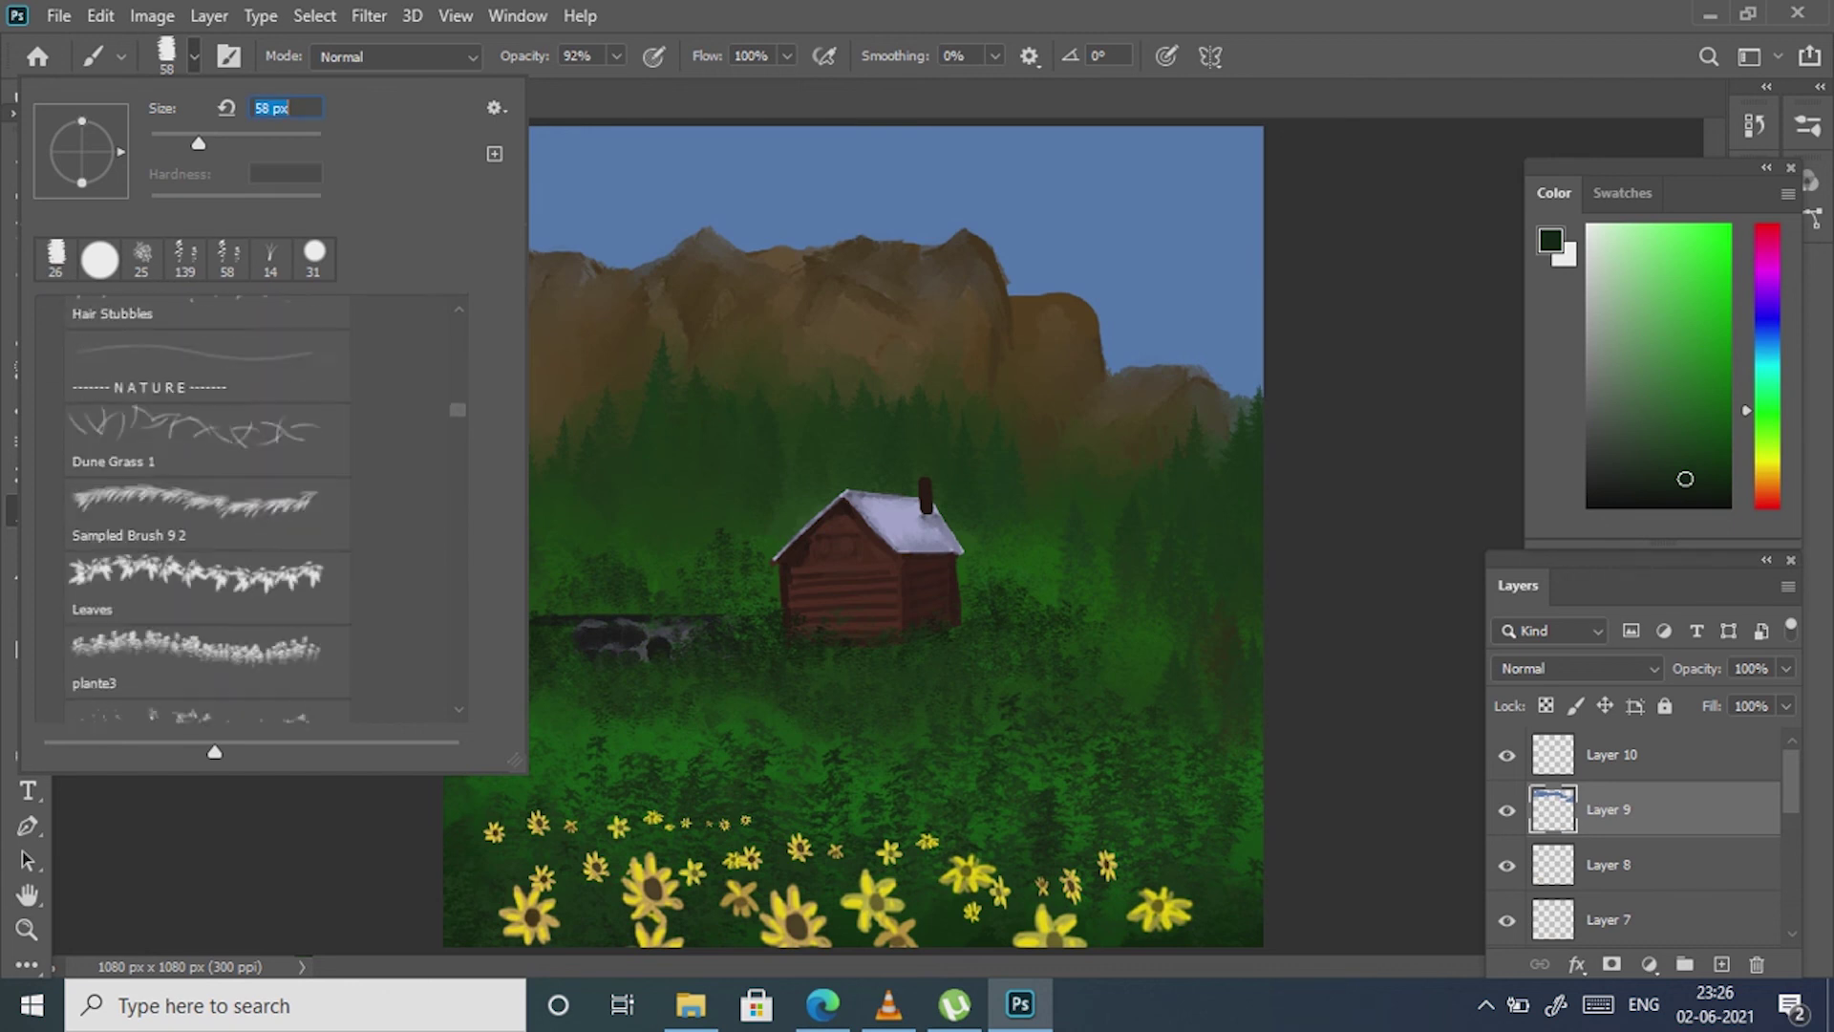
scroll(239, 506, "down", 3)
left_click(196, 544)
key("Return")
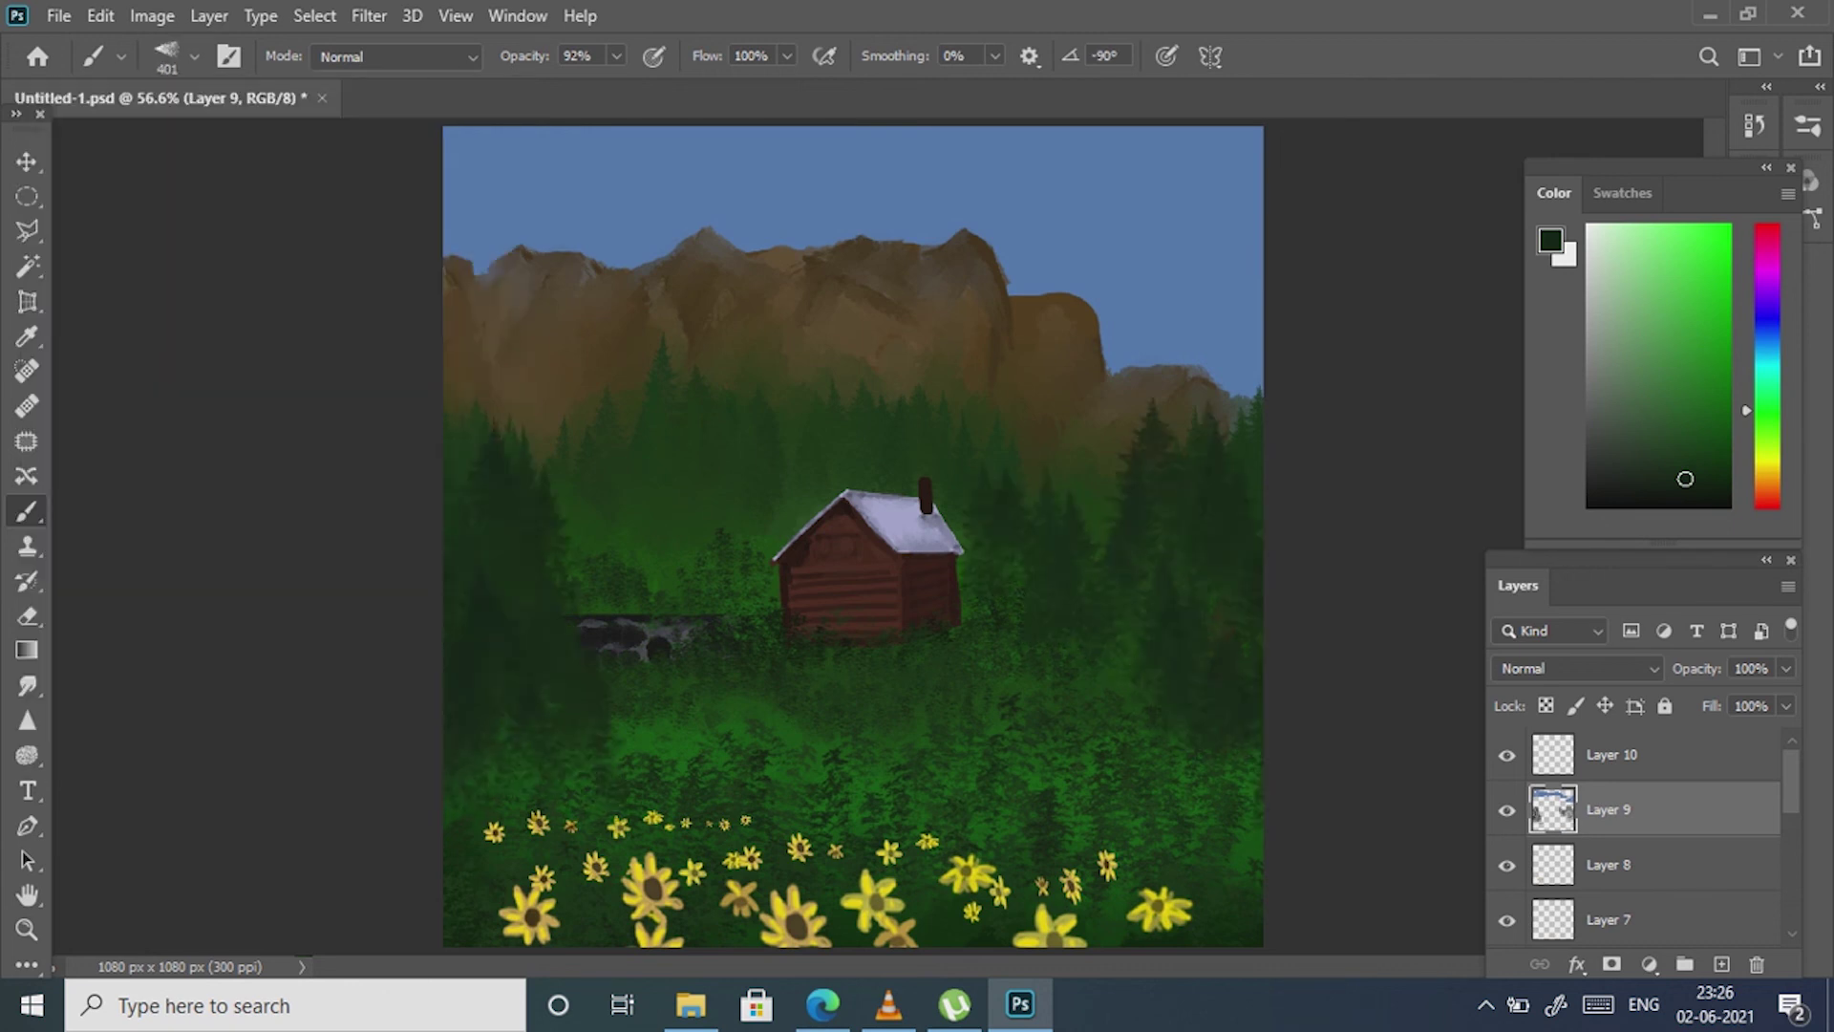
- Stamp spruce trees along the right slope and the left edge of the forest
left_click(1084, 487)
left_click(1128, 430)
left_click(1022, 430)
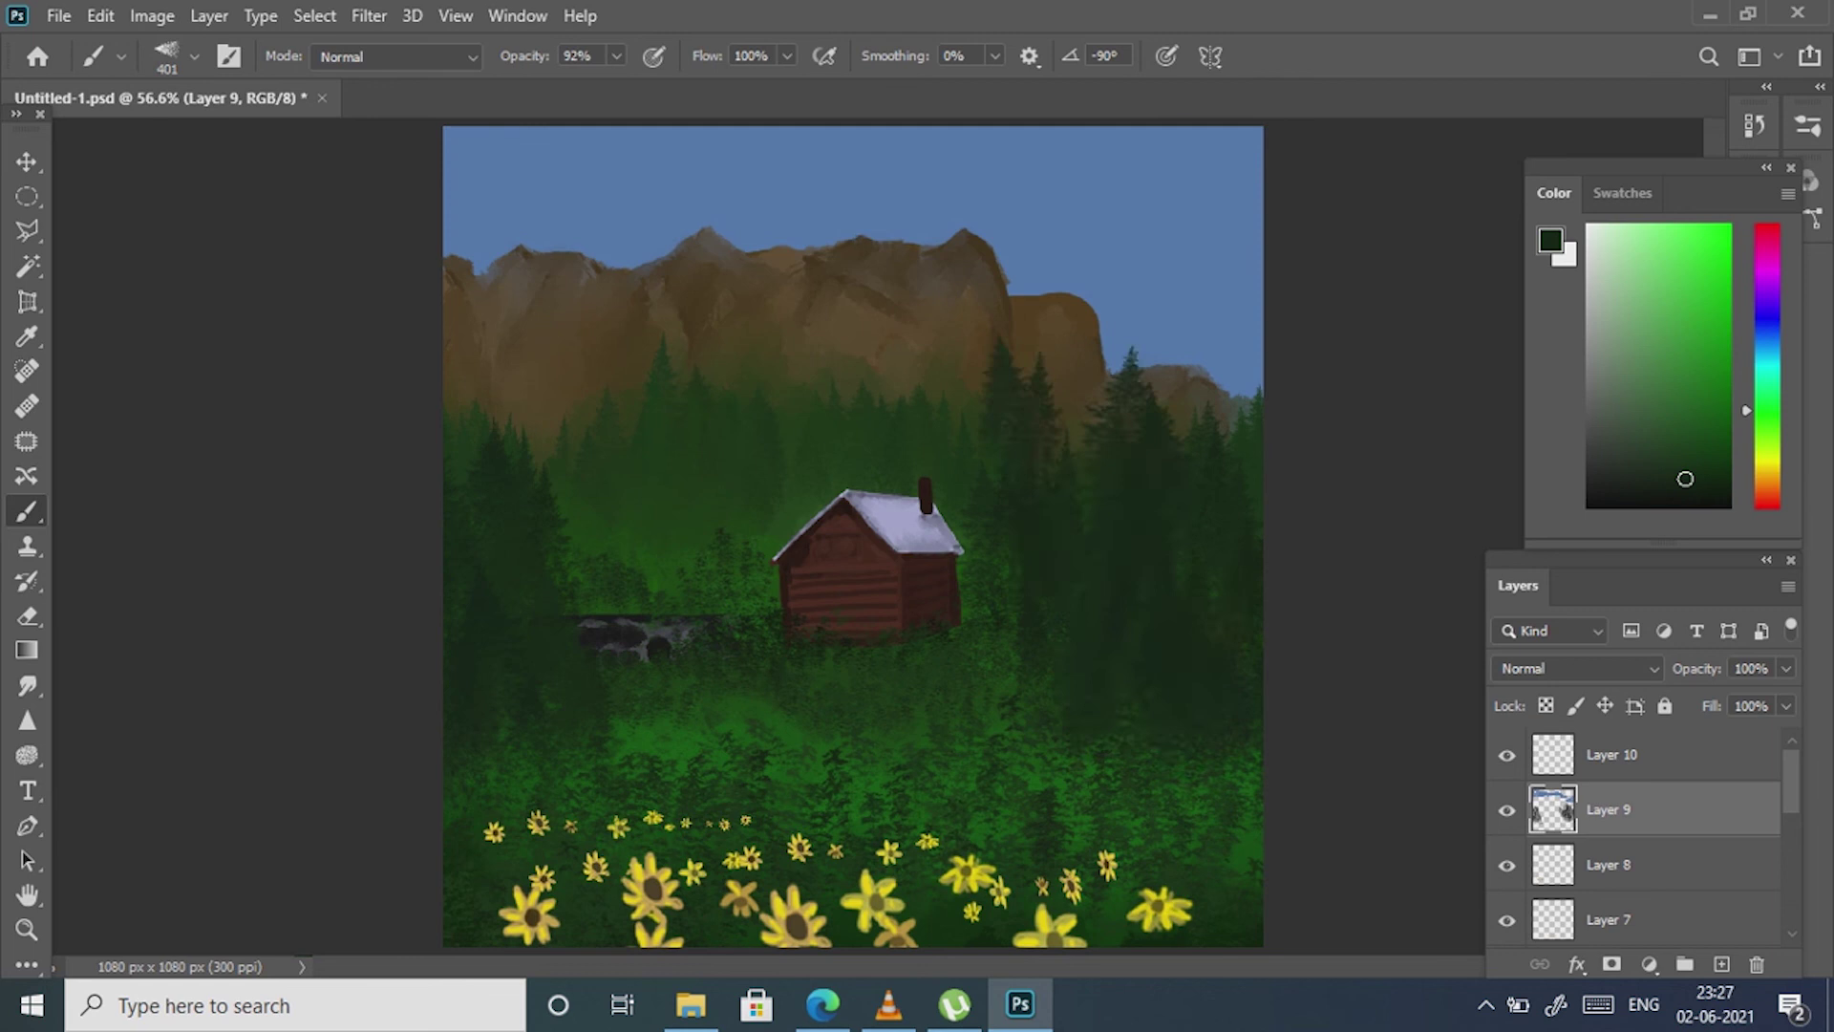
left_click(530, 430)
left_click(523, 531)
left_click(490, 674)
left_click(584, 621)
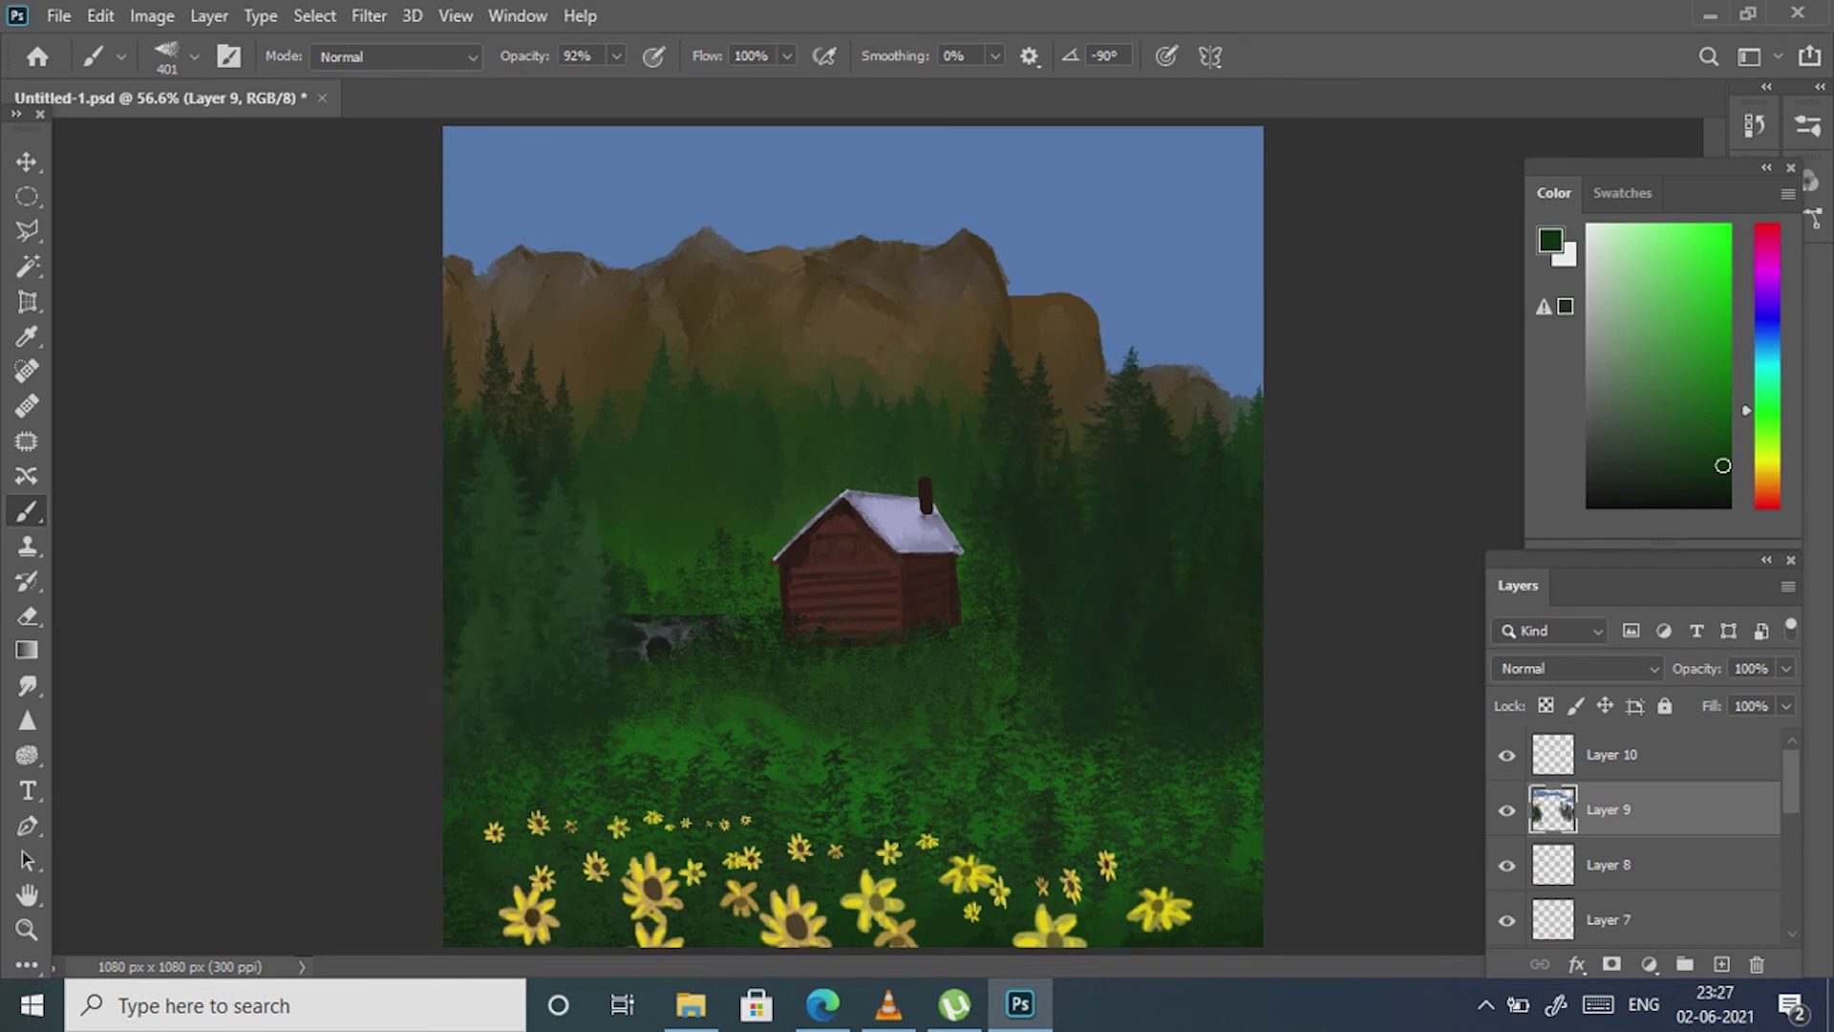
- Switch to a plain round brush at lower opacity and select Layer 3
left_click(194, 56)
left_click(224, 307)
key("Return")
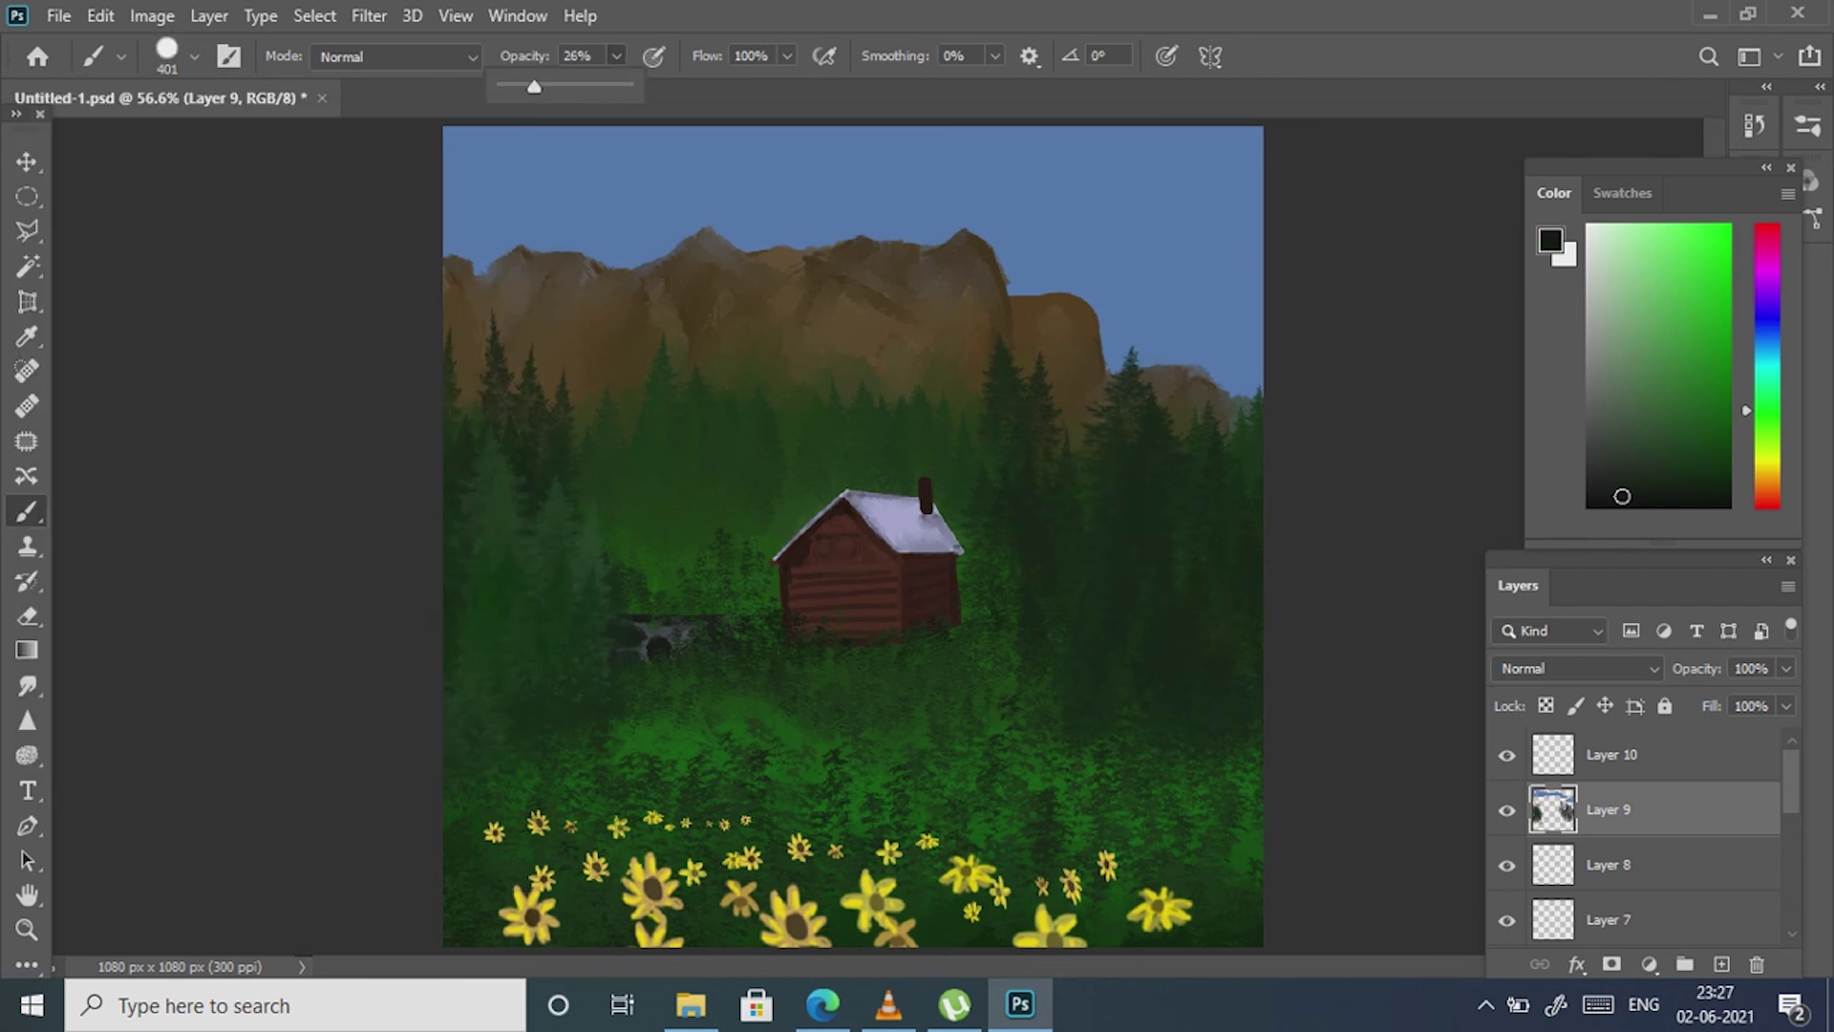
key("alt+bracketleft")
key("alt+bracketleft")
key("alt+bracketleft")
- Shade the meadow with dark green strokes, then zoom in on the cabin with a smaller brush
left_click_drag(697, 679, 803, 755)
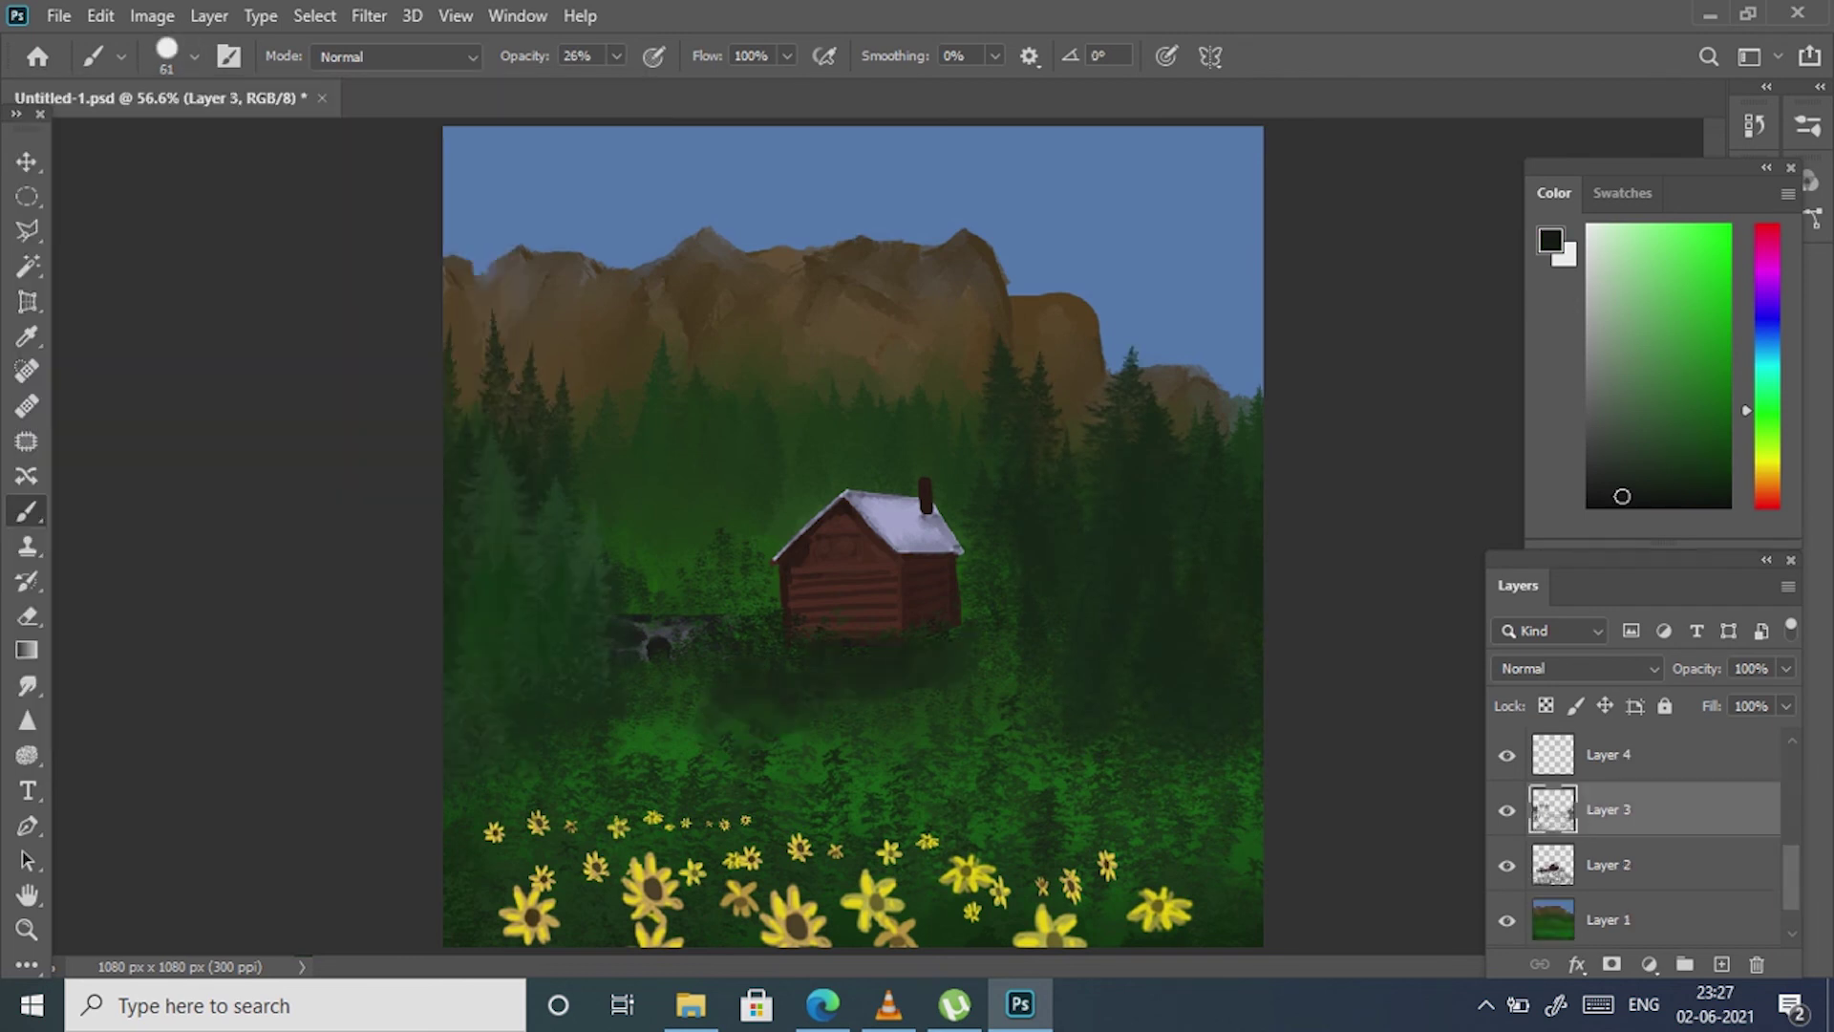
mouse_move(611, 726)
left_mouse_down()
mouse_move(854, 755)
mouse_move(1003, 726)
mouse_move(1256, 841)
left_mouse_up()
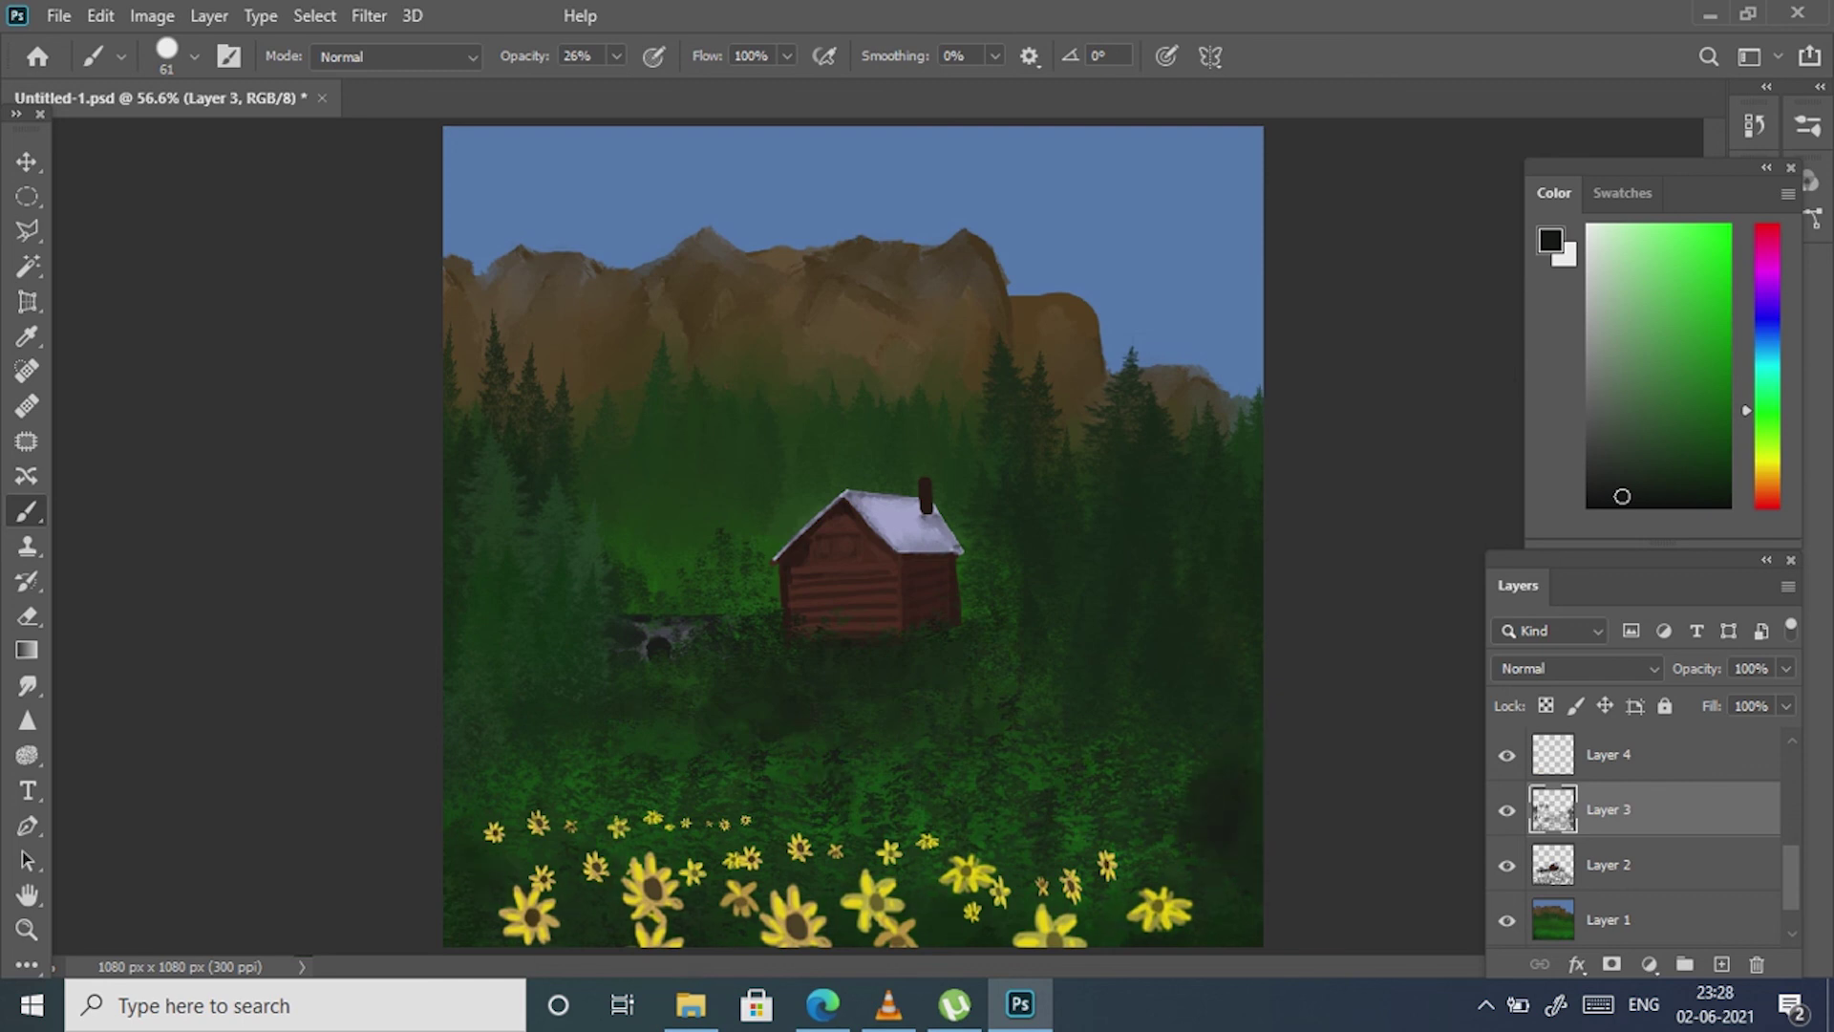
key("bracketleft")
key("bracketleft")
key("bracketleft")
key("ctrl+1")
key("bracketleft")
key("bracketleft")
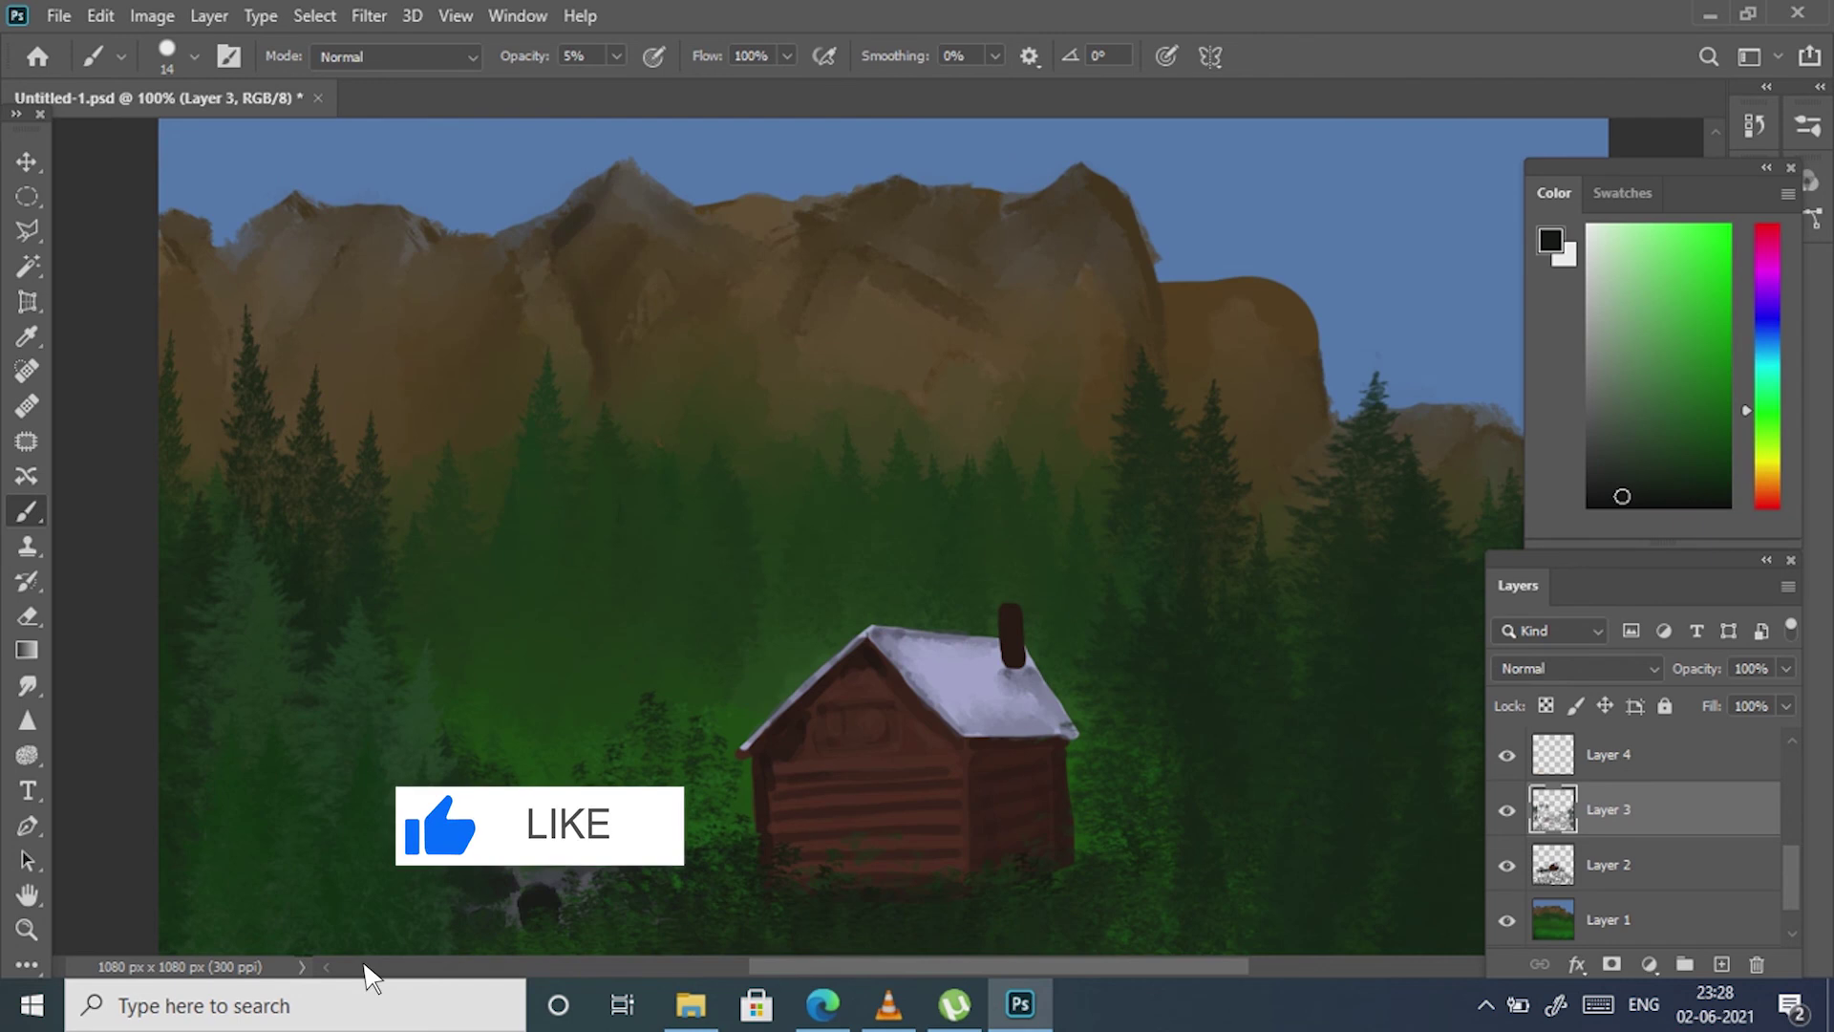
- Adjust the brush opacity from 12% to 8%, settling on 15%
key("1")
key("2")
right_click(541, 830)
key("Escape")
key("0")
key("8")
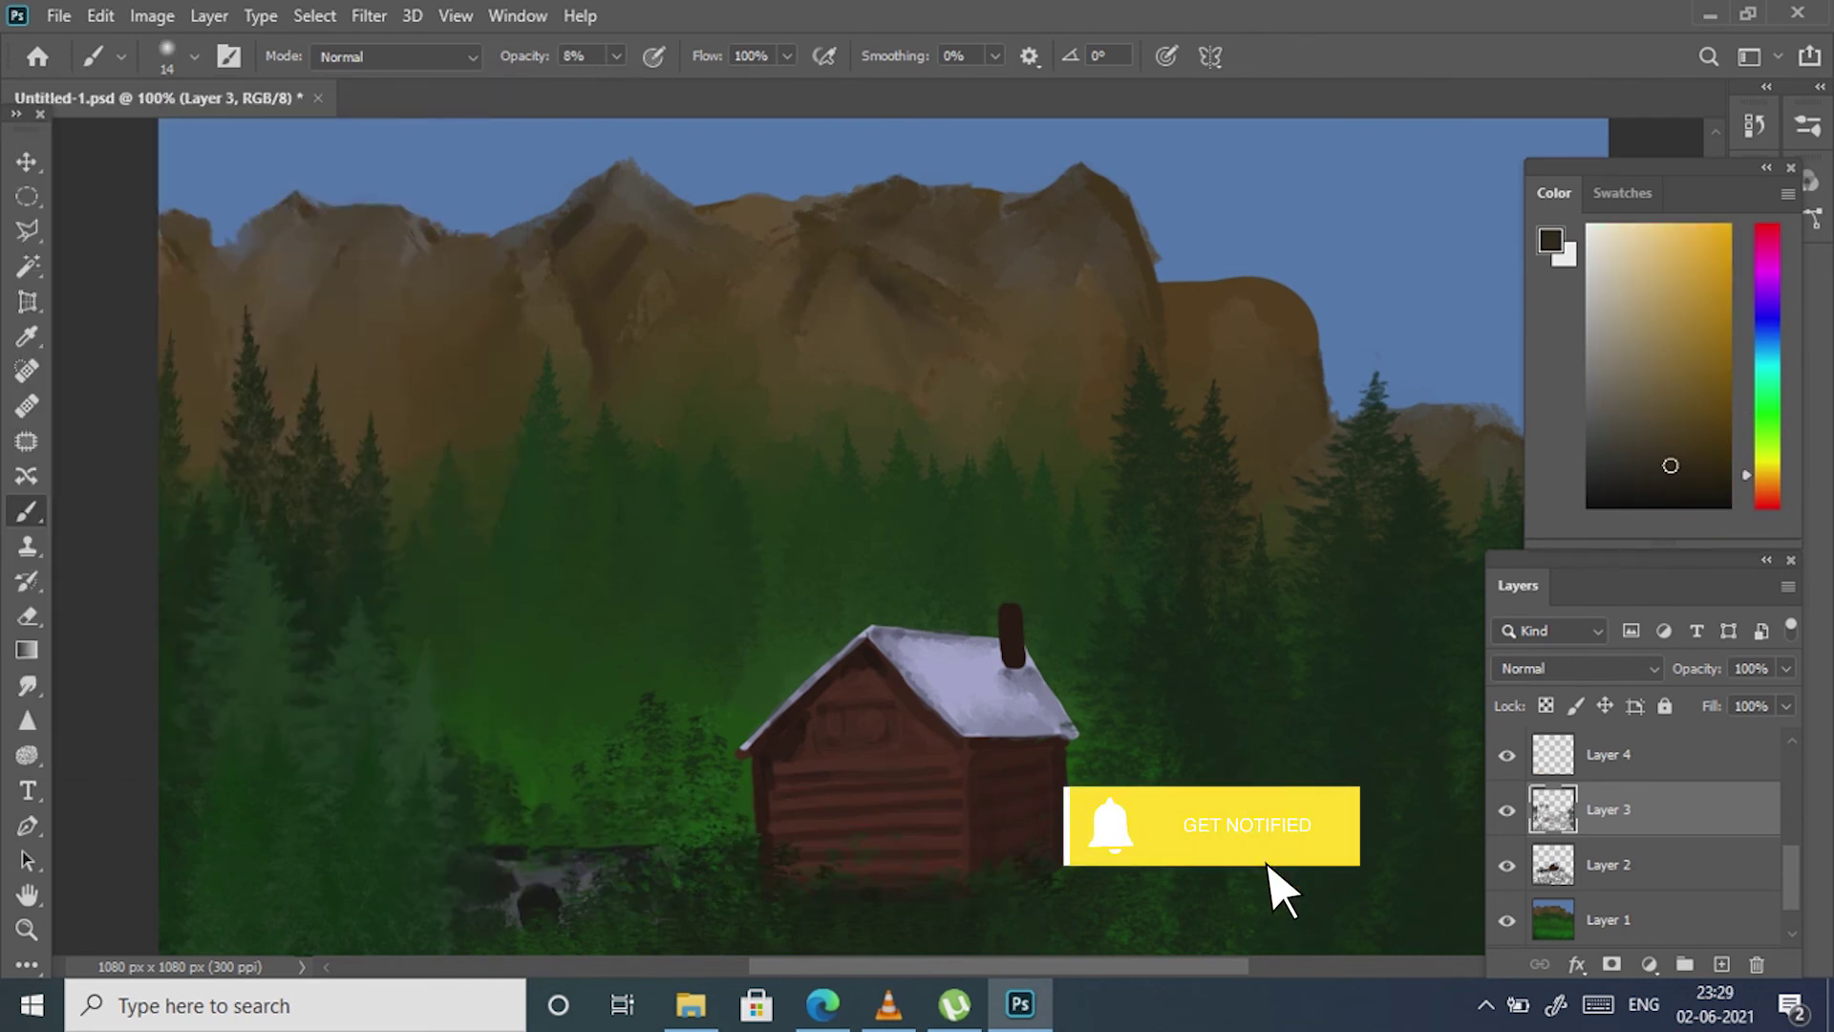
key("1")
key("5")
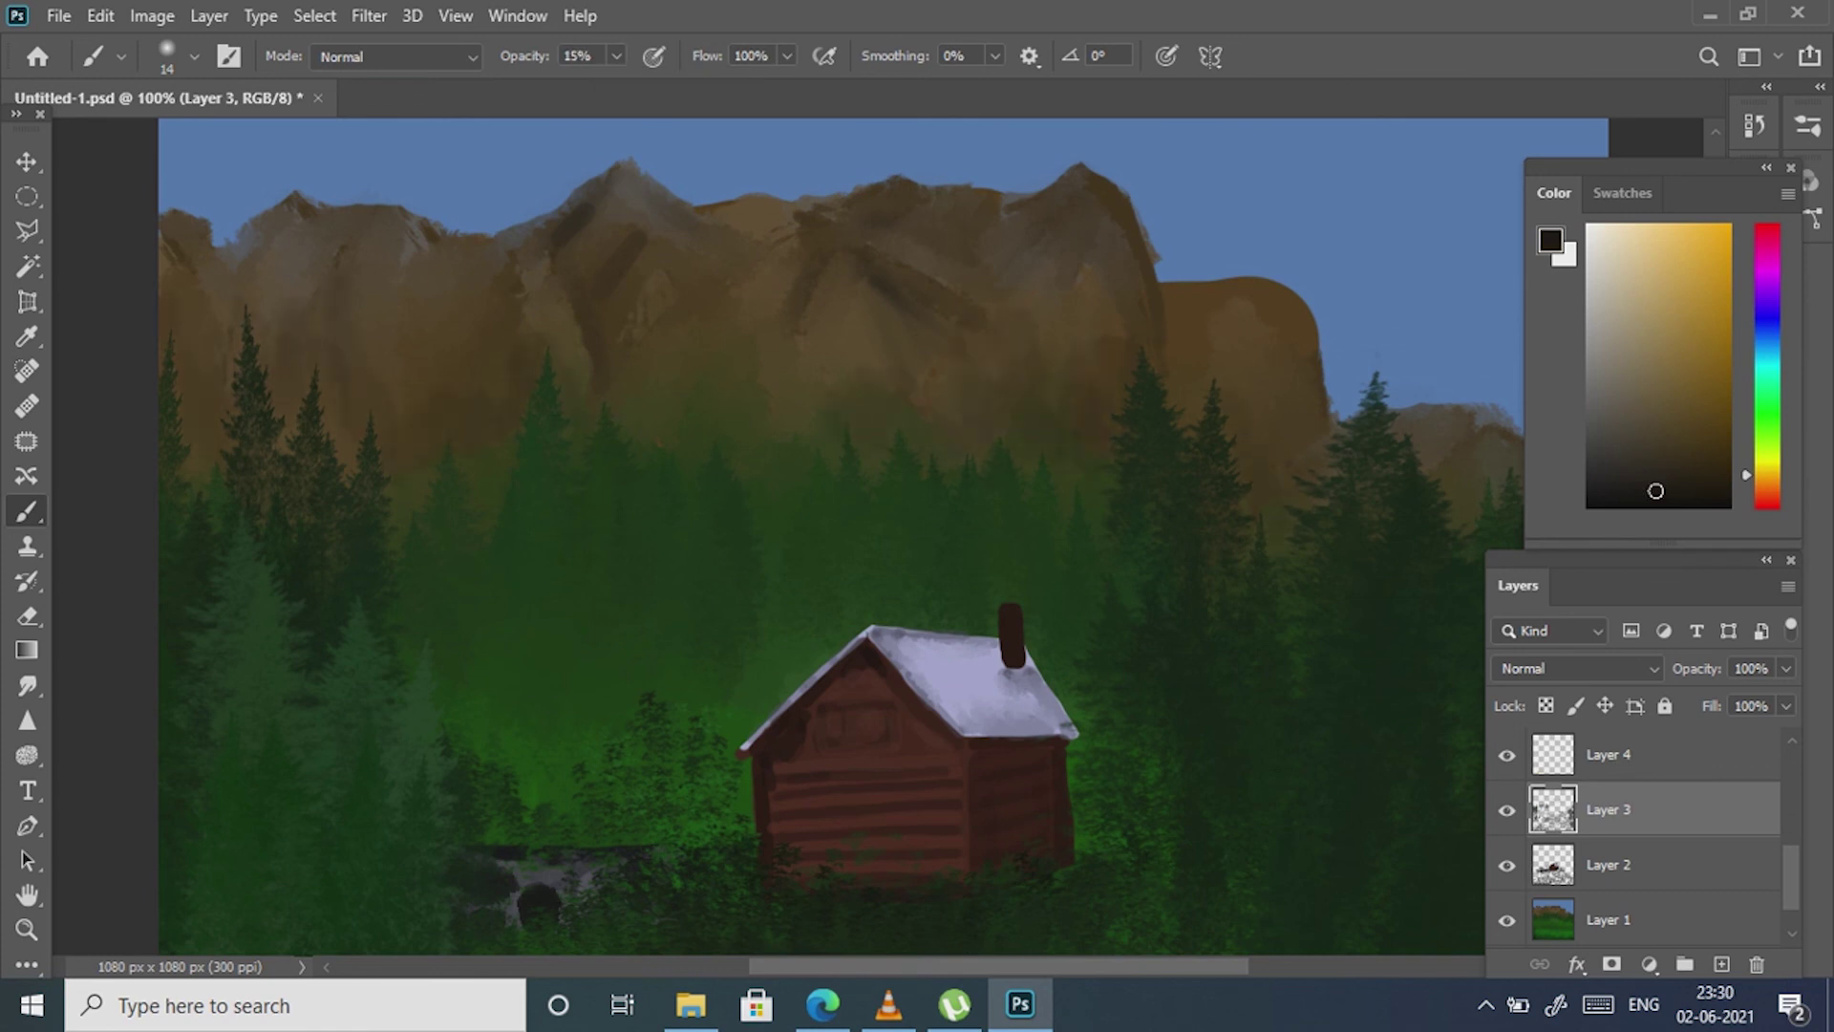
- Sample dark brown from the painting and fit the whole painting on screen
left_click(888, 287, "alt")
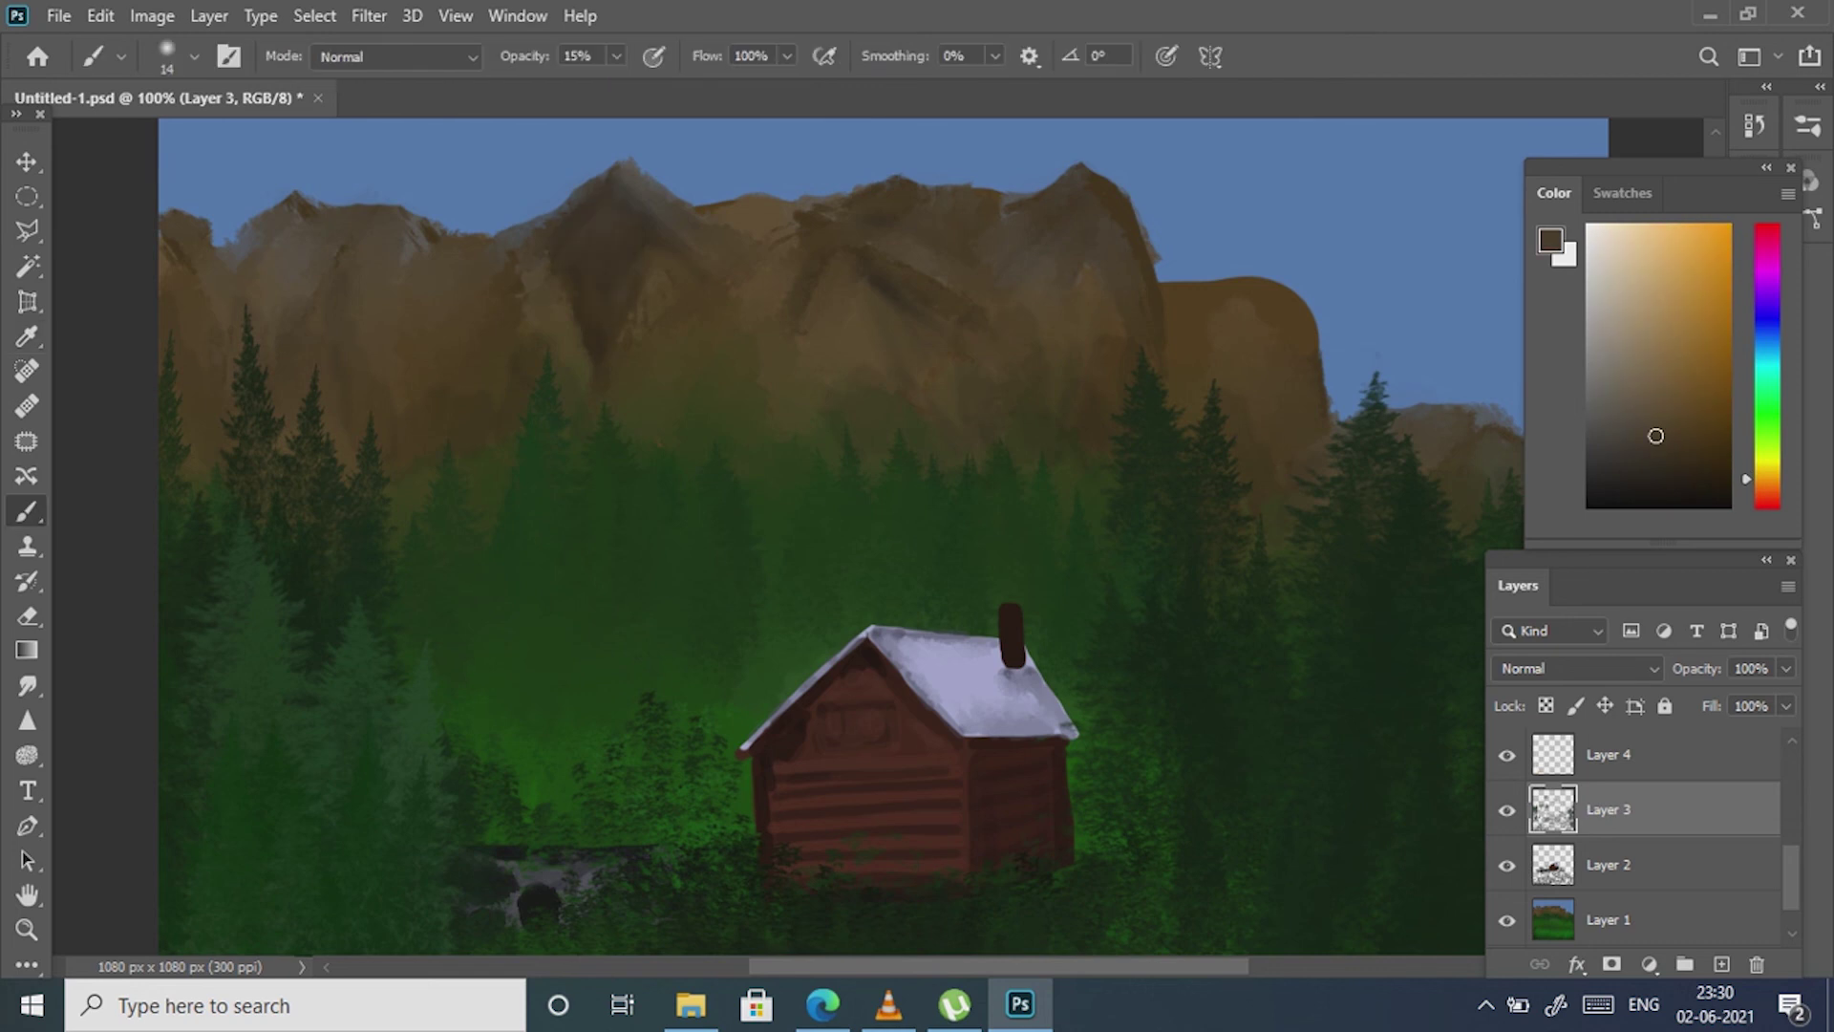
key("z")
key("ctrl+0")
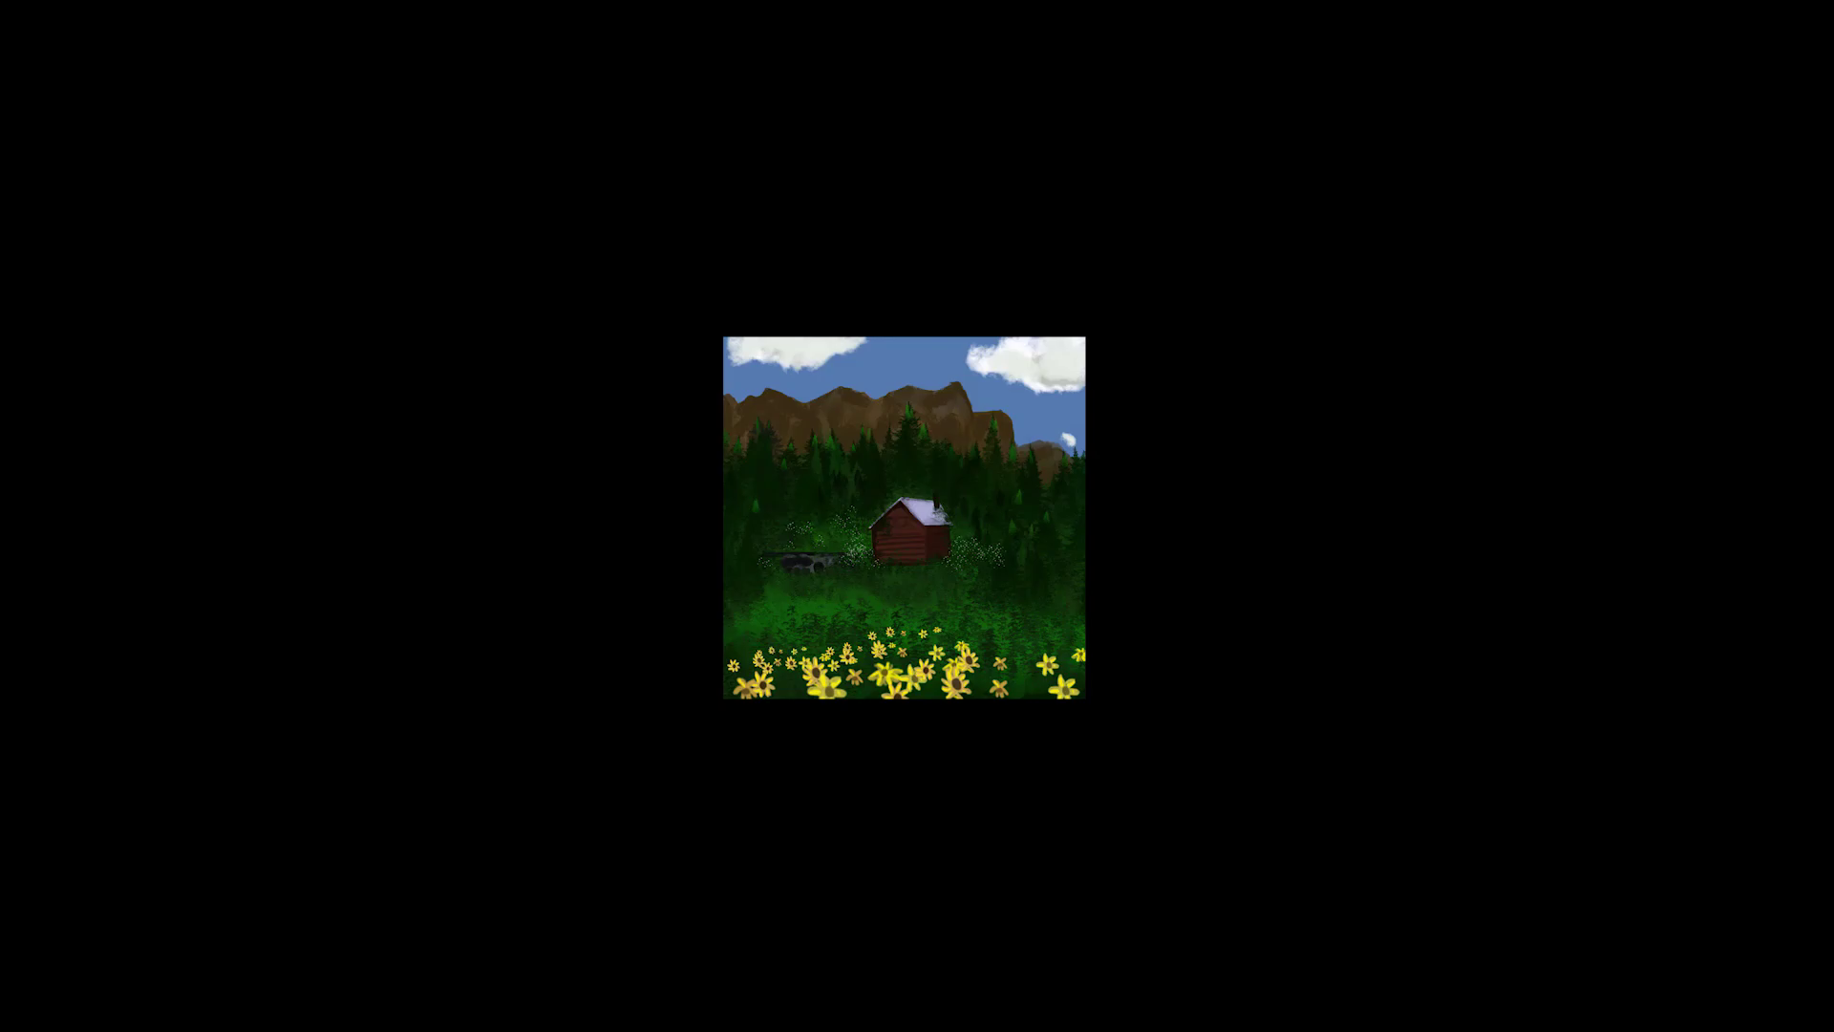